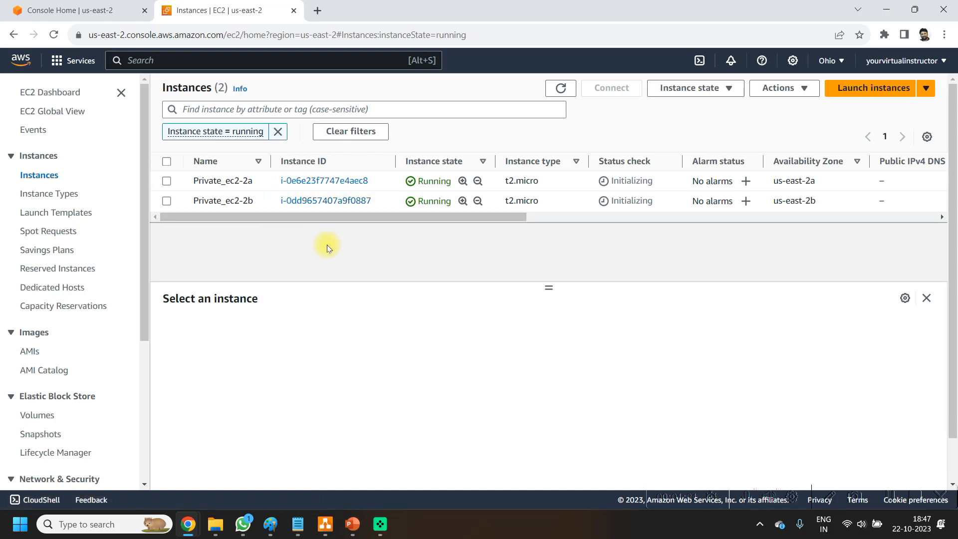
Step: Open the IAM service from the Security, Identity, & Compliance category, starting at the Console Home page
{"action": "left_click", "coordinate": [84, 9]}
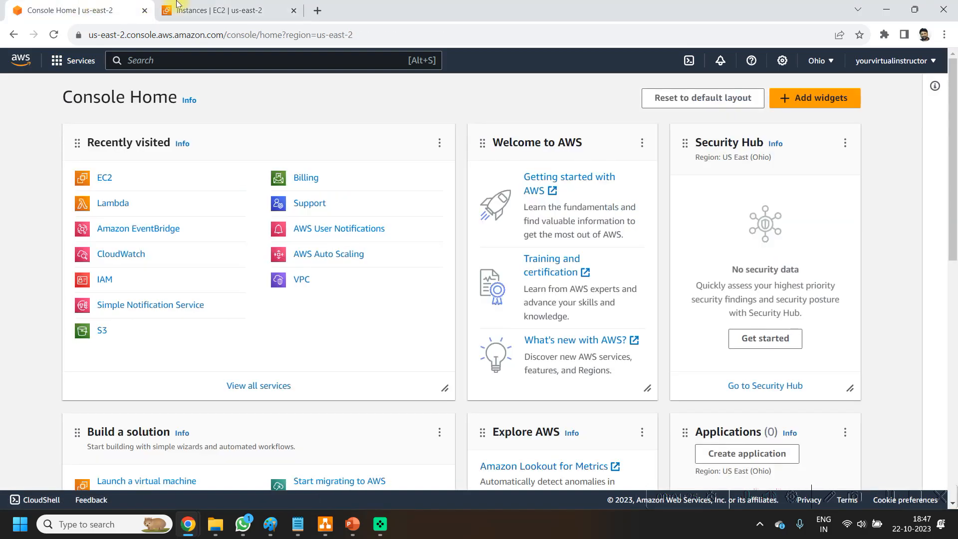
{"action": "mouse_move", "coordinate": [213, 6]}
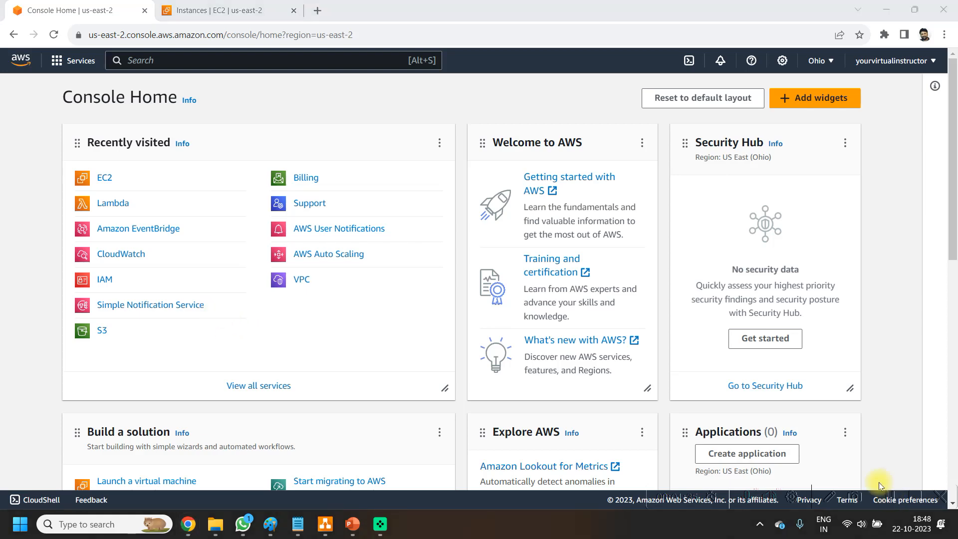
{"action": "left_click", "coordinate": [52, 64]}
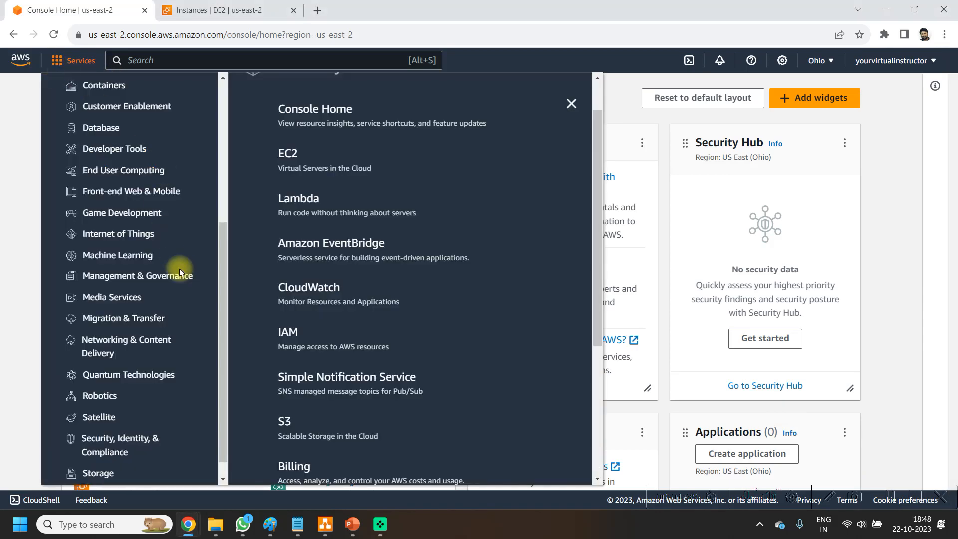
{"action": "scroll", "coordinate": [169, 240], "scroll_direction": "up", "scroll_amount": 2}
{"action": "scroll", "coordinate": [183, 342], "scroll_direction": "down", "scroll_amount": 3}
{"action": "scroll", "coordinate": [182, 343], "scroll_direction": "up", "scroll_amount": 3}
{"action": "scroll", "coordinate": [142, 424], "scroll_direction": "down", "scroll_amount": 2}
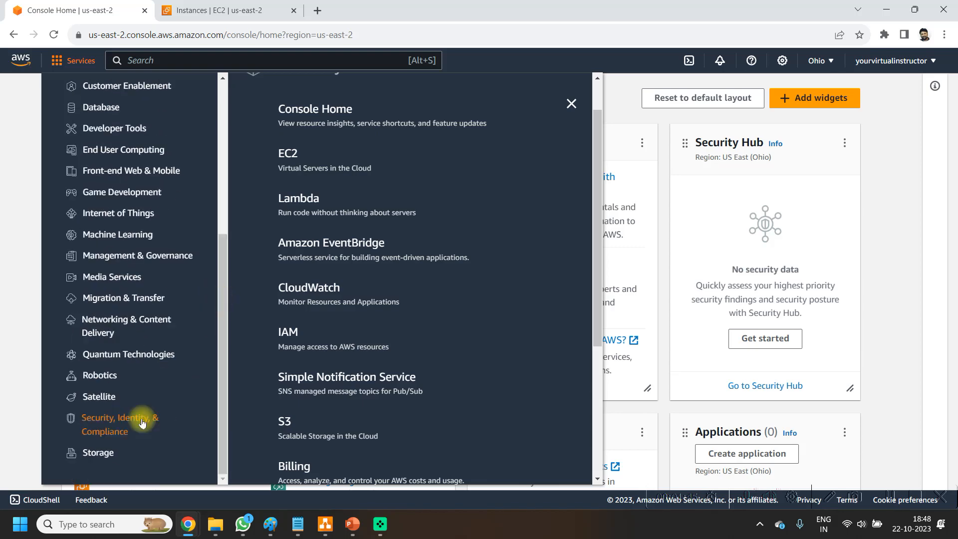
{"action": "left_click", "coordinate": [142, 424]}
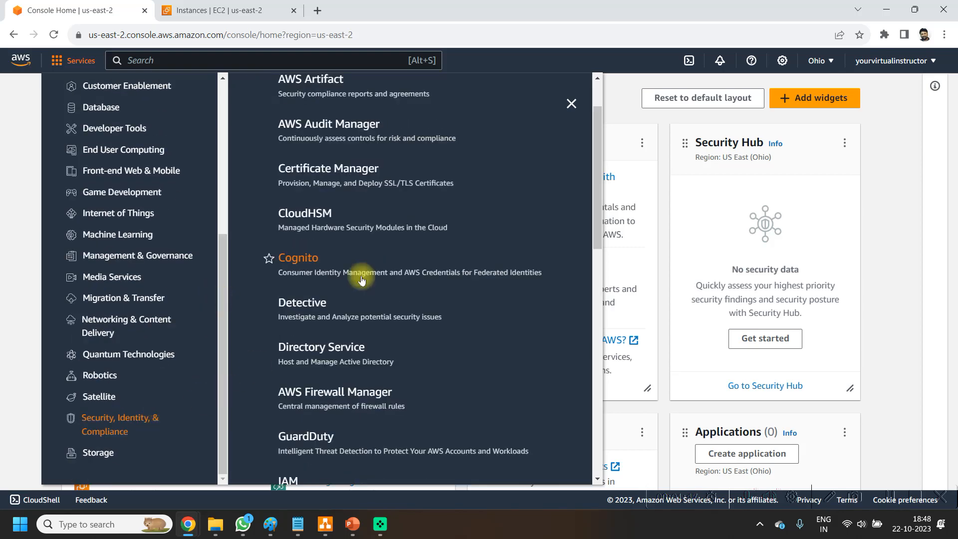
{"action": "scroll", "coordinate": [347, 316], "scroll_direction": "down", "scroll_amount": 1}
{"action": "scroll", "coordinate": [346, 317], "scroll_direction": "up", "scroll_amount": 2}
{"action": "scroll", "coordinate": [338, 319], "scroll_direction": "down", "scroll_amount": 4}
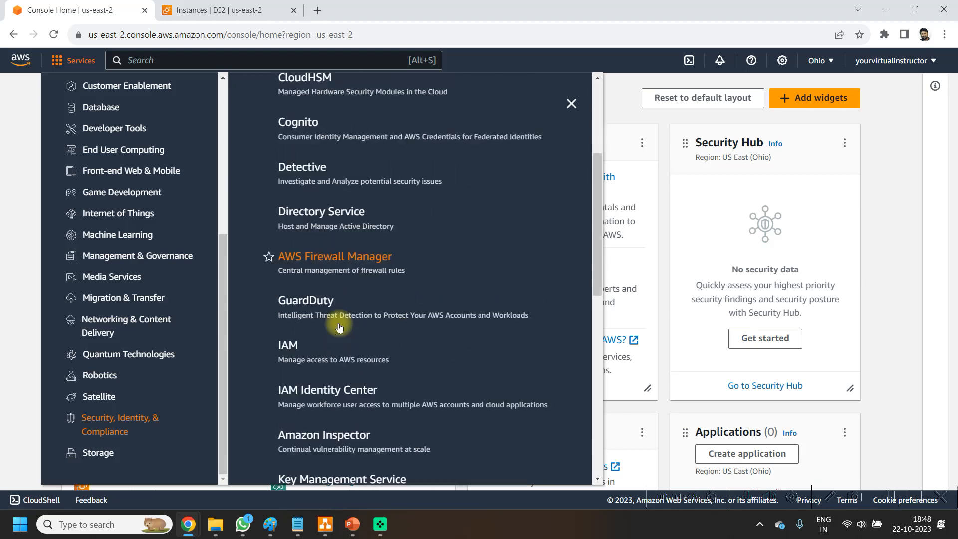
{"action": "left_click", "coordinate": [292, 327]}
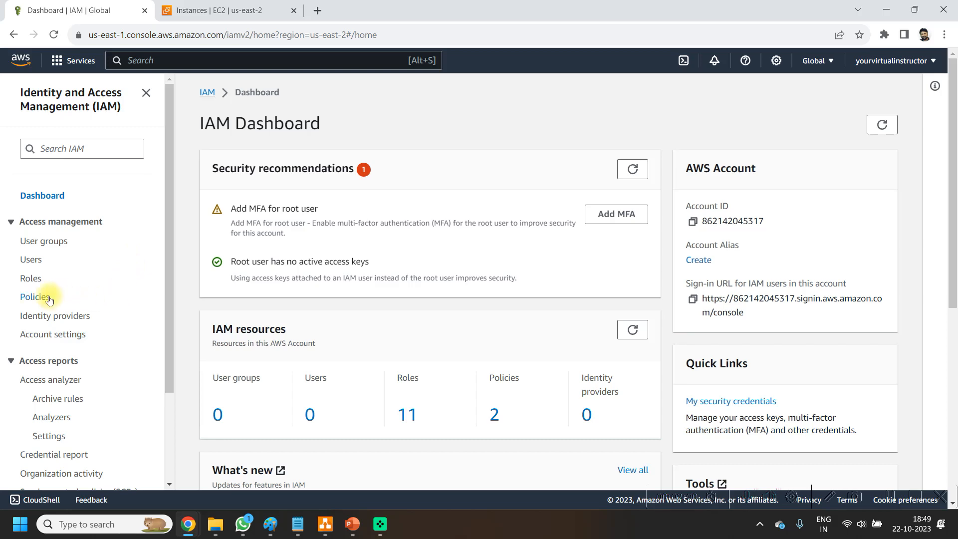
Step: Start creating a new IAM policy and choose EC2 as the service for its first permission block
{"action": "left_click", "coordinate": [29, 297]}
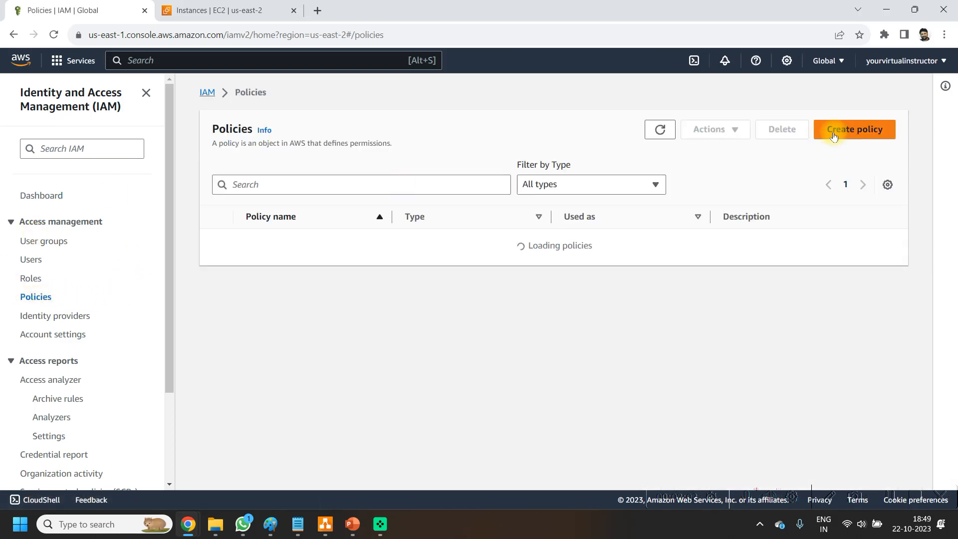
{"action": "left_click", "coordinate": [835, 135]}
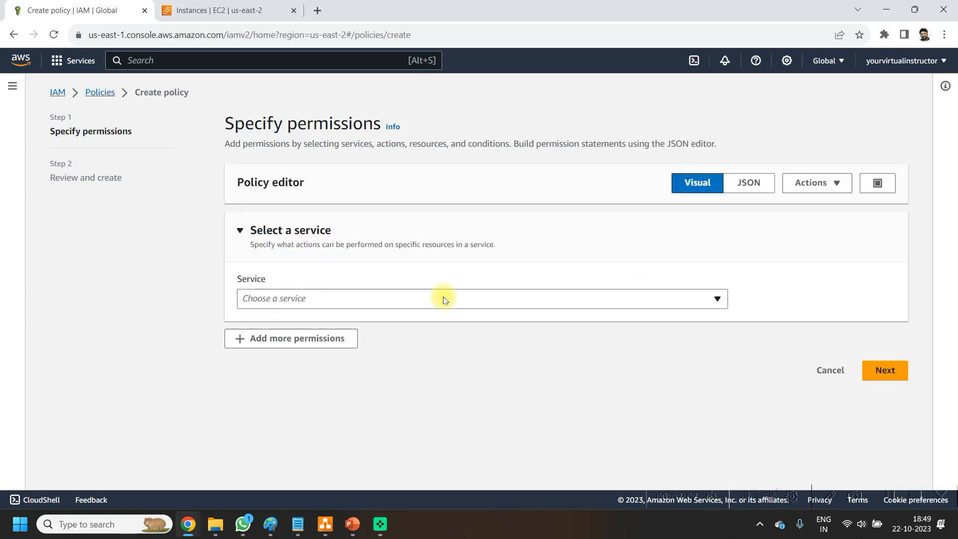
{"action": "left_click", "coordinate": [443, 300]}
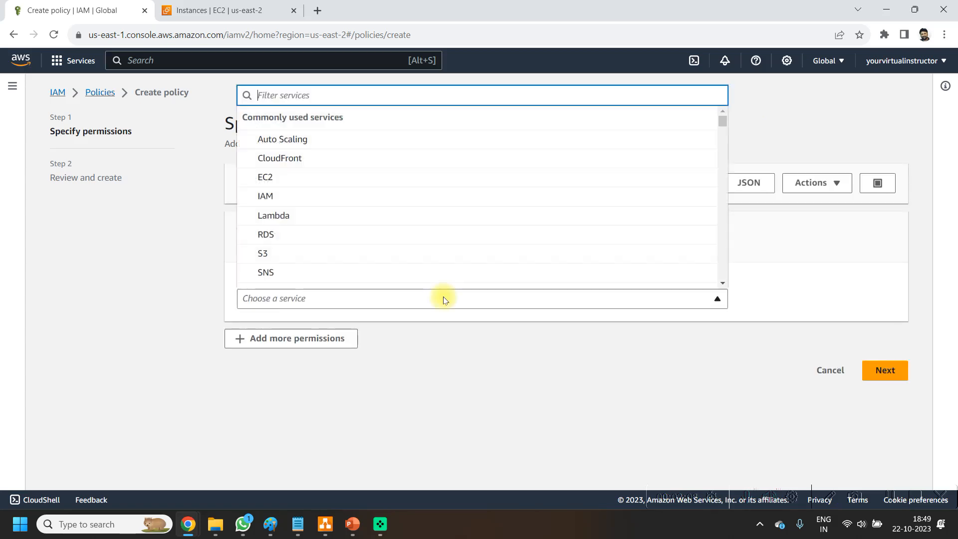
{"action": "left_click", "coordinate": [292, 183]}
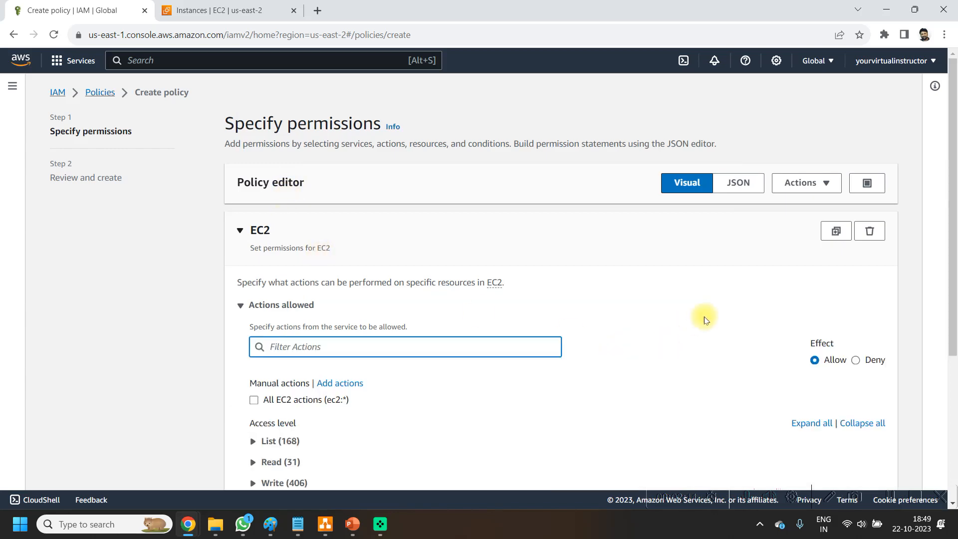
Step: Find the StopInstances action among the EC2 write actions and allow it in the policy
{"action": "scroll", "coordinate": [667, 331], "scroll_direction": "down", "scroll_amount": 2}
{"action": "scroll", "coordinate": [667, 330], "scroll_direction": "down", "scroll_amount": 2}
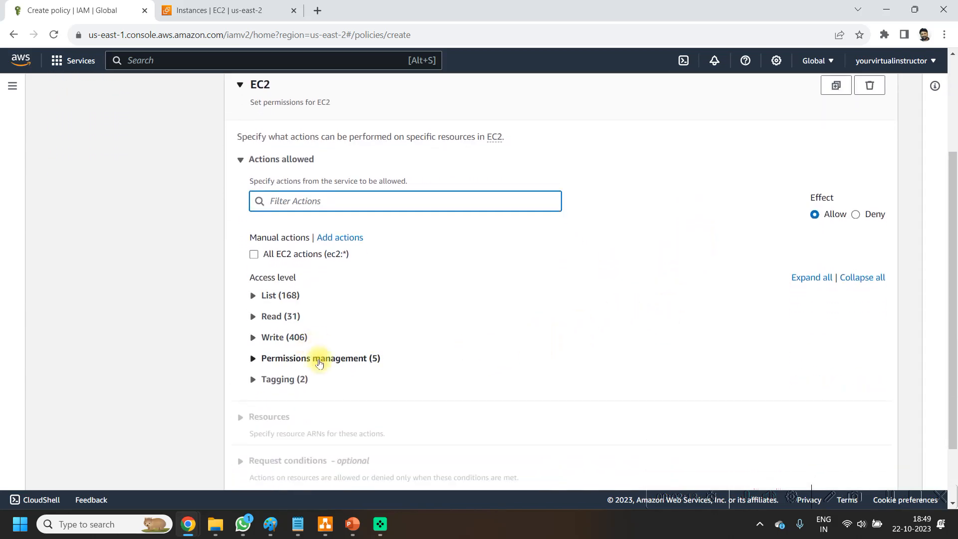
{"action": "scroll", "coordinate": [342, 387], "scroll_direction": "down", "scroll_amount": 1}
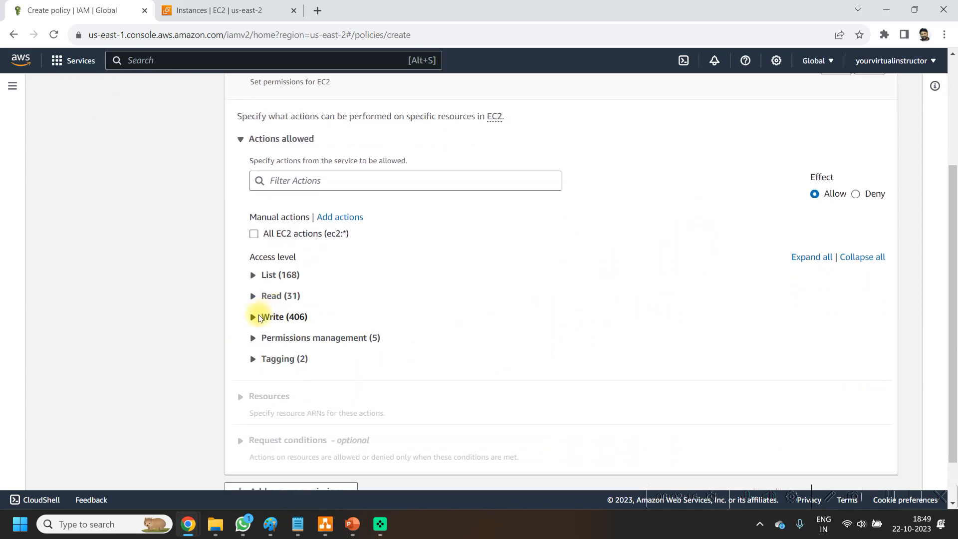
{"action": "left_click", "coordinate": [254, 318]}
{"action": "scroll", "coordinate": [549, 305], "scroll_direction": "down", "scroll_amount": 1}
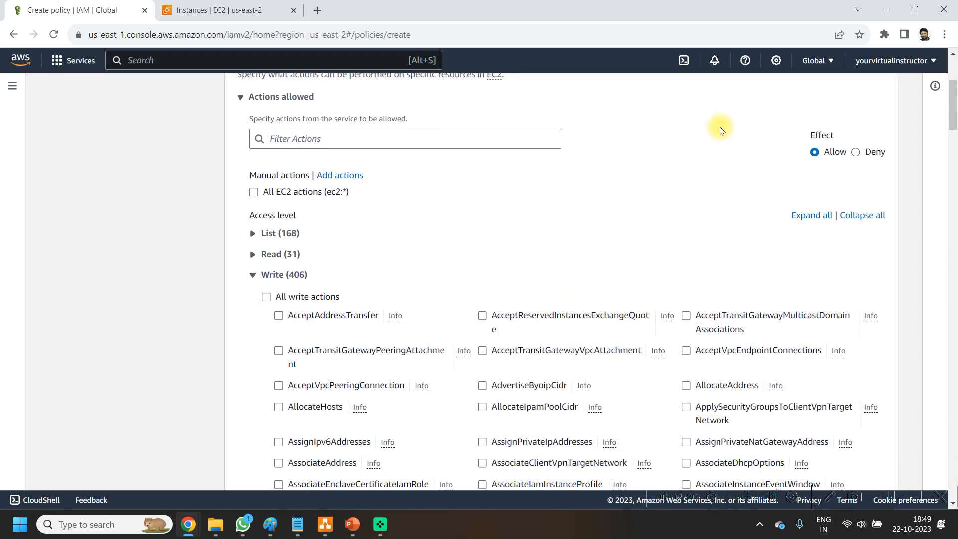
{"action": "key", "text": "ctrl+f"}
{"action": "type", "text": "s"}
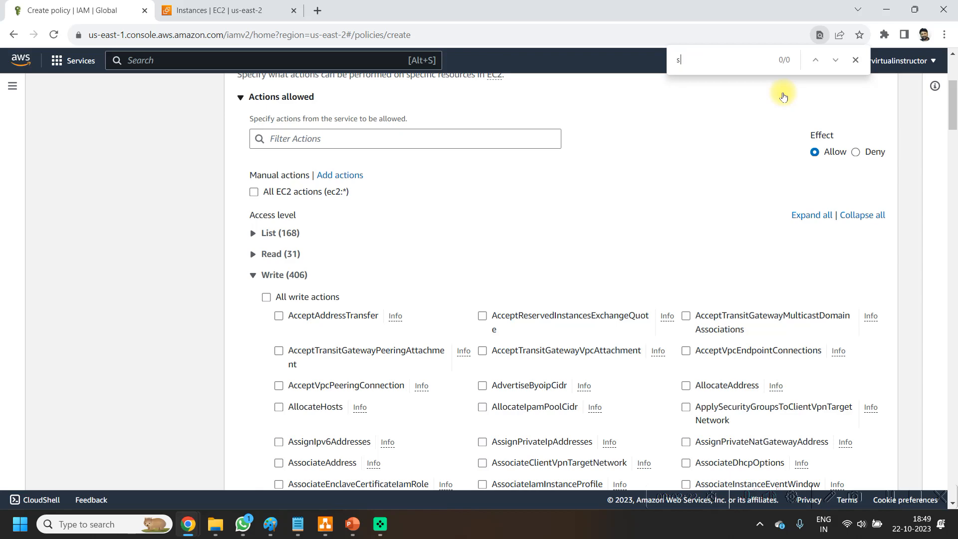
{"action": "type", "text": "top"}
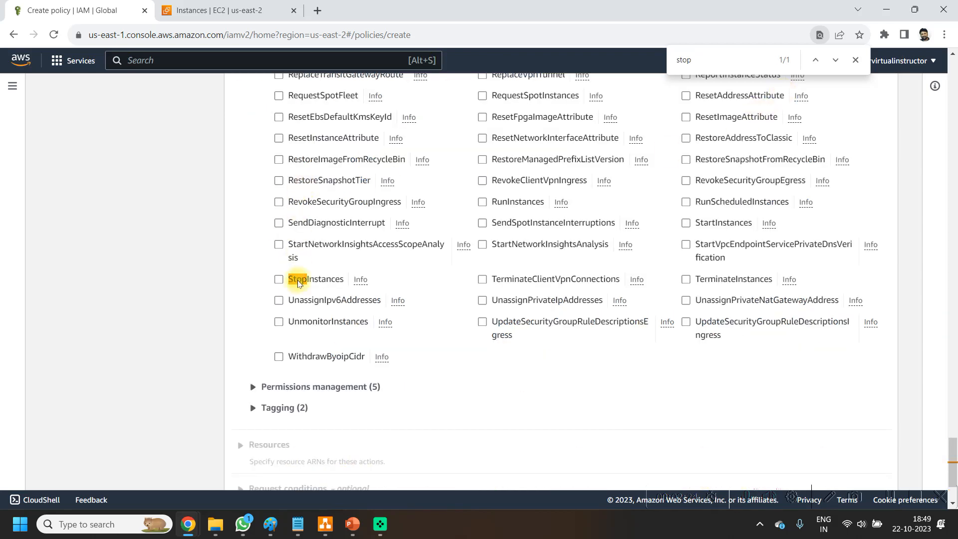
{"action": "left_click", "coordinate": [279, 280]}
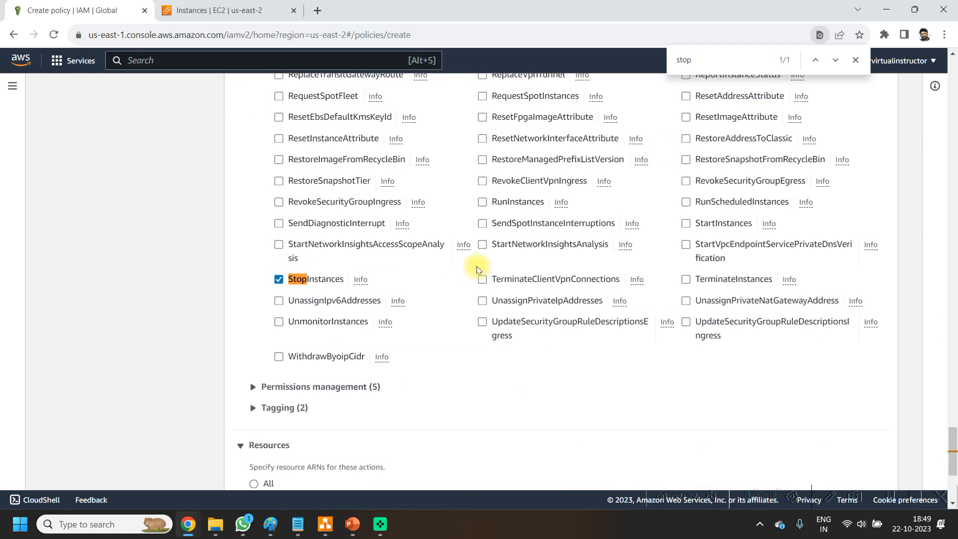
Step: Find the StartInstances action among the EC2 write actions and allow it as well
{"action": "left_click_drag", "start_coordinate": [734, 63], "coordinate": [572, 59]}
{"action": "type", "text": "start"}
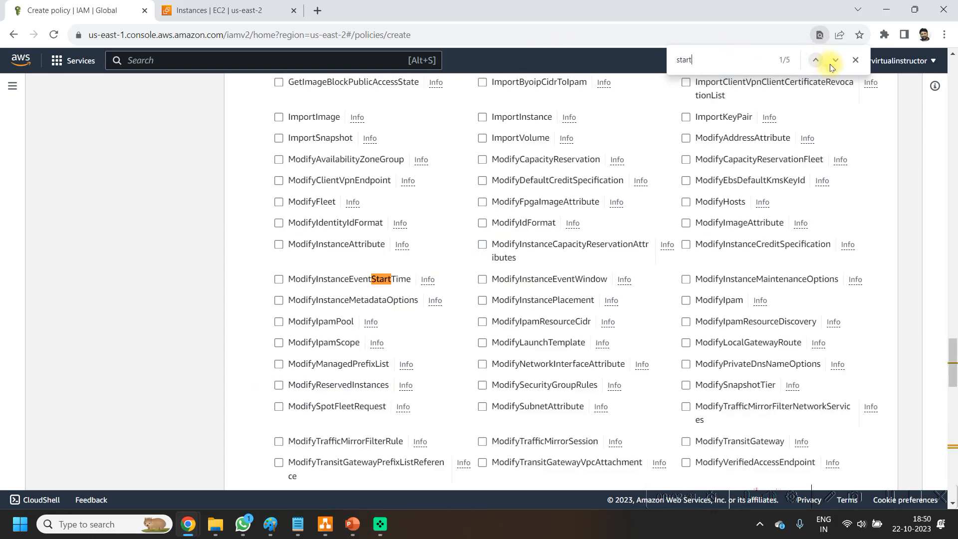
{"action": "key", "text": "Return"}
{"action": "key", "text": "Return"}
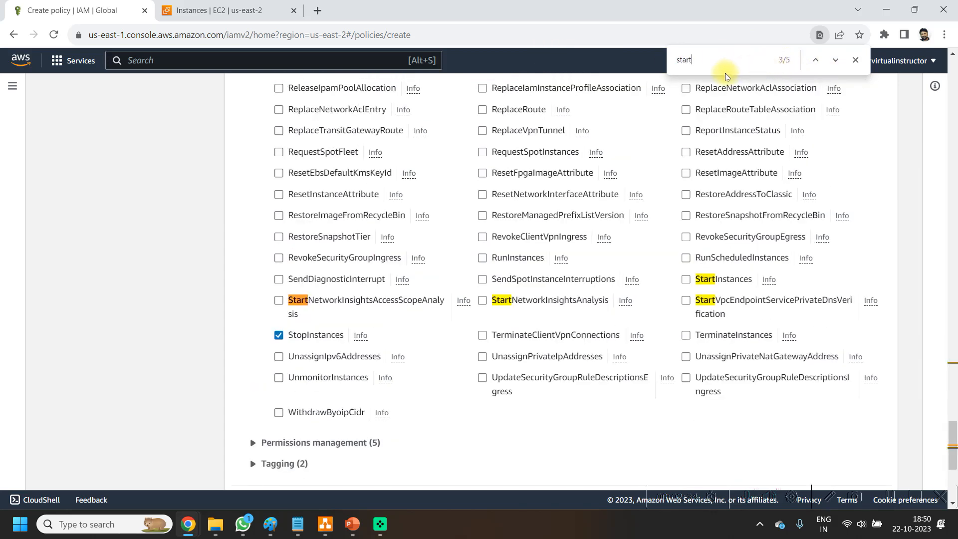
{"action": "key", "text": "Return"}
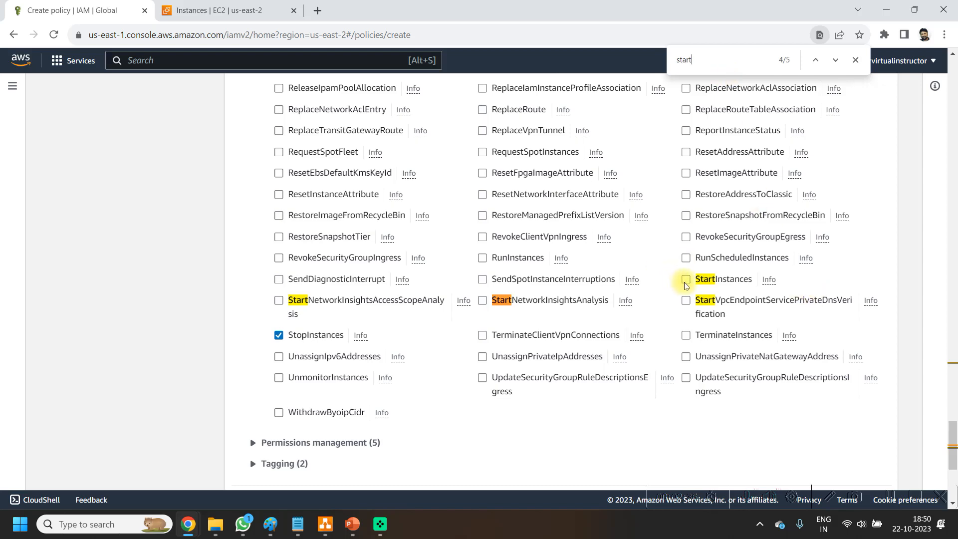
{"action": "left_click", "coordinate": [855, 60]}
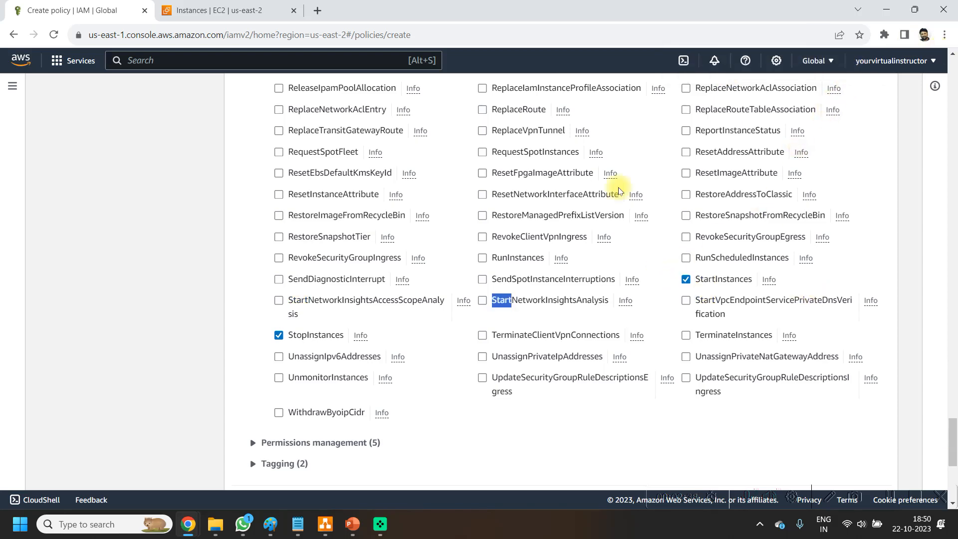
Step: Collapse the EC2 write actions and set the resources for the EC2 permissions to All
{"action": "scroll", "coordinate": [377, 368], "scroll_direction": "up", "scroll_amount": 2}
{"action": "scroll", "coordinate": [377, 367], "scroll_direction": "up", "scroll_amount": 20}
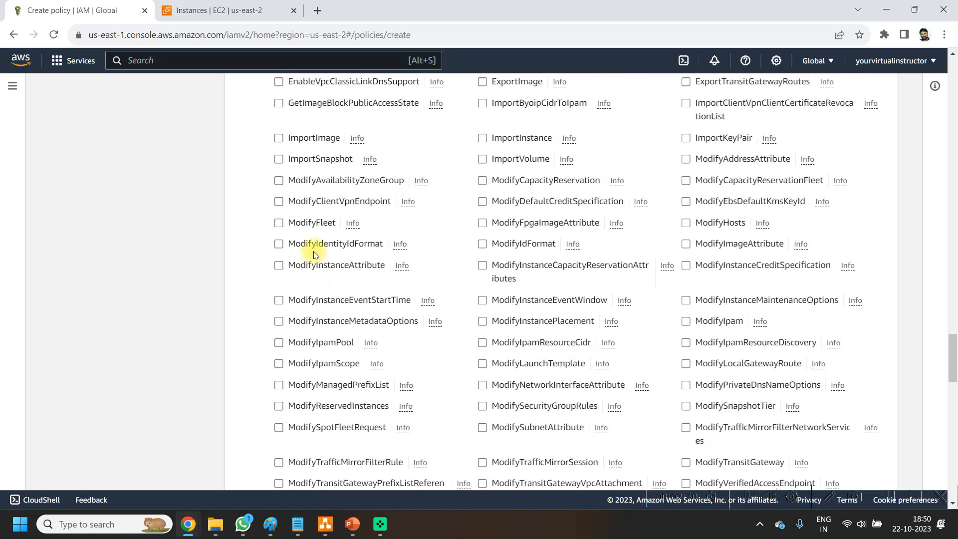
{"action": "scroll", "coordinate": [281, 155], "scroll_direction": "up", "scroll_amount": 10}
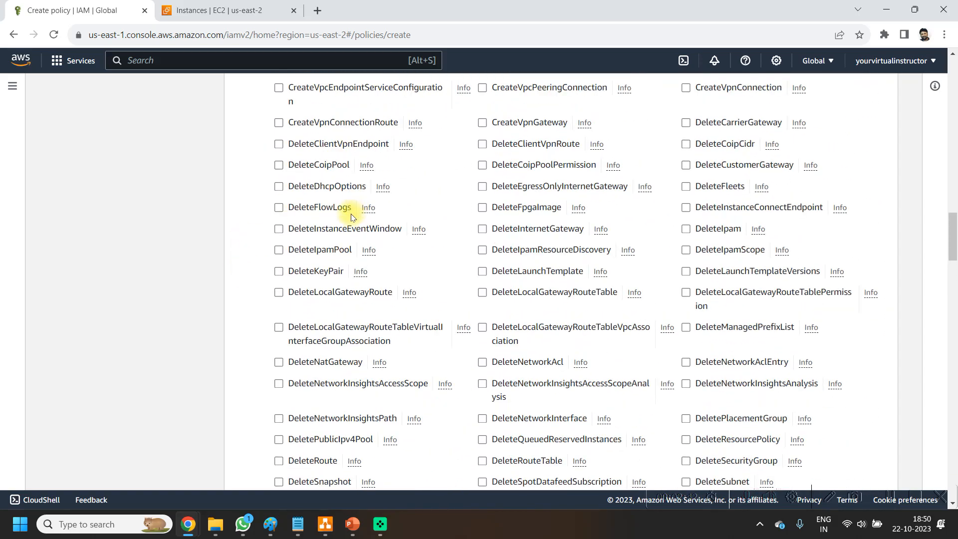
{"action": "scroll", "coordinate": [344, 218], "scroll_direction": "up", "scroll_amount": 20}
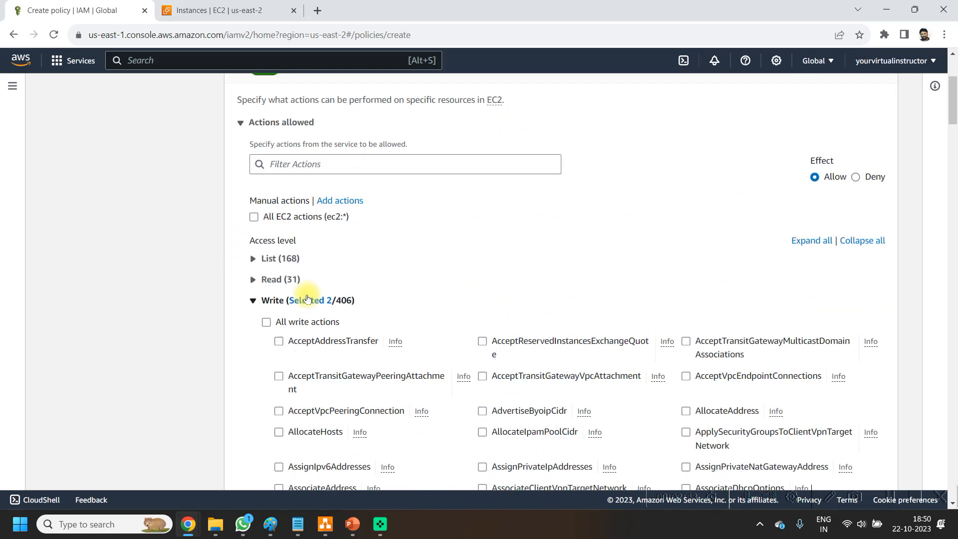
{"action": "left_click", "coordinate": [254, 304]}
{"action": "scroll", "coordinate": [398, 274], "scroll_direction": "down", "scroll_amount": 4}
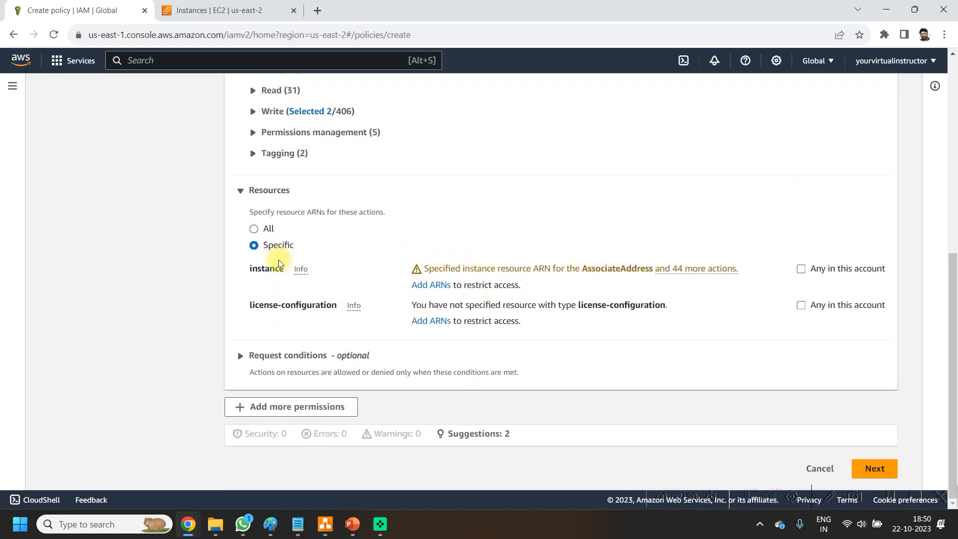
{"action": "left_click", "coordinate": [254, 230]}
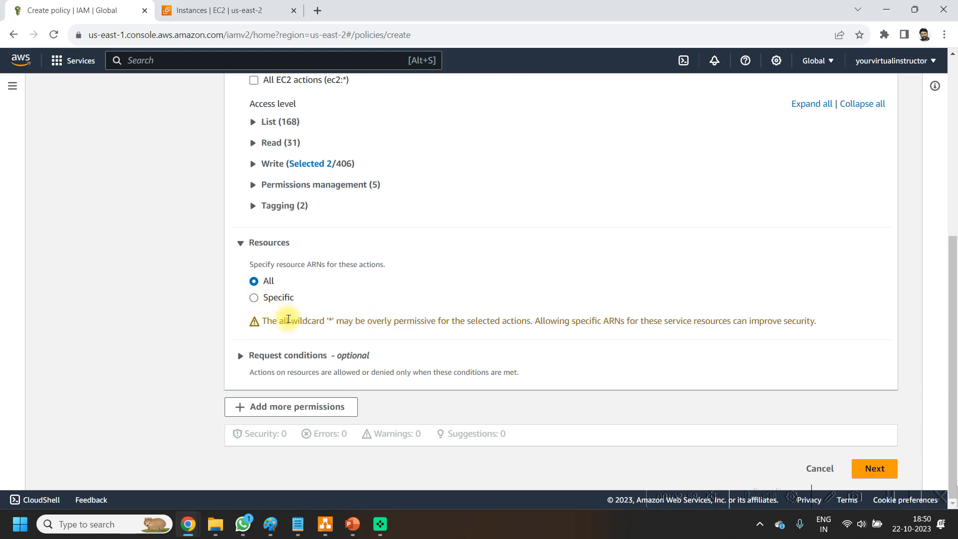
{"action": "left_click", "coordinate": [254, 299]}
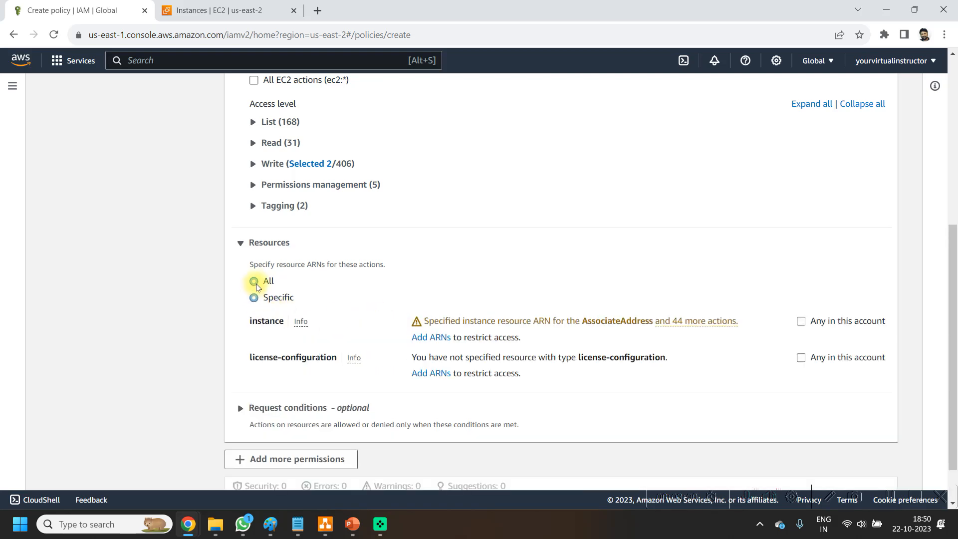
{"action": "left_click", "coordinate": [254, 282]}
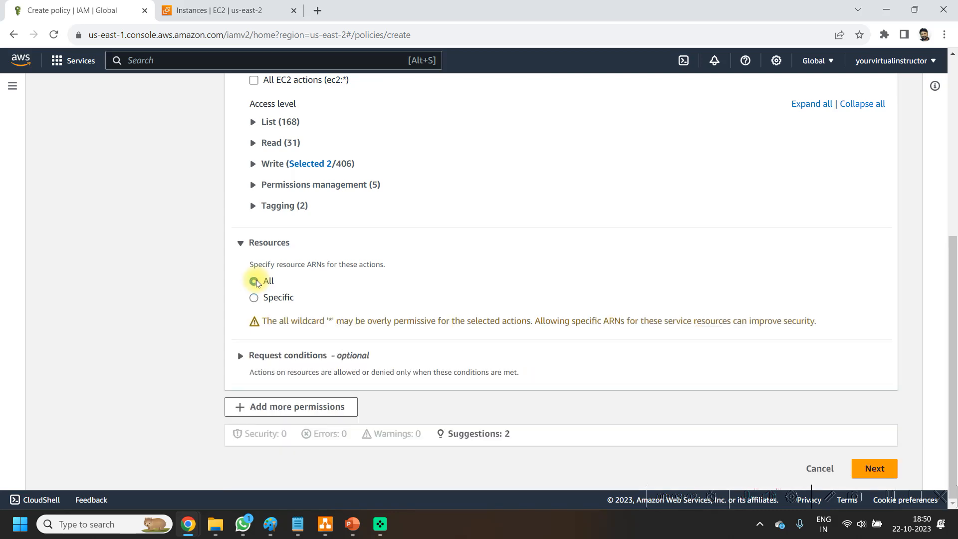
Step: Add another permission block to the policy and choose CloudWatch Logs as its service
{"action": "left_click", "coordinate": [321, 408]}
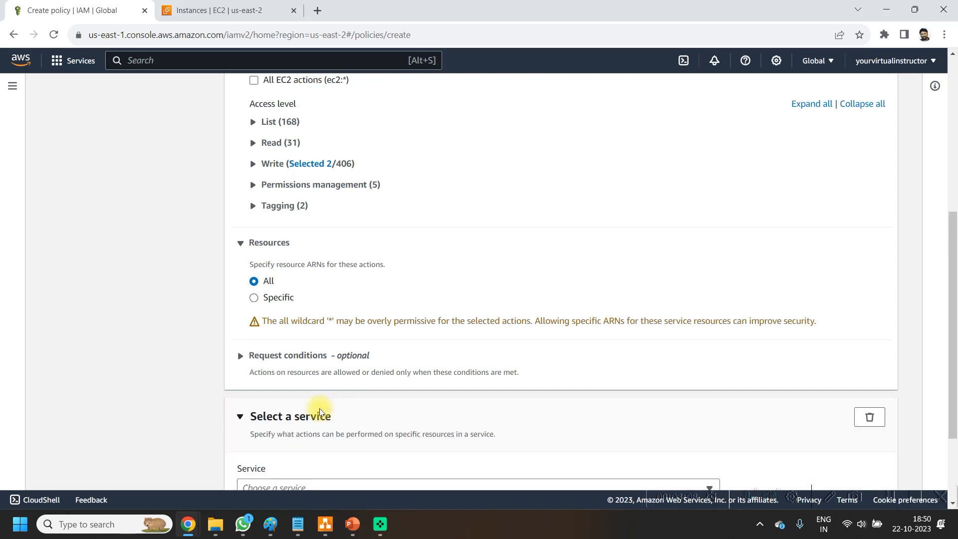
{"action": "scroll", "coordinate": [549, 315], "scroll_direction": "down", "scroll_amount": 3}
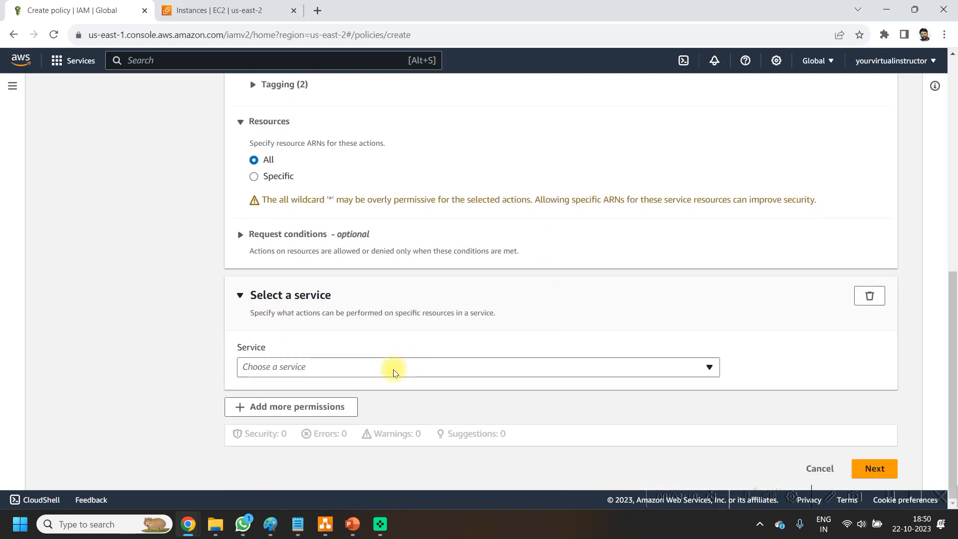
{"action": "left_click", "coordinate": [394, 373]}
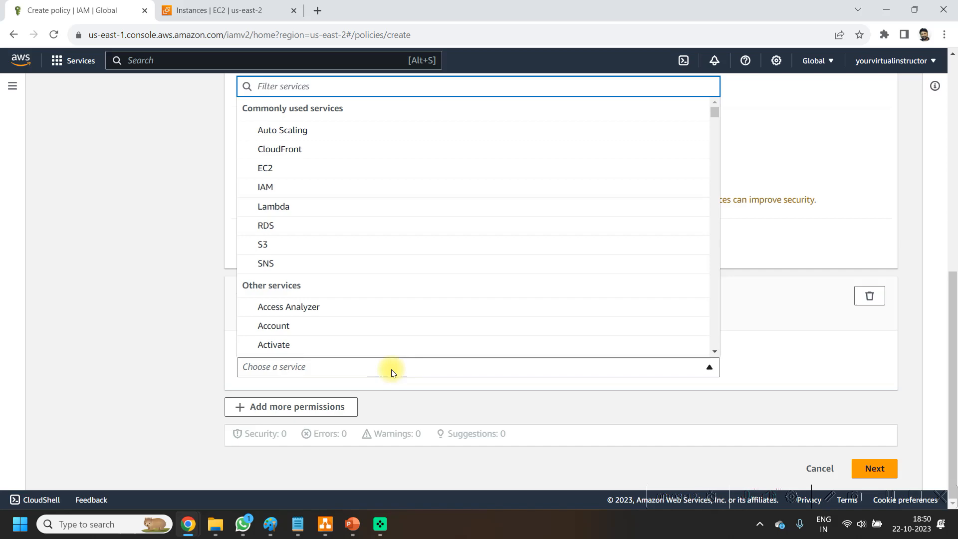
{"action": "type", "text": "log"}
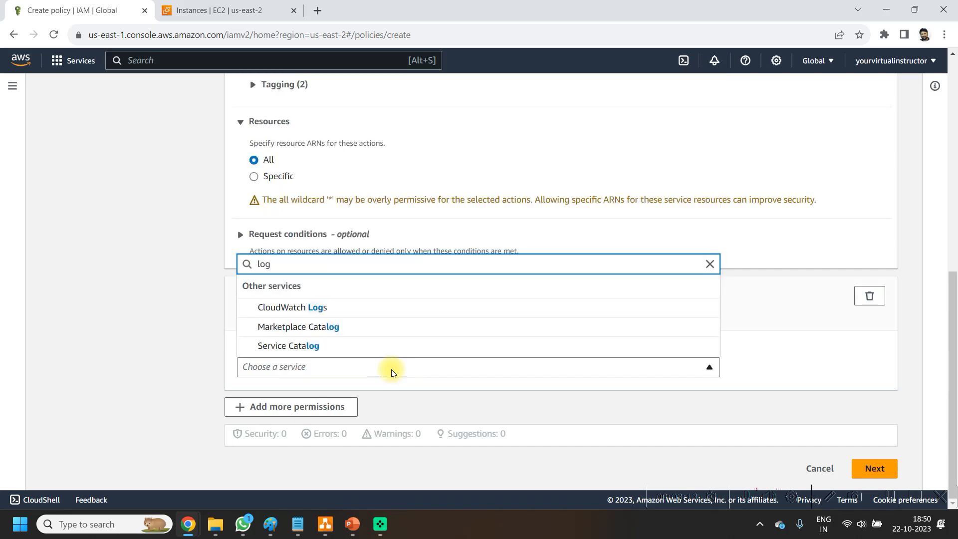
{"action": "left_click", "coordinate": [316, 307]}
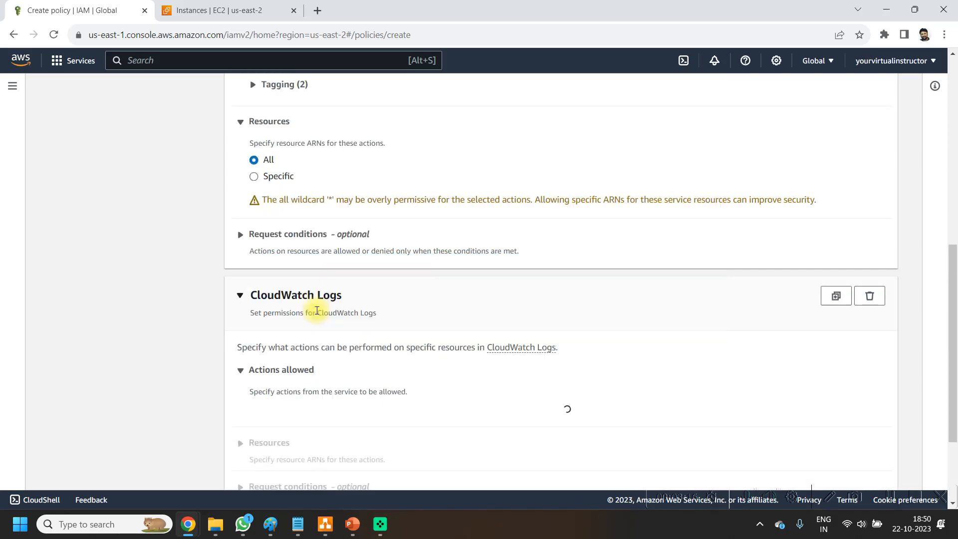
Step: Search the CloudWatch Logs write actions for "loggroup" and allow the CreateLogGroup and CreateLogStream actions
{"action": "scroll", "coordinate": [524, 350], "scroll_direction": "down", "scroll_amount": 5}
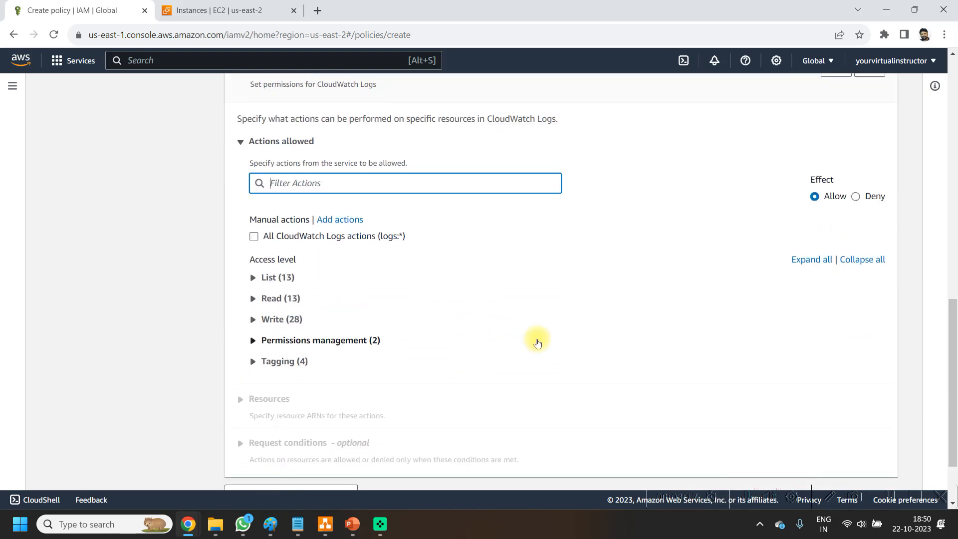
{"action": "left_click", "coordinate": [252, 320]}
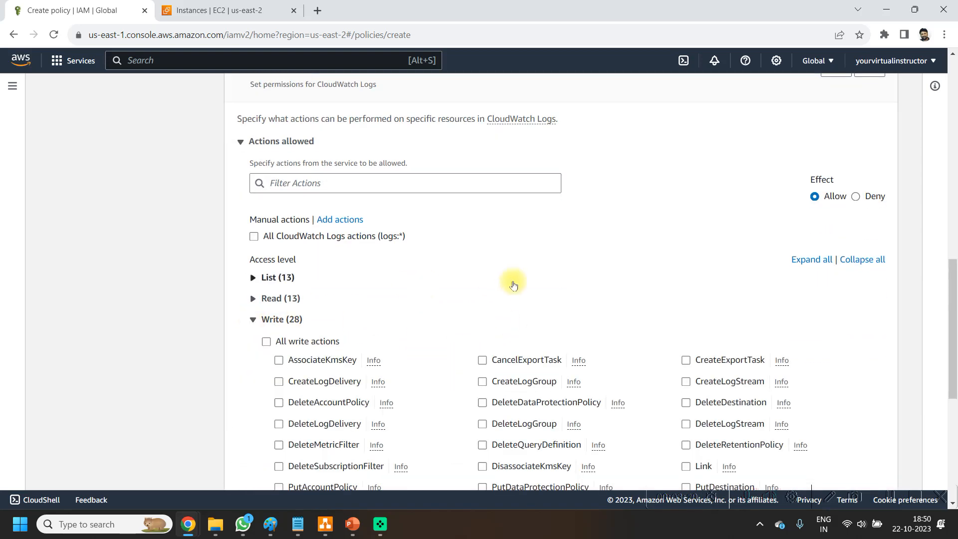
{"action": "scroll", "coordinate": [504, 279], "scroll_direction": "down", "scroll_amount": 2}
{"action": "scroll", "coordinate": [547, 252], "scroll_direction": "down", "scroll_amount": 1}
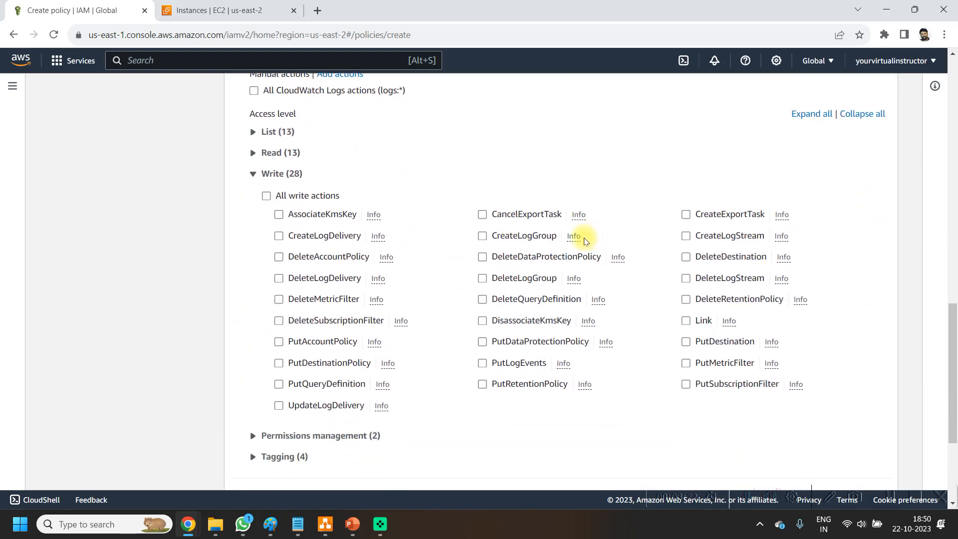
{"action": "key", "text": "ctrl+f"}
{"action": "type", "text": "loggroup"}
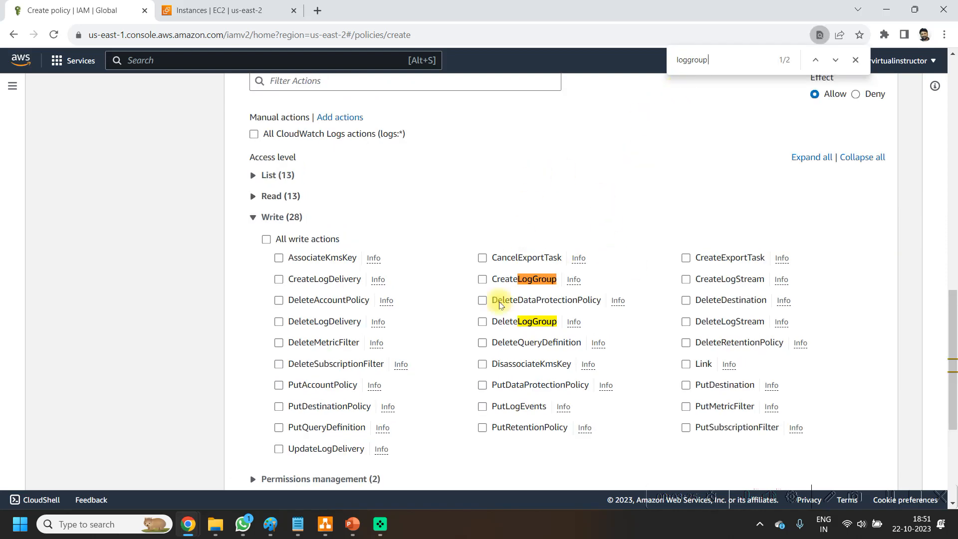
{"action": "left_click", "coordinate": [482, 280]}
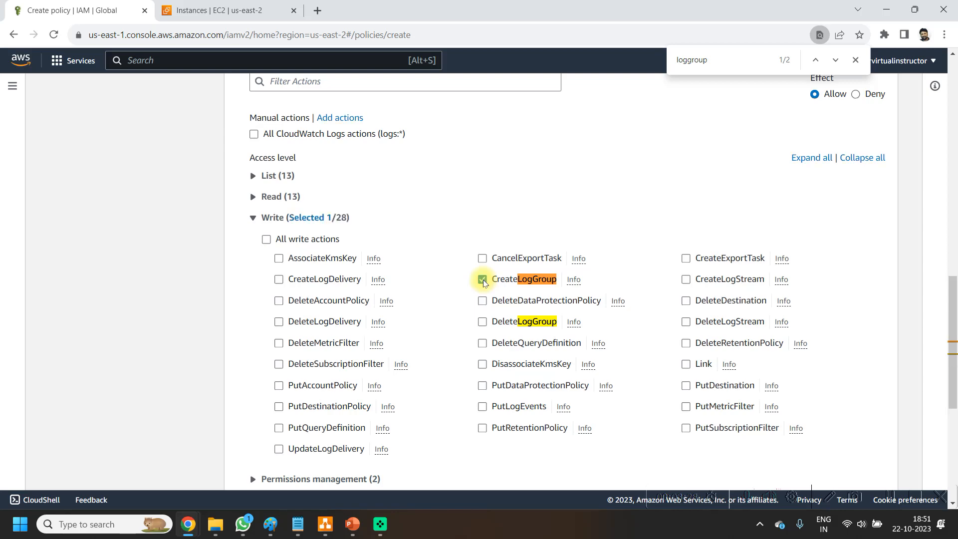
{"action": "left_click", "coordinate": [686, 280]}
Step: Search the write actions for "put", allow PutLogEvents, and set the CloudWatch Logs resources to All
{"action": "double_click", "coordinate": [723, 59]}
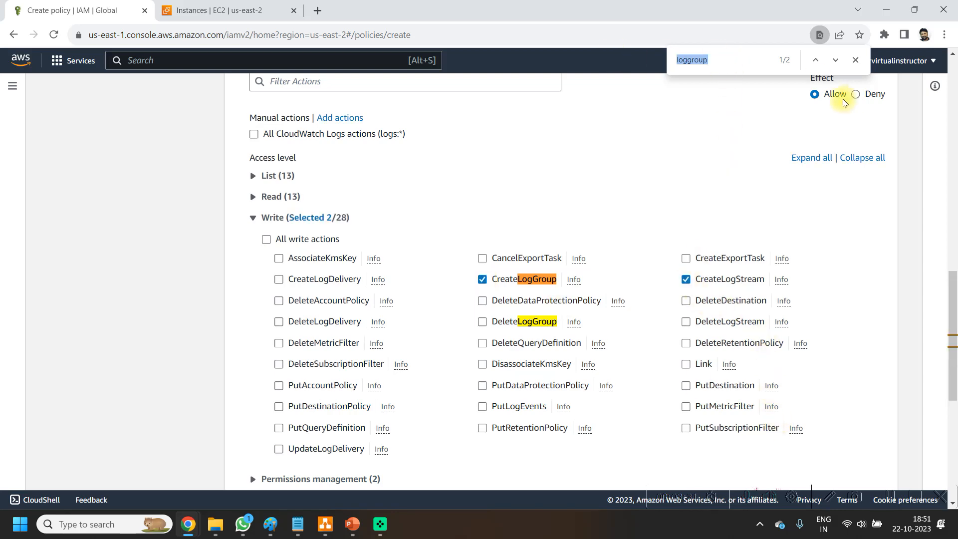
{"action": "type", "text": "put"}
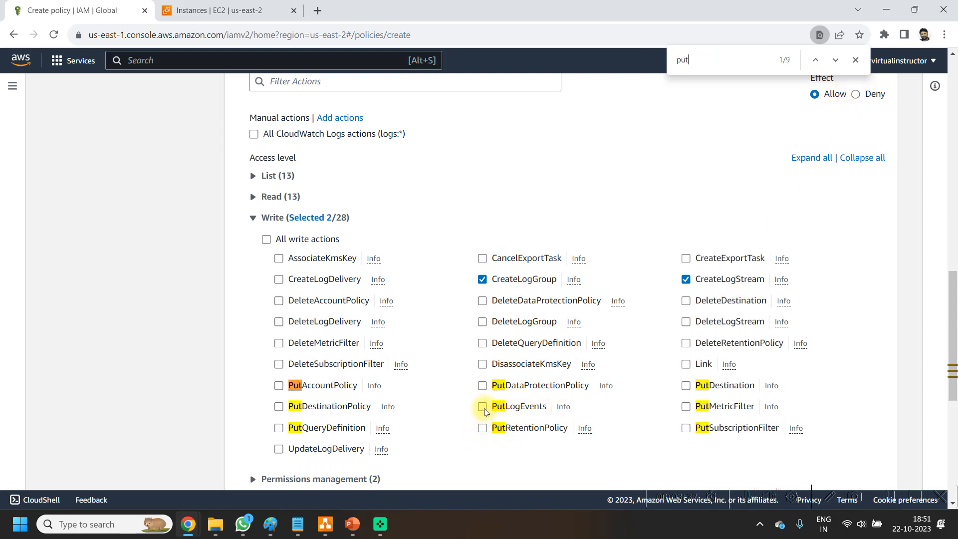
{"action": "scroll", "coordinate": [614, 385], "scroll_direction": "down", "scroll_amount": 7}
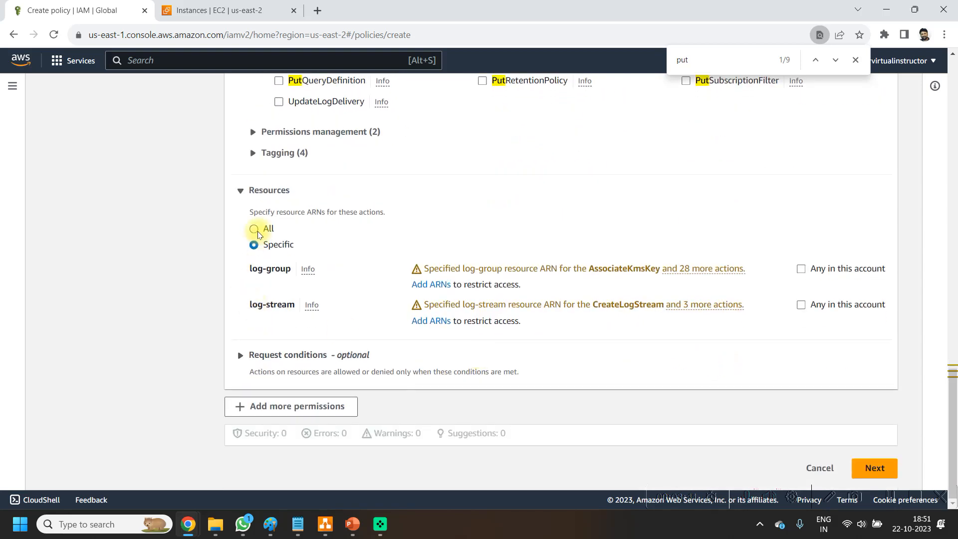
{"action": "left_click", "coordinate": [256, 231]}
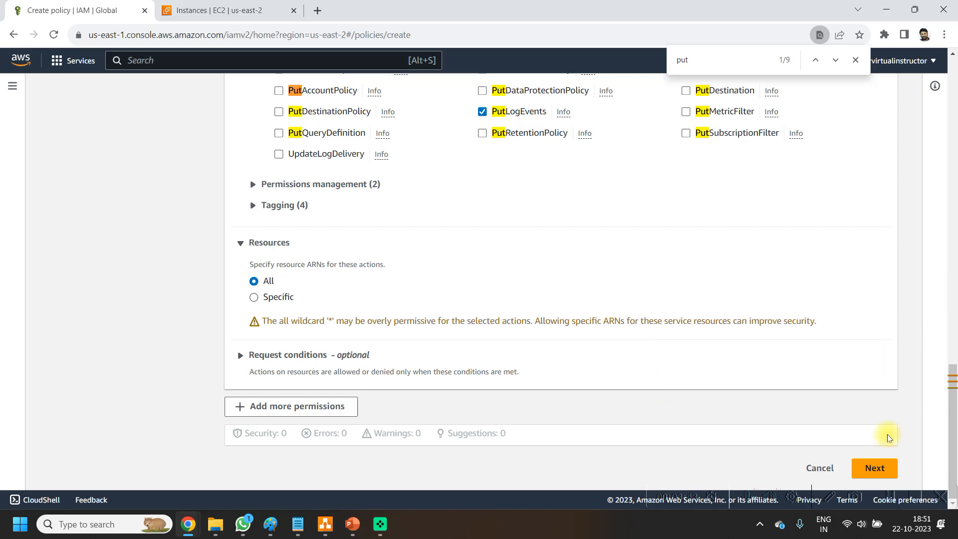
Step: Proceed to the policy review and name the policy My_EC2_Start_Stop_Policy
{"action": "left_click", "coordinate": [886, 469]}
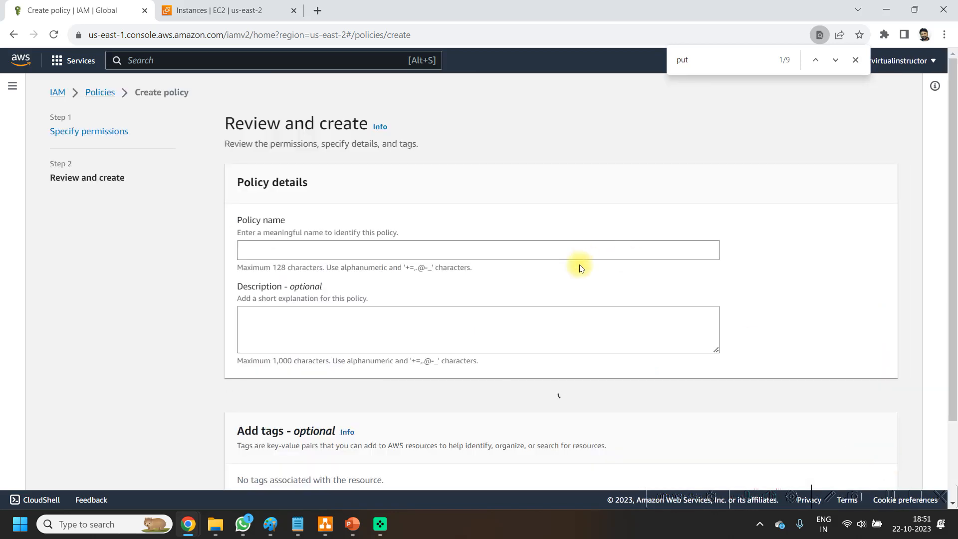
{"action": "scroll", "coordinate": [397, 246], "scroll_direction": "down", "scroll_amount": 2}
{"action": "left_click", "coordinate": [350, 152]}
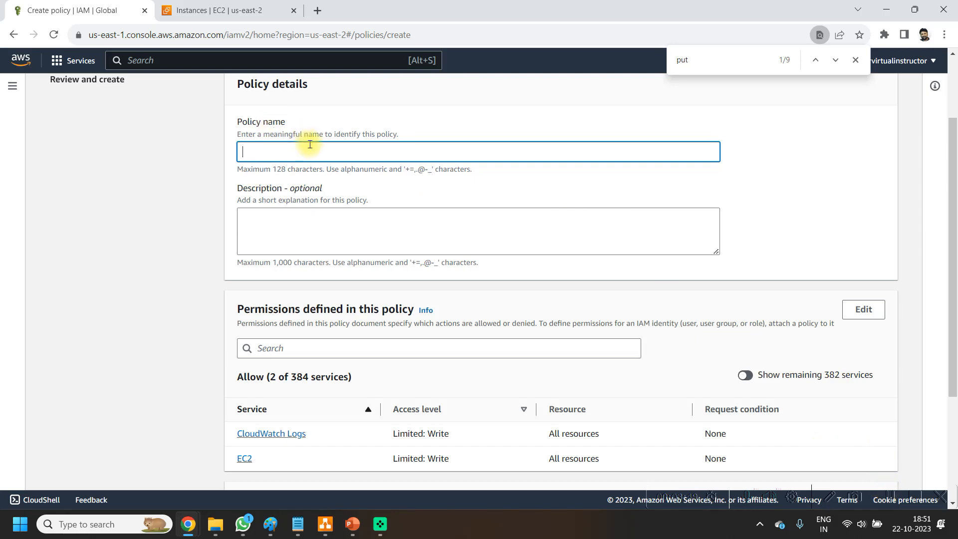
{"action": "type", "text": "My_EC2_Start_Stop_Policy"}
Step: Review the policy's CloudWatch Logs and EC2 permissions summary and create the policy
{"action": "scroll", "coordinate": [492, 277], "scroll_direction": "down", "scroll_amount": 4}
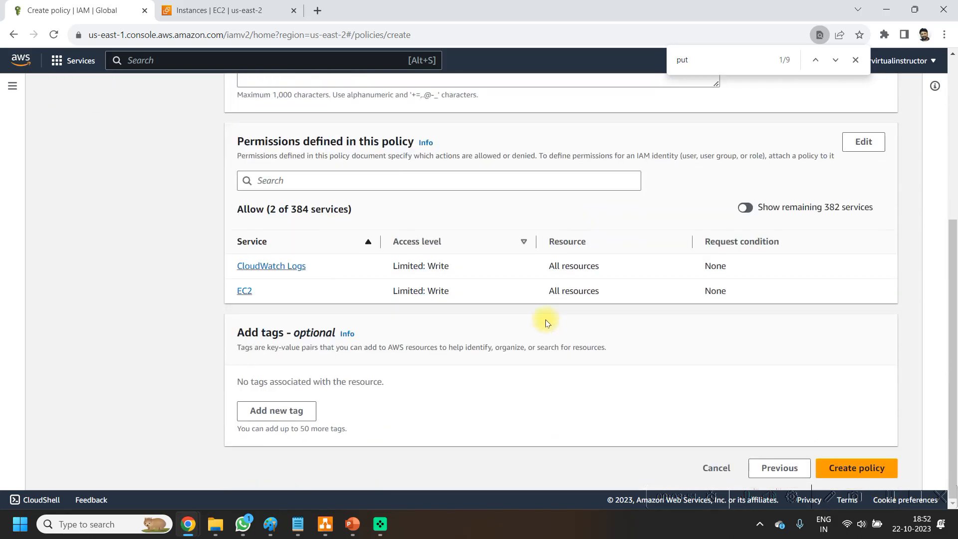
{"action": "scroll", "coordinate": [519, 367], "scroll_direction": "up", "scroll_amount": 2}
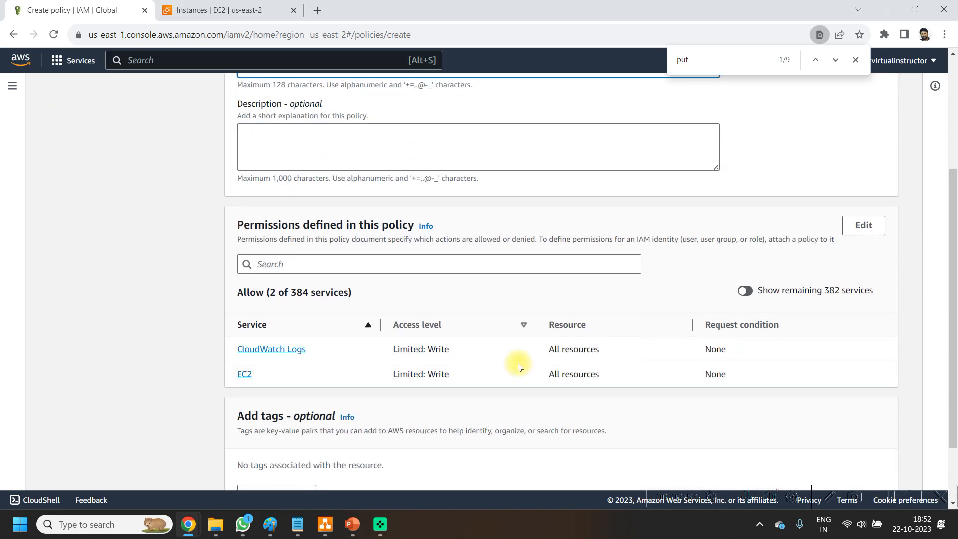
{"action": "scroll", "coordinate": [801, 352], "scroll_direction": "down", "scroll_amount": 2}
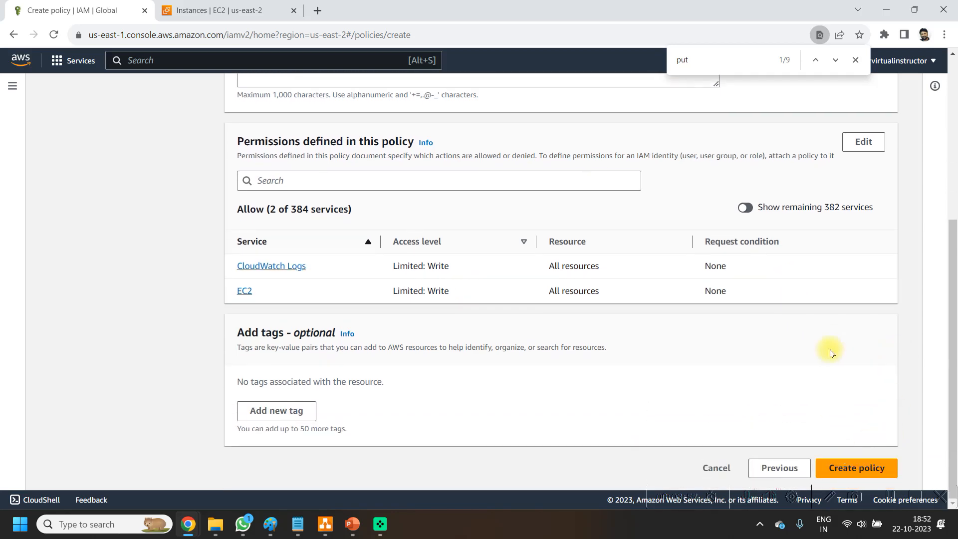
{"action": "scroll", "coordinate": [830, 348], "scroll_direction": "up", "scroll_amount": 3}
{"action": "scroll", "coordinate": [830, 349], "scroll_direction": "down", "scroll_amount": 3}
{"action": "left_click", "coordinate": [860, 464]}
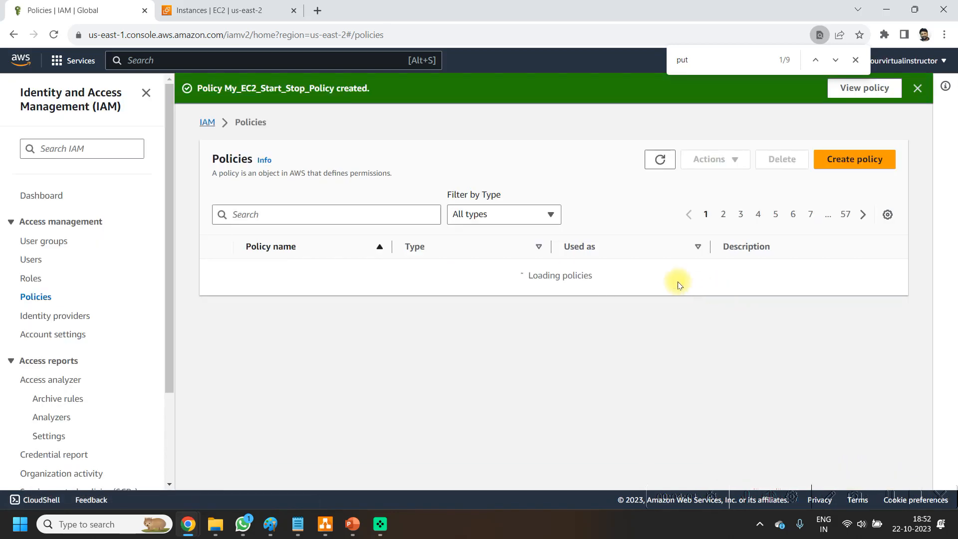
Step: Start a new IAM role for an AWS service with Lambda as its use case and continue to its permissions
{"action": "left_click", "coordinate": [31, 278]}
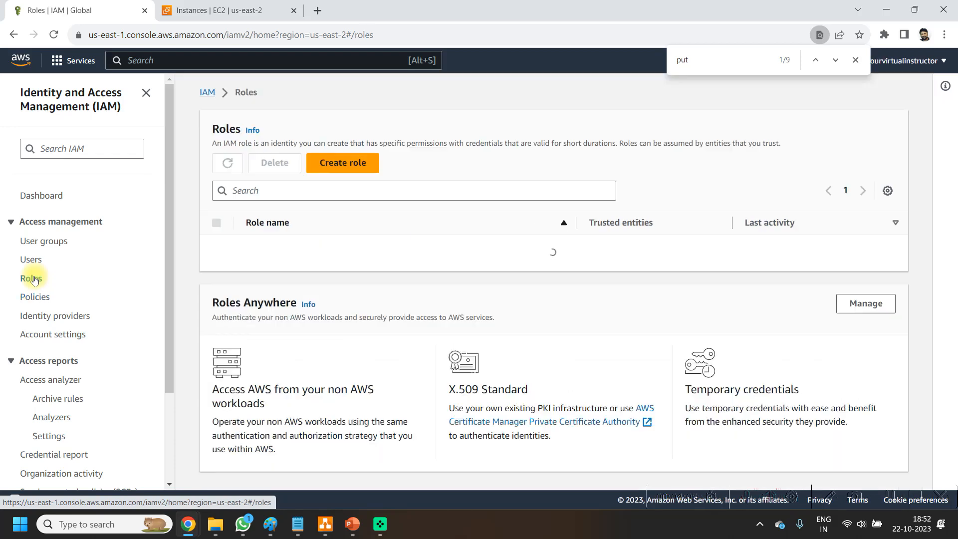
{"action": "left_click", "coordinate": [343, 164]}
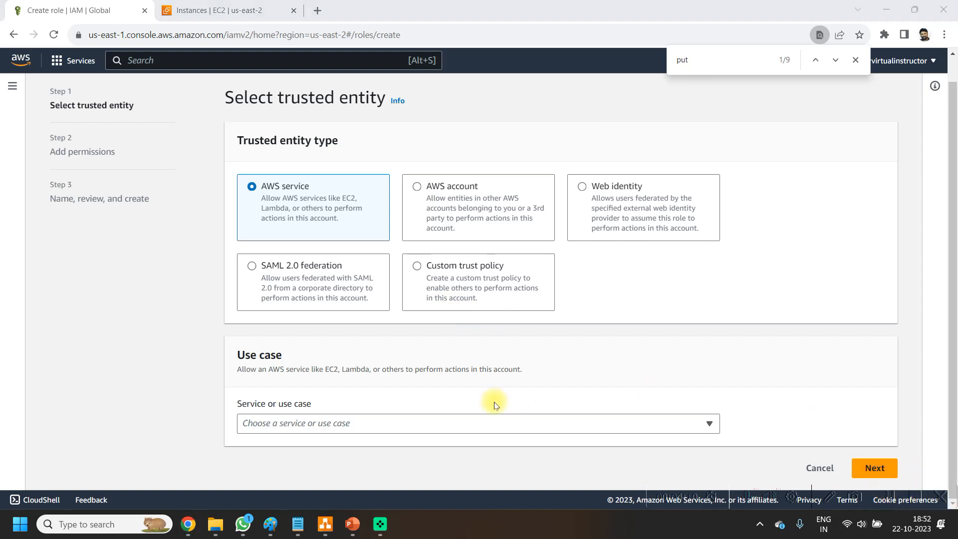
{"action": "left_click", "coordinate": [404, 425]}
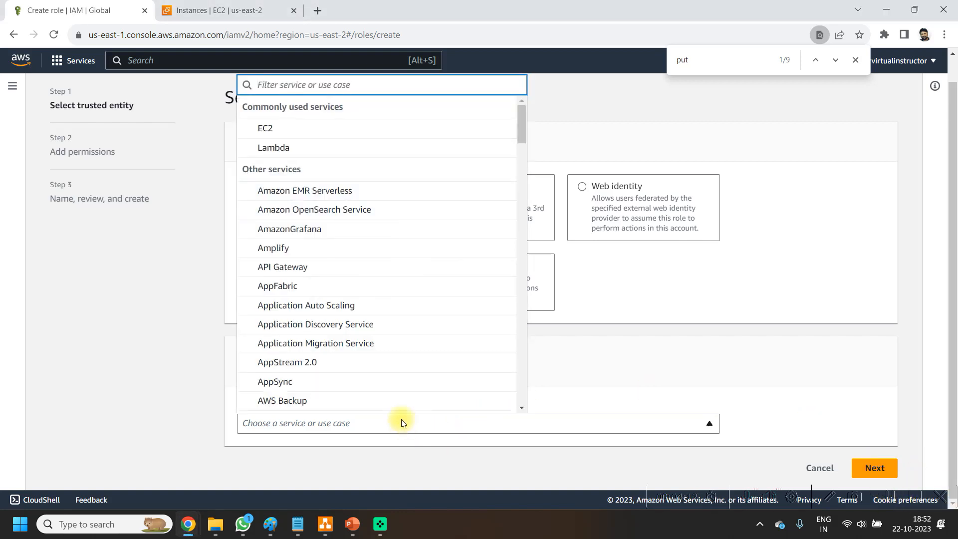
{"action": "left_click", "coordinate": [268, 151]}
{"action": "scroll", "coordinate": [848, 379], "scroll_direction": "down", "scroll_amount": 2}
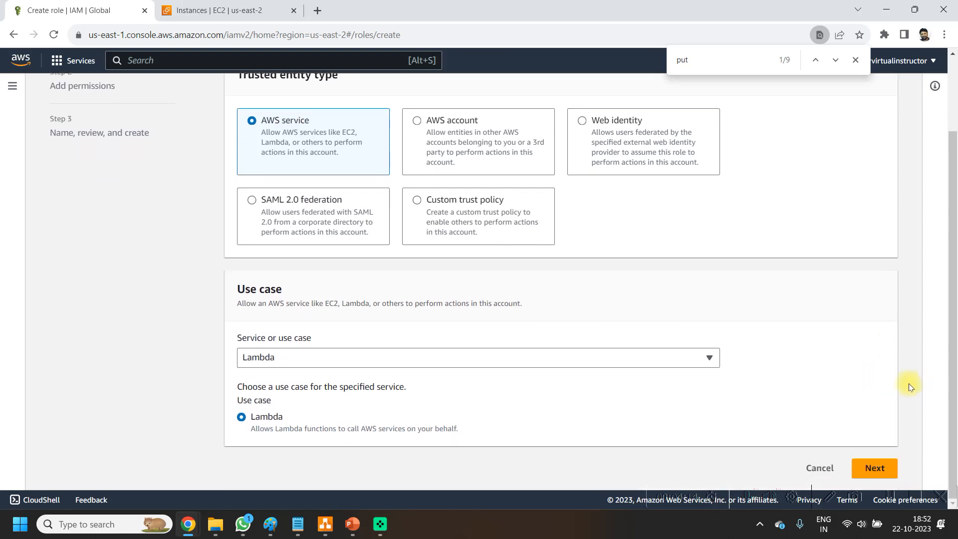
{"action": "left_click", "coordinate": [860, 466]}
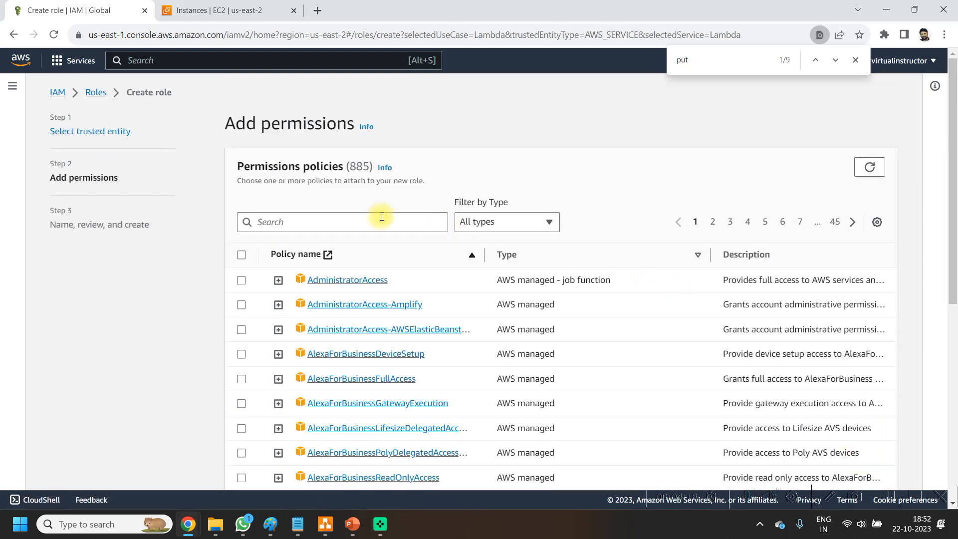
Step: Filter the permissions policies to Customer managed and select My_EC2_Start_Stop_Policy for the role
{"action": "left_click", "coordinate": [519, 223]}
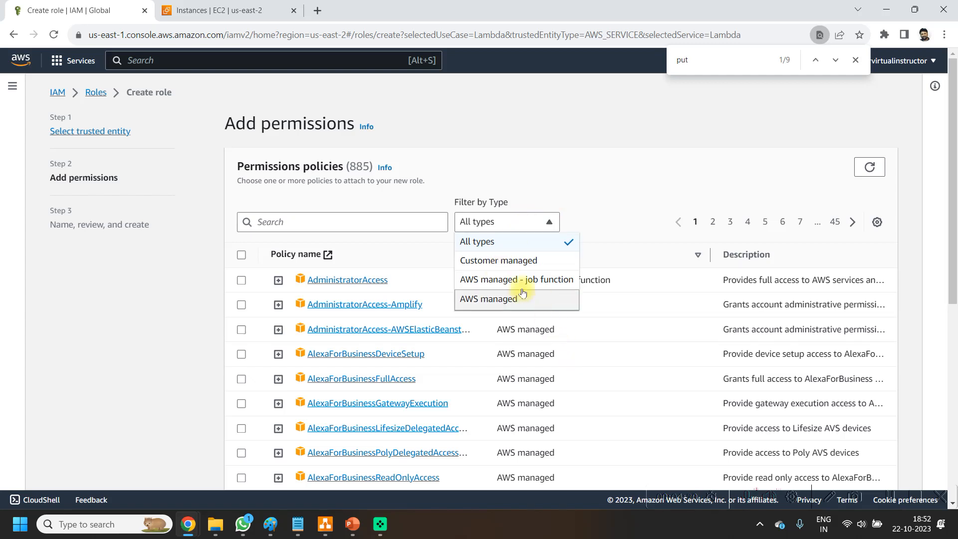
{"action": "left_click", "coordinate": [523, 261]}
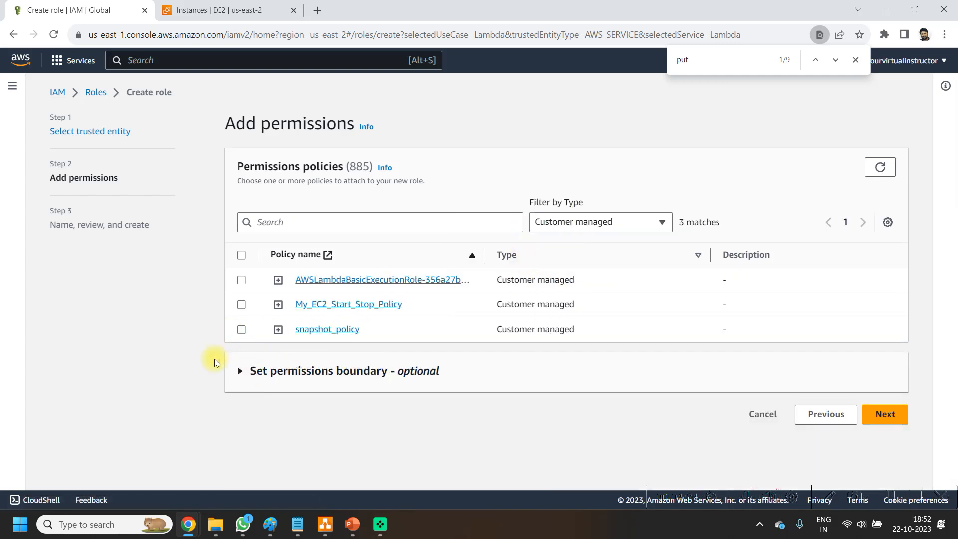
{"action": "left_click", "coordinate": [242, 306]}
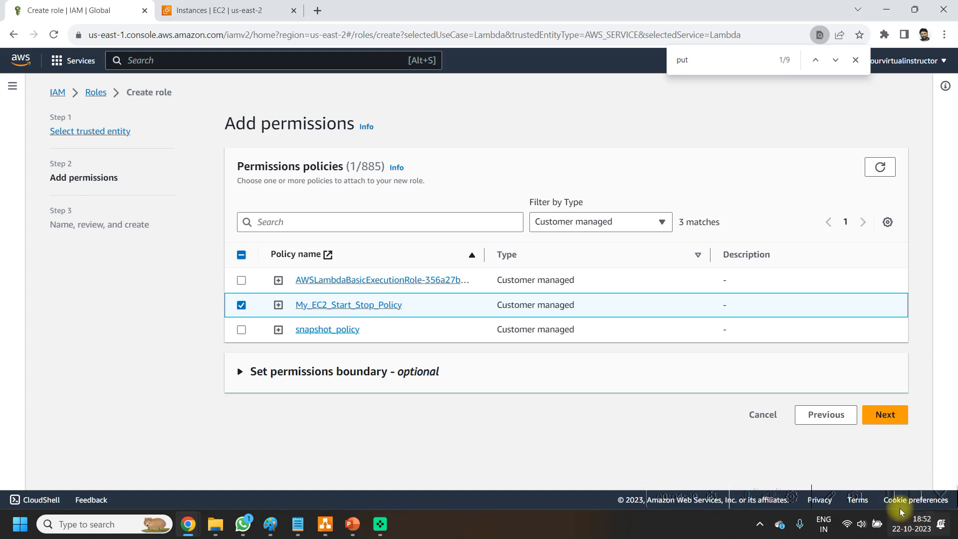
Step: Name the role My_EC2_Start_Stop_Lambda_Role and create it
{"action": "left_click", "coordinate": [881, 415]}
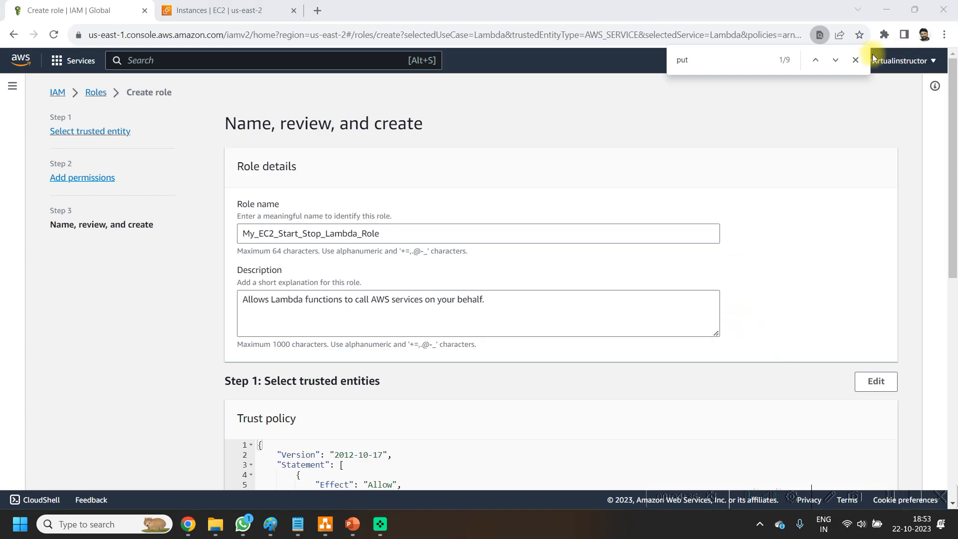
{"action": "left_click", "coordinate": [856, 61]}
{"action": "scroll", "coordinate": [726, 302], "scroll_direction": "down", "scroll_amount": 5}
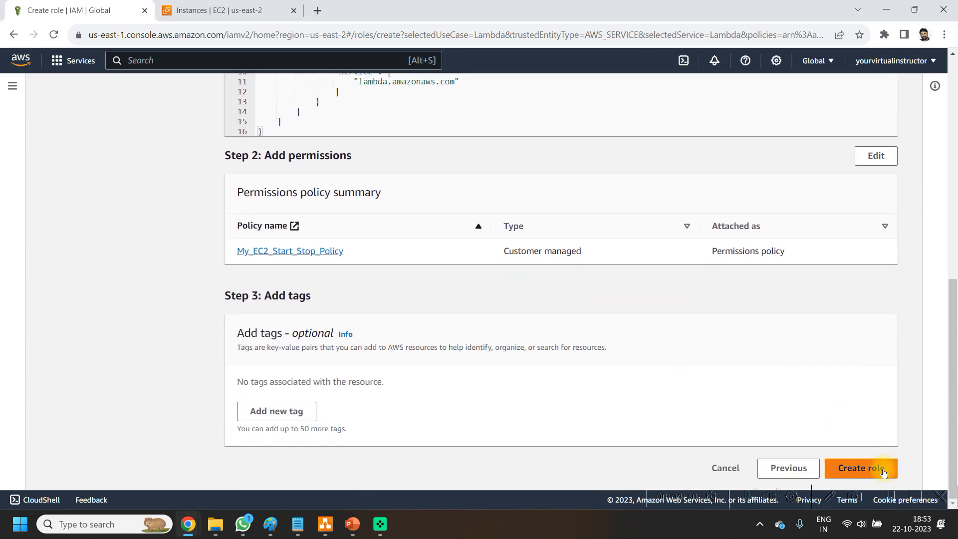
{"action": "left_click", "coordinate": [881, 469]}
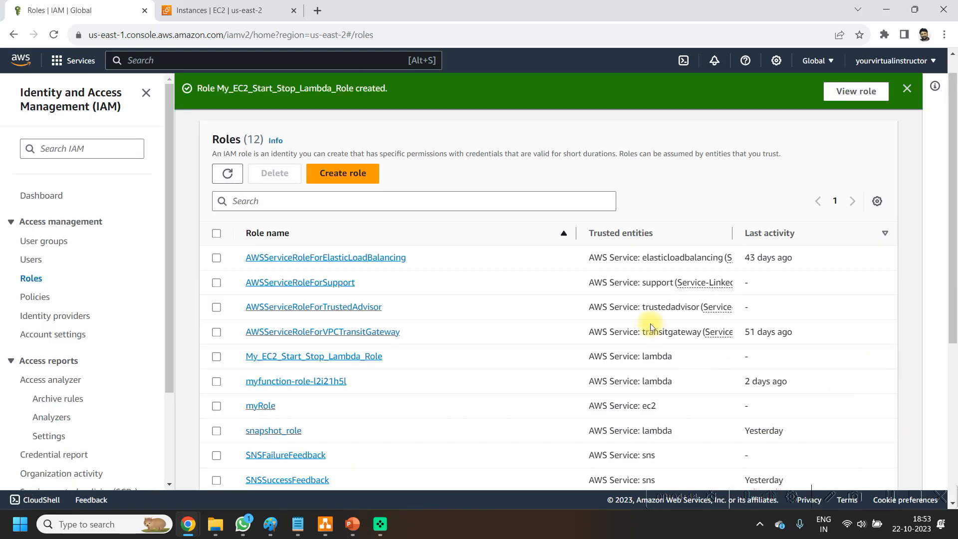
Step: Open the Lambda service from the Compute services and start creating a function
{"action": "left_click", "coordinate": [21, 61]}
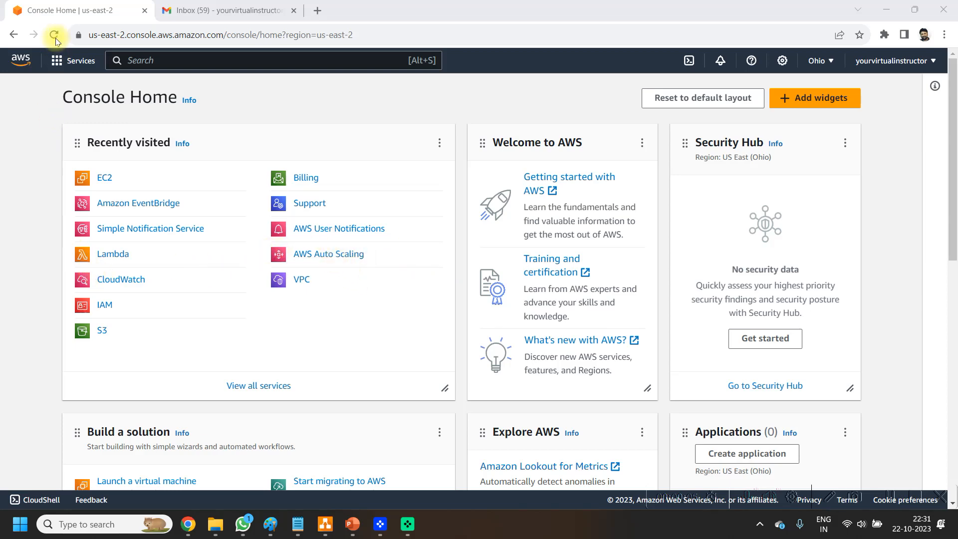
{"action": "left_click", "coordinate": [56, 64]}
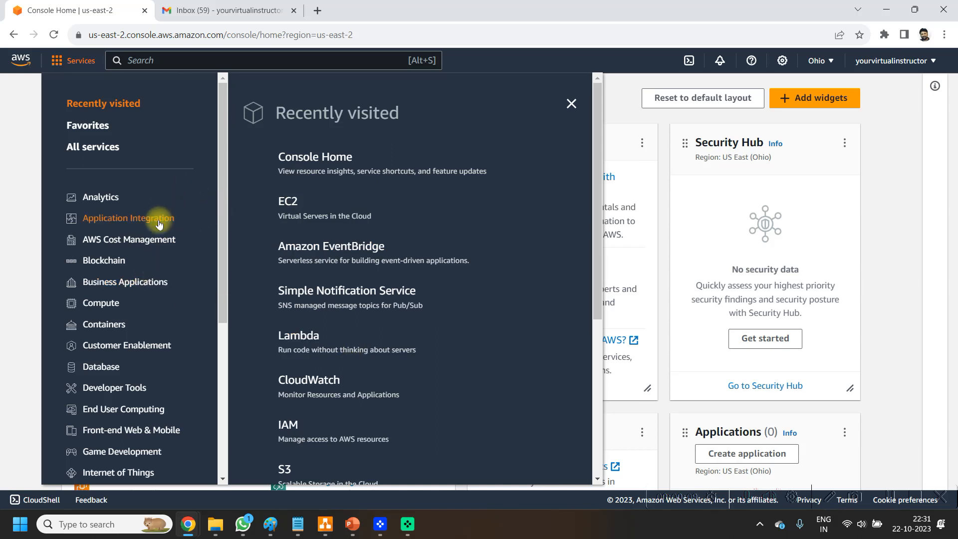
{"action": "left_click", "coordinate": [110, 307]}
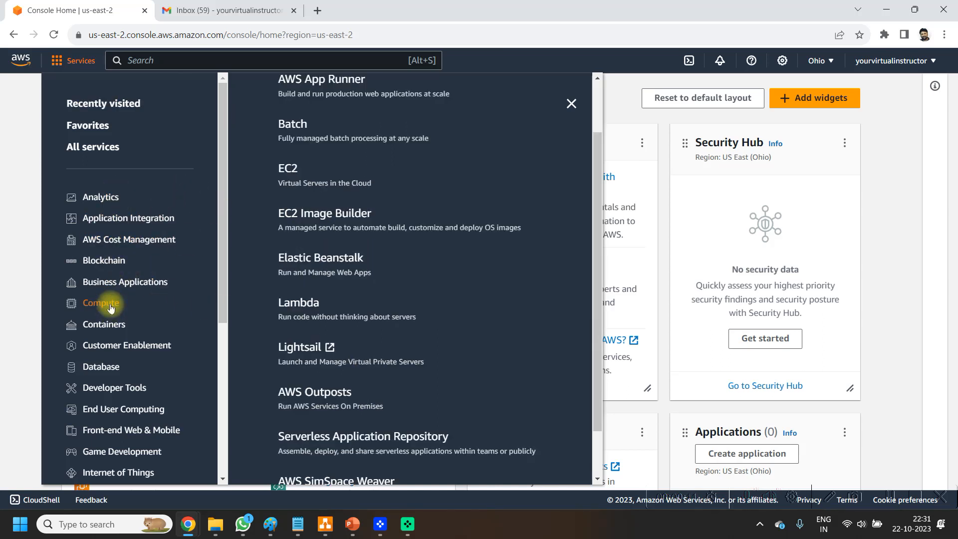
{"action": "left_click", "coordinate": [302, 305]}
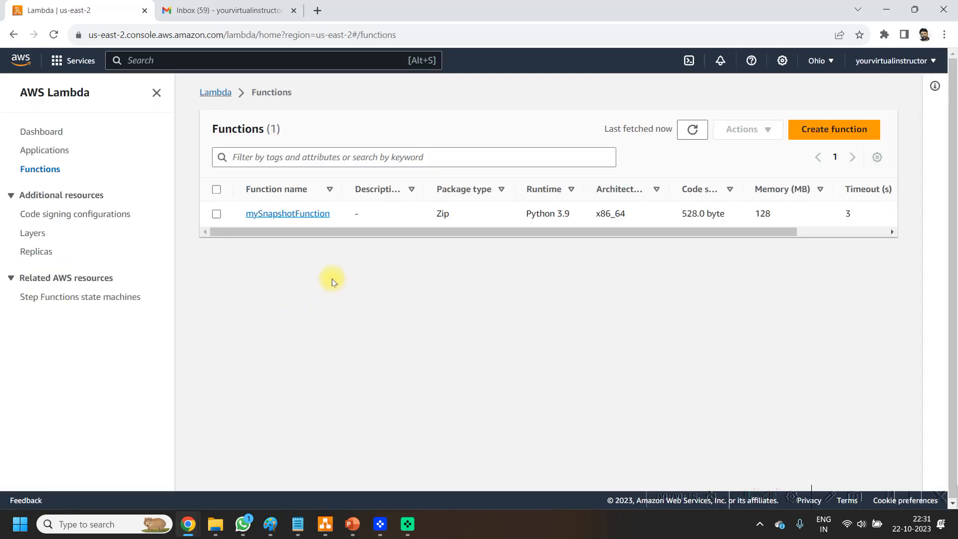
{"action": "left_click", "coordinate": [871, 134]}
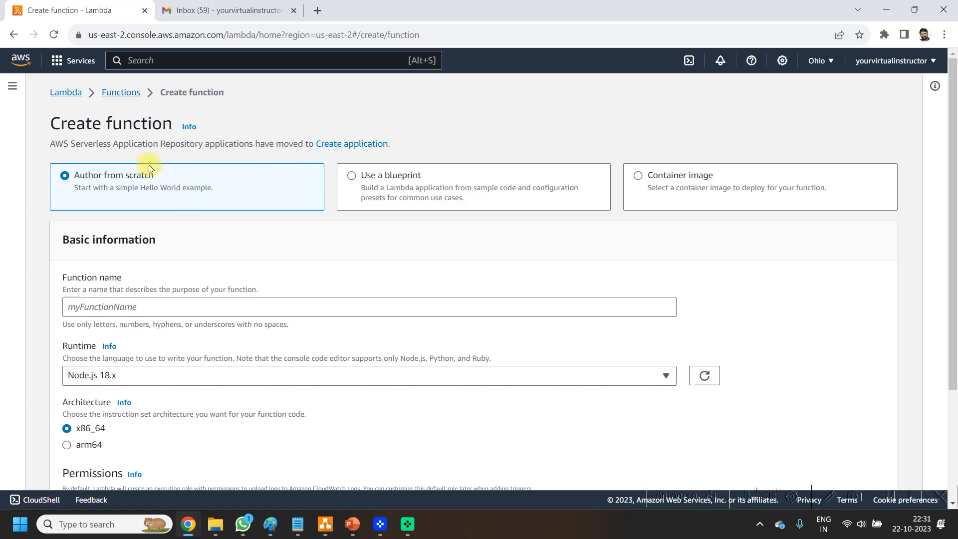
Step: Name the new Lambda function my_ec2_auto_start_stop_function
{"action": "scroll", "coordinate": [274, 271], "scroll_direction": "down", "scroll_amount": 1}
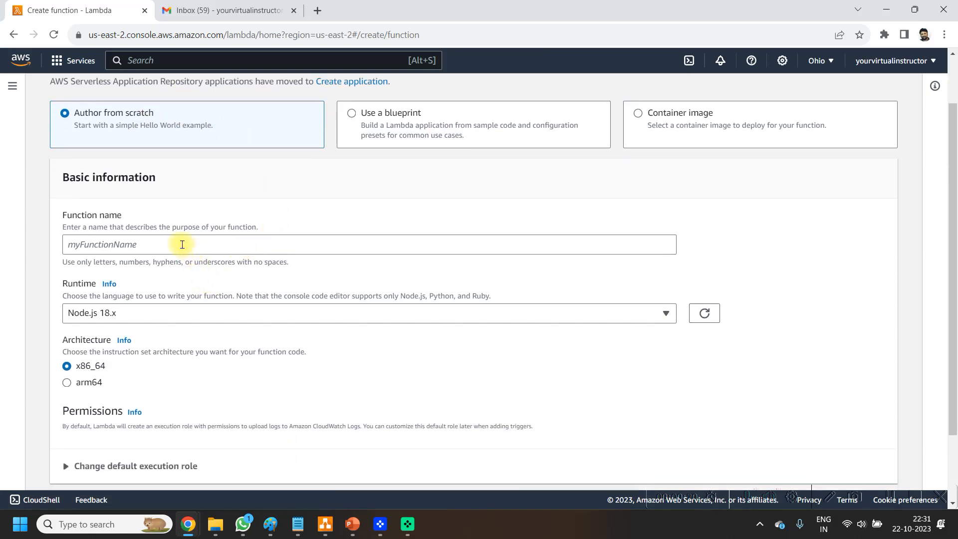
{"action": "left_click", "coordinate": [181, 244]}
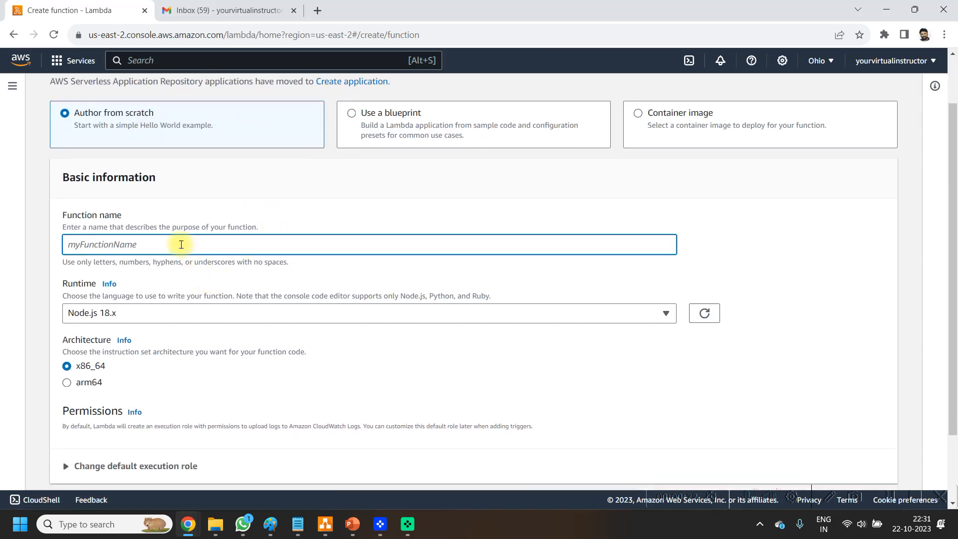
{"action": "type", "text": "my_ec2_auto_start_stop_function"}
Step: Set the Lambda function's runtime to Python 3.9
{"action": "scroll", "coordinate": [181, 244], "scroll_direction": "down", "scroll_amount": 1}
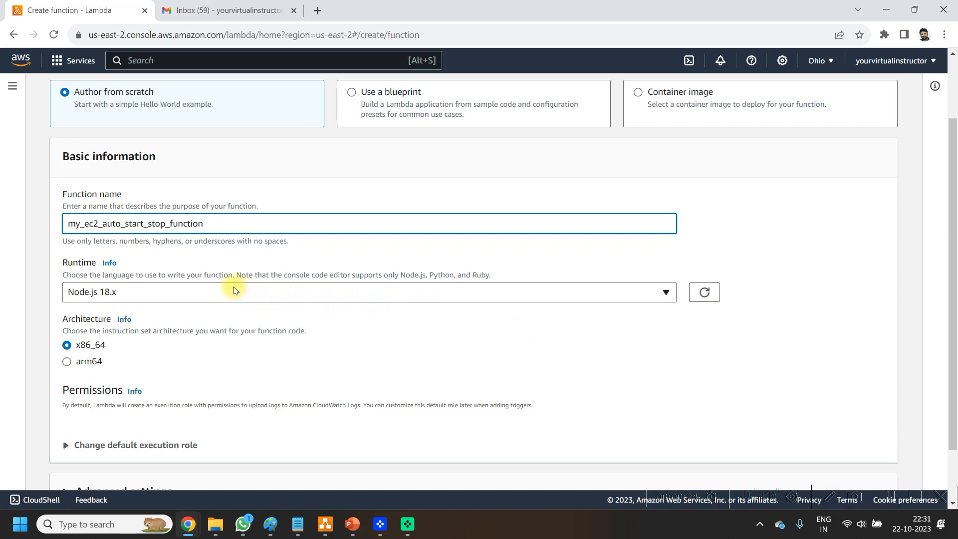
{"action": "left_click", "coordinate": [235, 291]}
{"action": "scroll", "coordinate": [214, 227], "scroll_direction": "down", "scroll_amount": 3}
{"action": "scroll", "coordinate": [156, 251], "scroll_direction": "down", "scroll_amount": 1}
{"action": "left_click", "coordinate": [142, 252]}
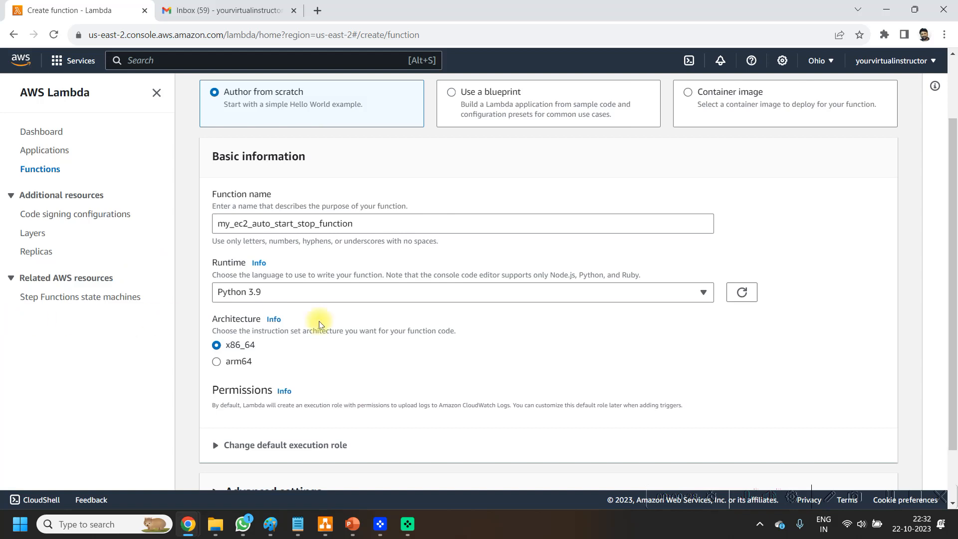
Step: Assign the existing role My_EC2_Start_Stop_Lambda_Role as the execution role and create the function
{"action": "left_click", "coordinate": [156, 94]}
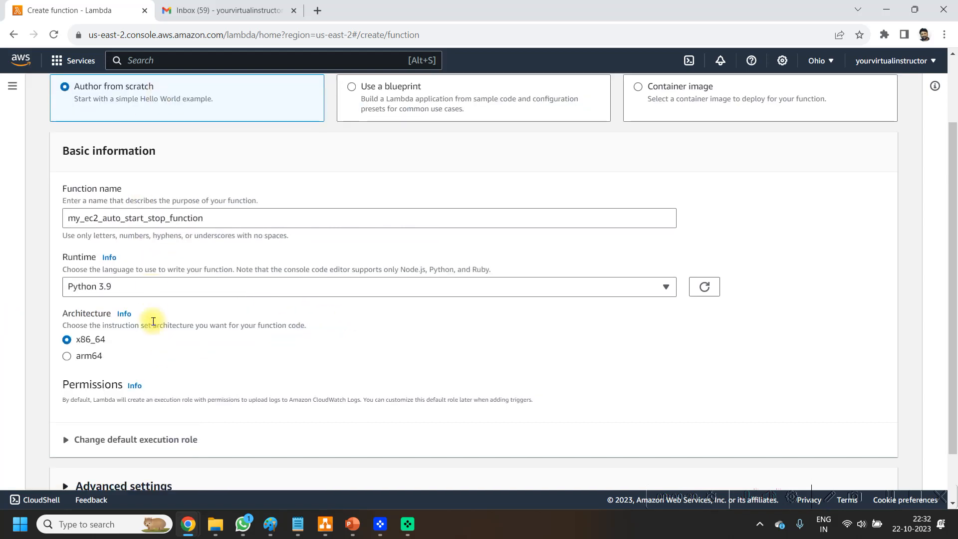
{"action": "scroll", "coordinate": [152, 317], "scroll_direction": "down", "scroll_amount": 1}
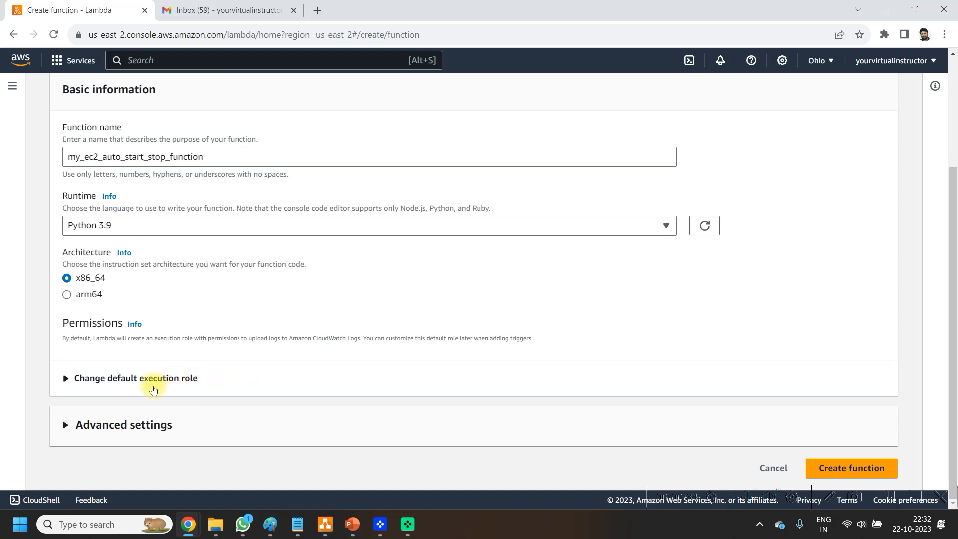
{"action": "left_click", "coordinate": [154, 389]}
{"action": "scroll", "coordinate": [264, 364], "scroll_direction": "down", "scroll_amount": 3}
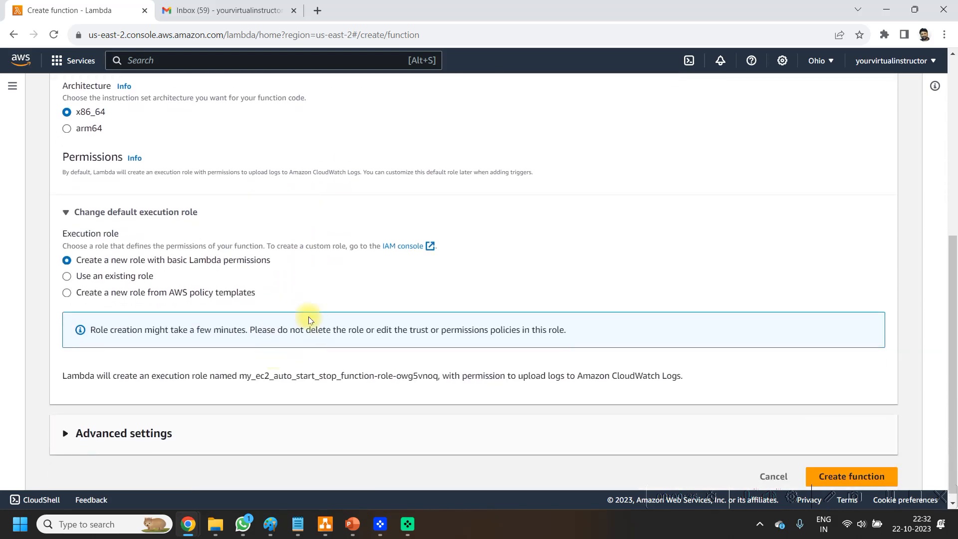
{"action": "left_click", "coordinate": [130, 276]}
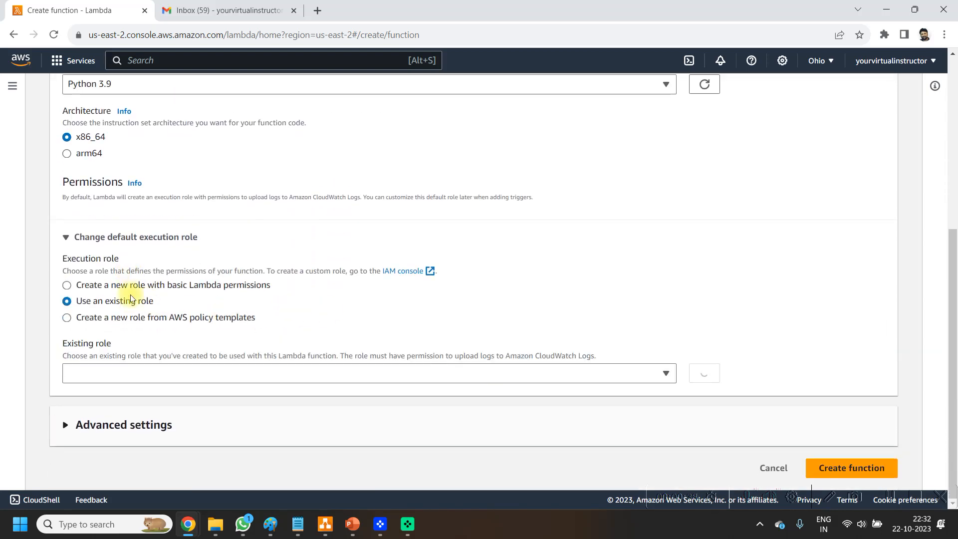
{"action": "left_click", "coordinate": [246, 372]}
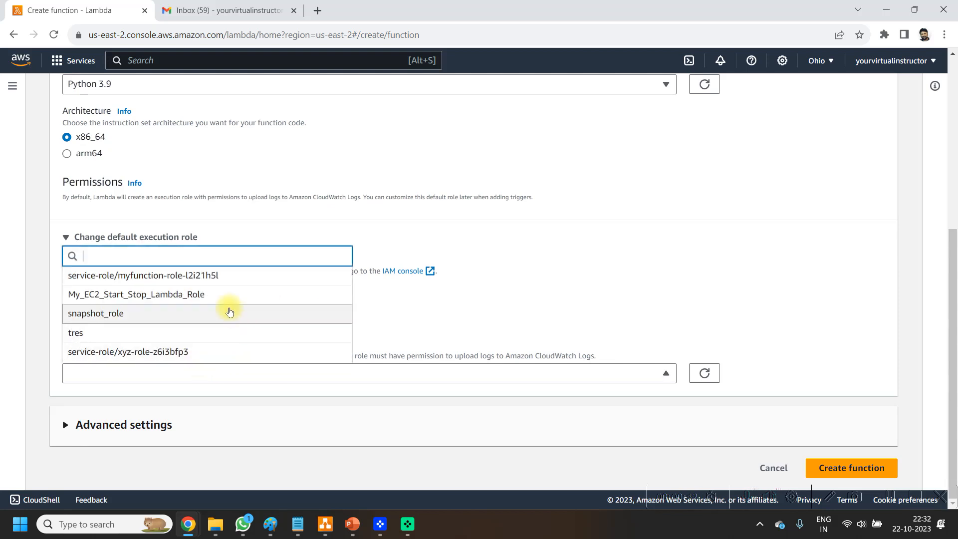
{"action": "left_click", "coordinate": [163, 294]}
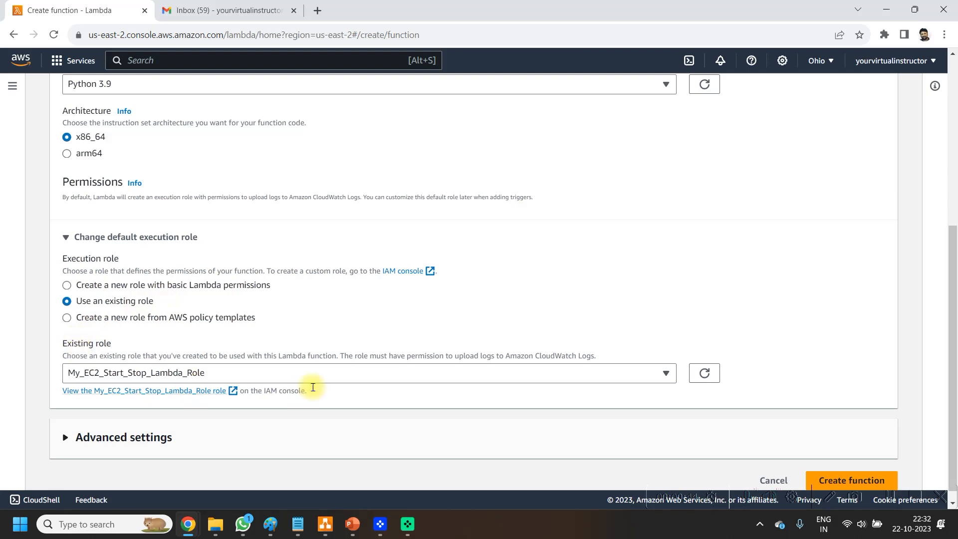
{"action": "scroll", "coordinate": [871, 404], "scroll_direction": "down", "scroll_amount": 1}
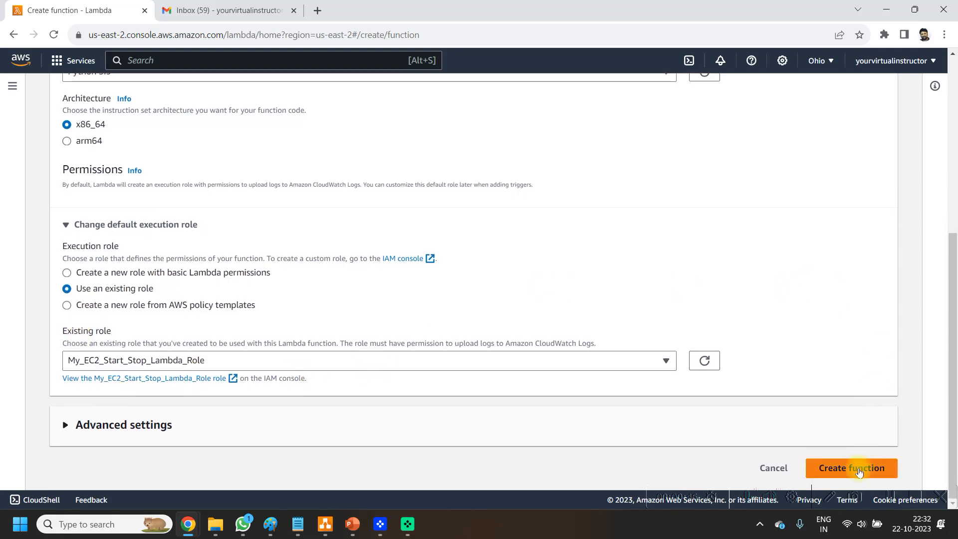
{"action": "left_click", "coordinate": [854, 469]}
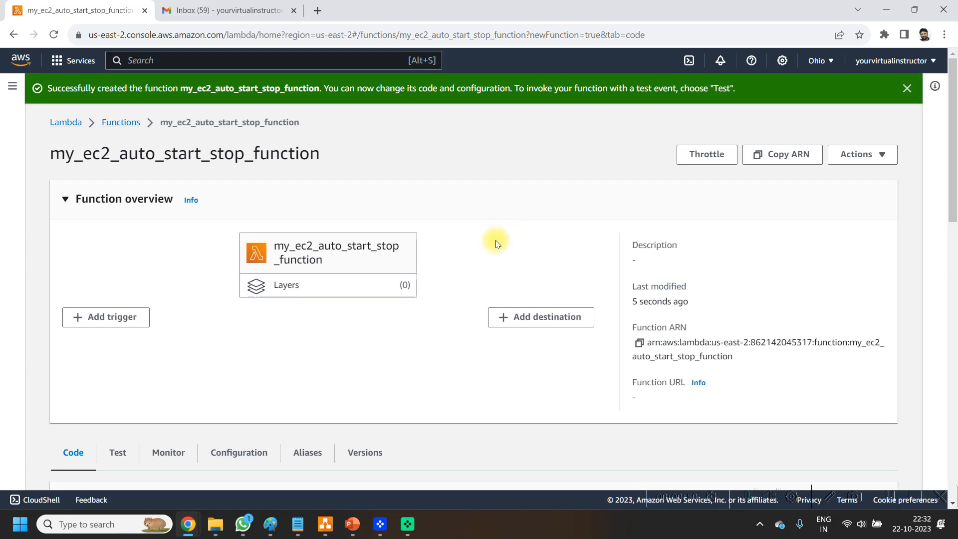
Step: Delete all of the default code in the lambda_function source file
{"action": "scroll", "coordinate": [495, 243], "scroll_direction": "down", "scroll_amount": 6}
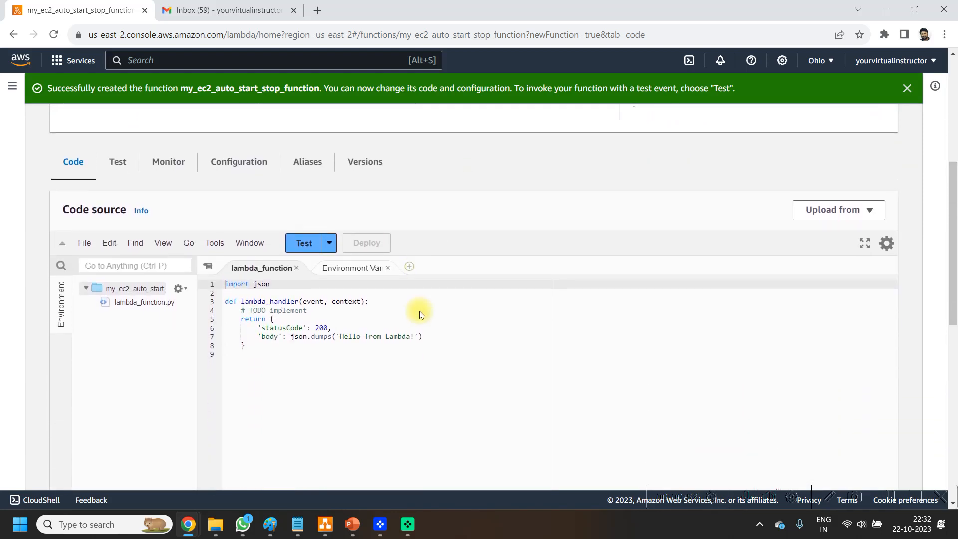
{"action": "left_click", "coordinate": [426, 369]}
{"action": "key", "text": "ctrl+a"}
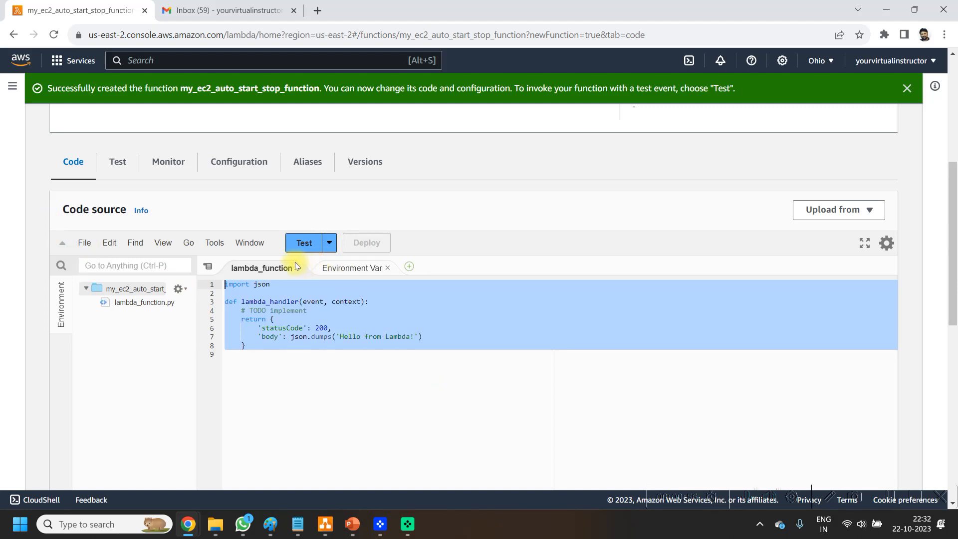
{"action": "key", "text": "BackSpace"}
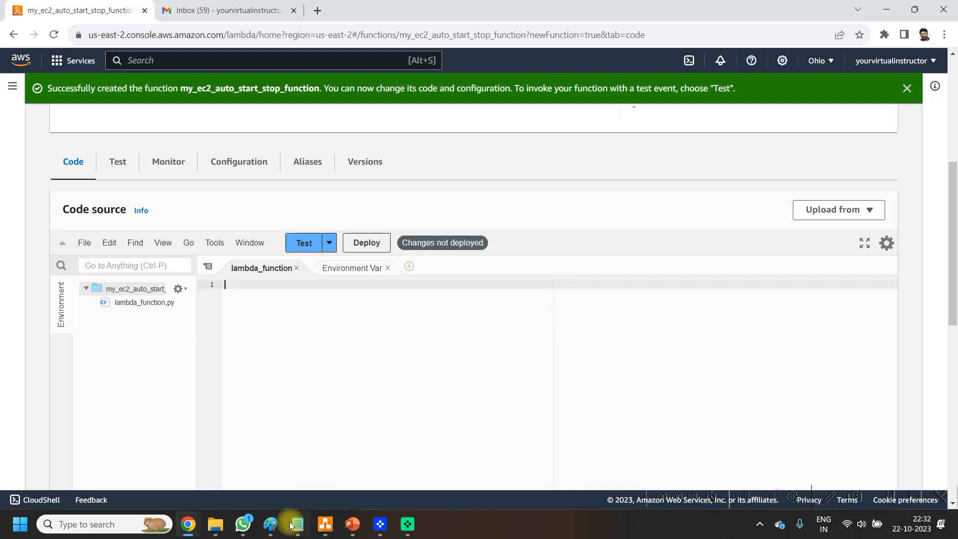
Step: Switch to the Start Stop EC2 Python Script file in Notepad and look over its two code blocks
{"action": "mouse_move", "coordinate": [297, 529]}
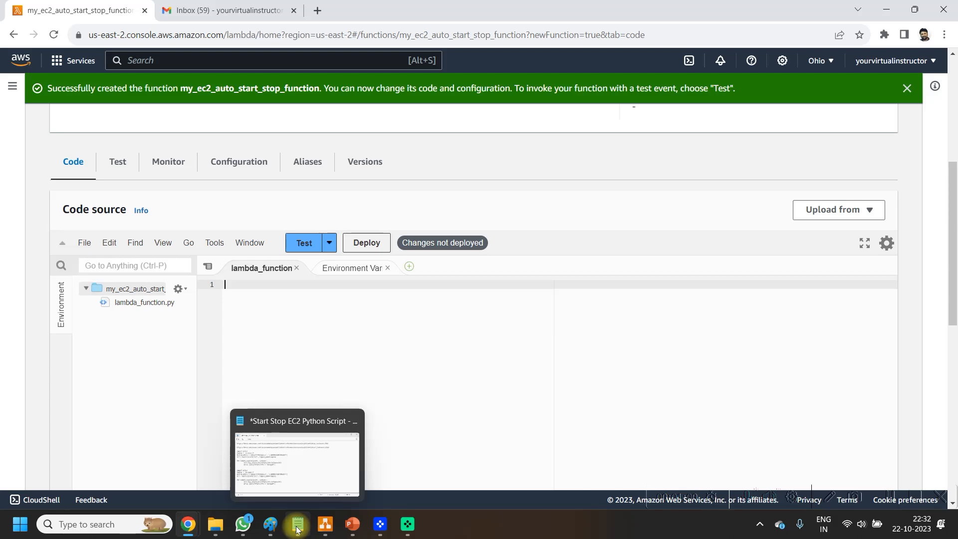
{"action": "left_click", "coordinate": [297, 528]}
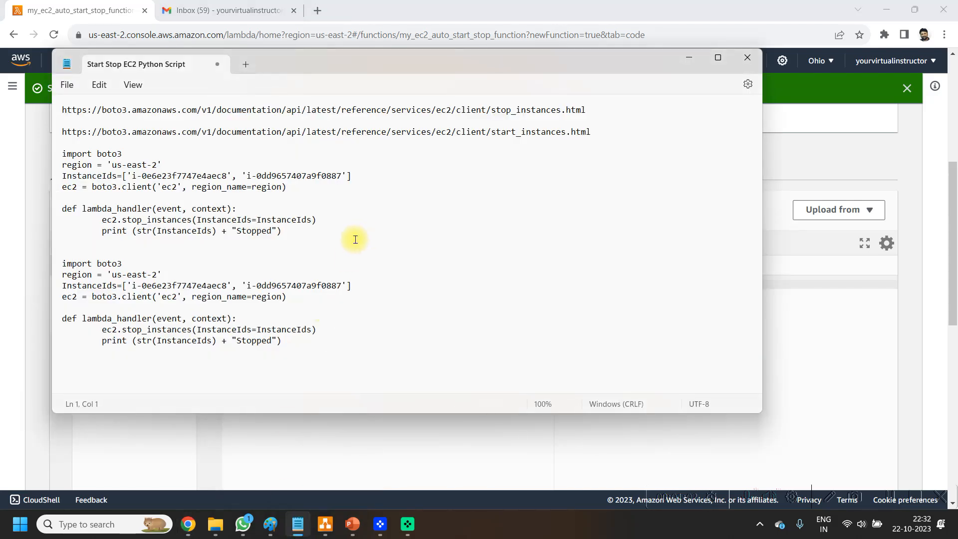
{"action": "left_click_drag", "start_coordinate": [318, 242], "coordinate": [7, 153]}
{"action": "left_click", "coordinate": [327, 236]}
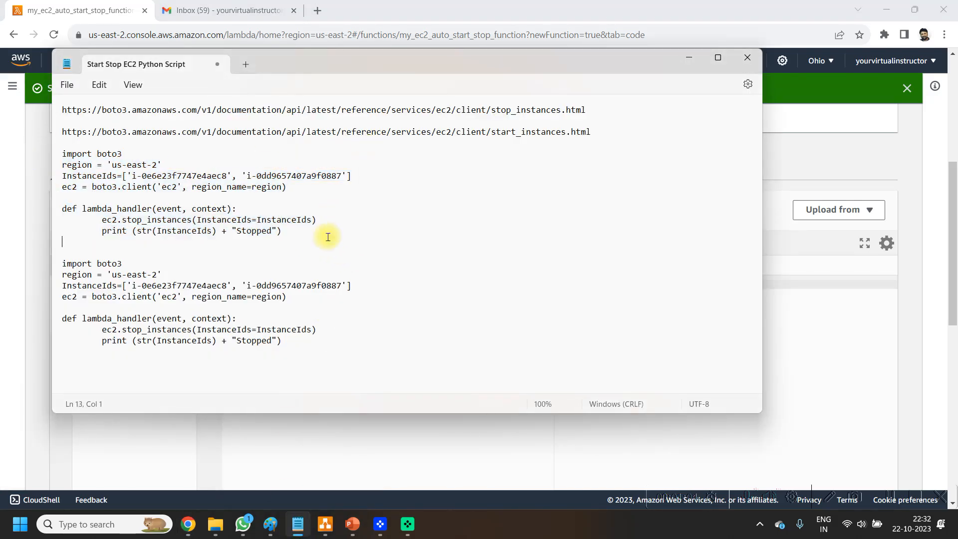
{"action": "left_click_drag", "start_coordinate": [323, 355], "coordinate": [88, 265]}
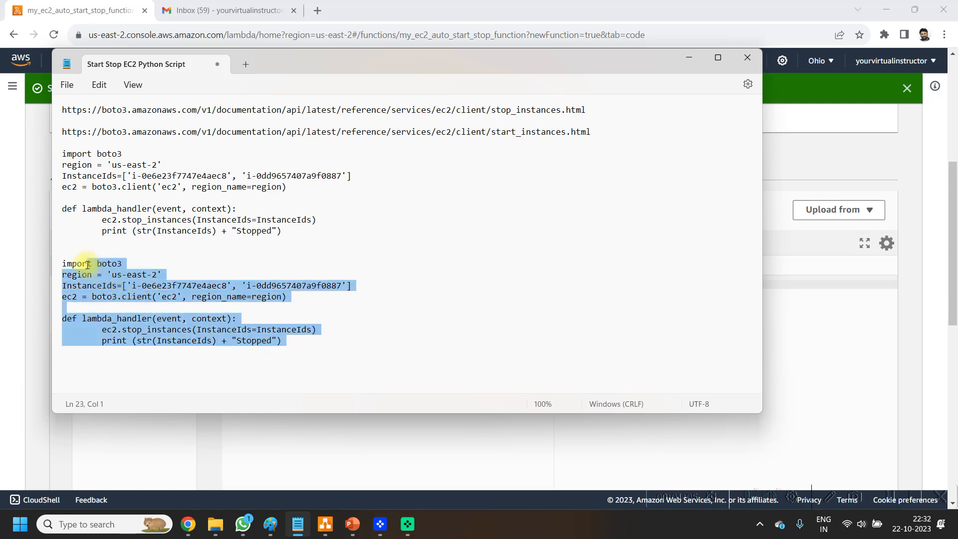
{"action": "left_click", "coordinate": [383, 349]}
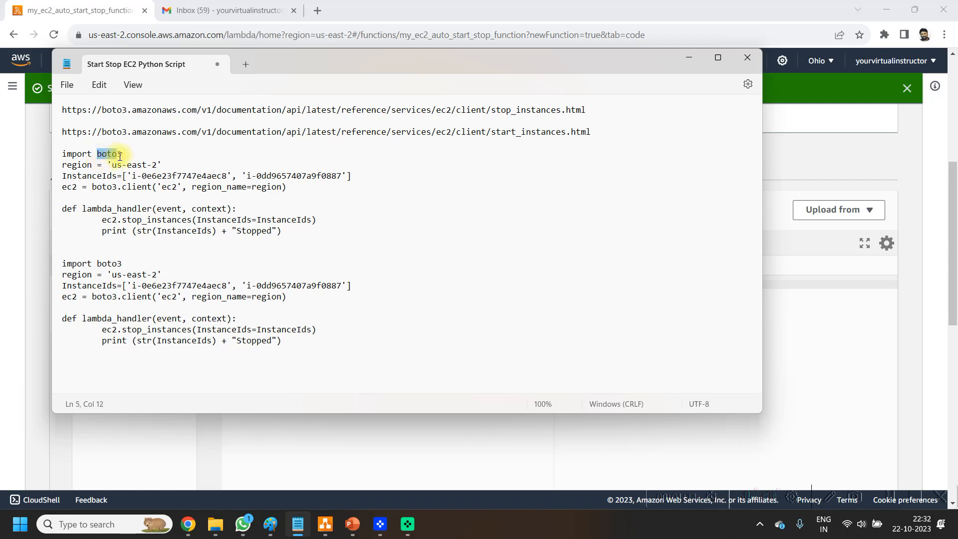
Step: Examine the boto3 import, the region and the InstanceIds list in the first code block
{"action": "left_click_drag", "start_coordinate": [128, 154], "coordinate": [64, 154]}
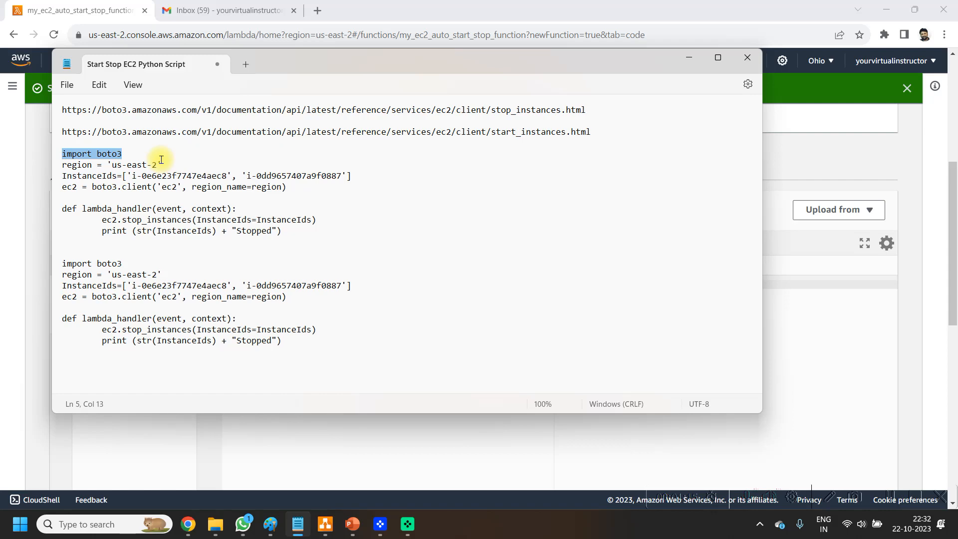
{"action": "left_click_drag", "start_coordinate": [111, 166], "coordinate": [155, 162]}
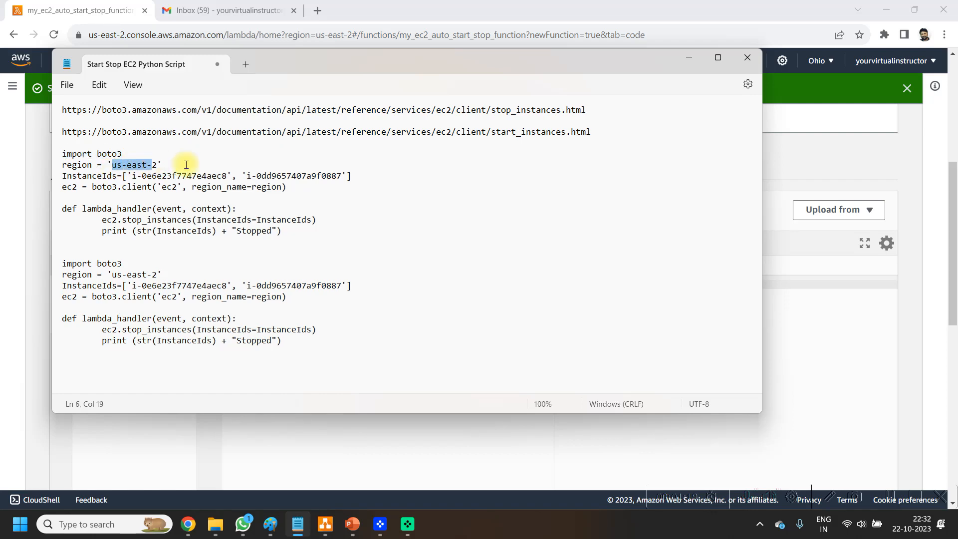
{"action": "left_click_drag", "start_coordinate": [153, 166], "coordinate": [158, 165]}
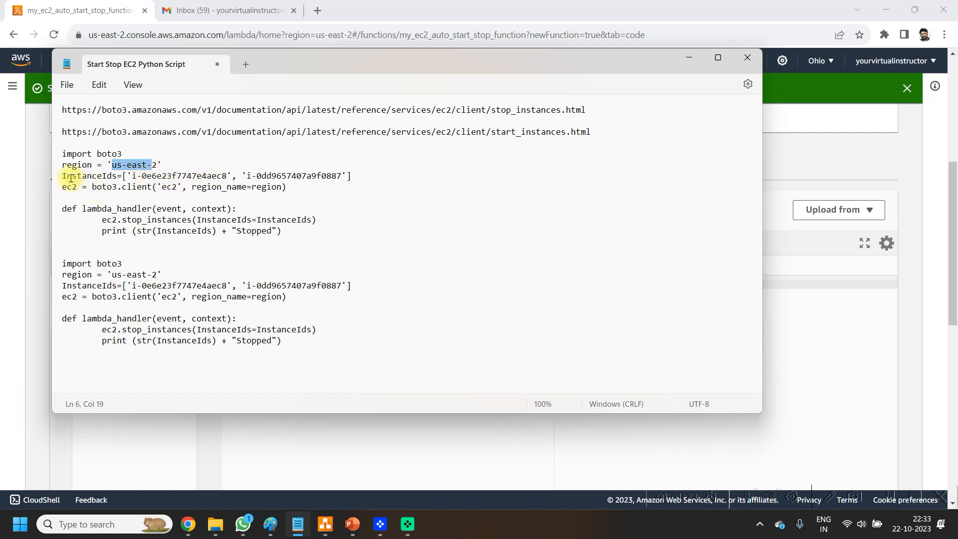
{"action": "left_click_drag", "start_coordinate": [66, 177], "coordinate": [117, 175]}
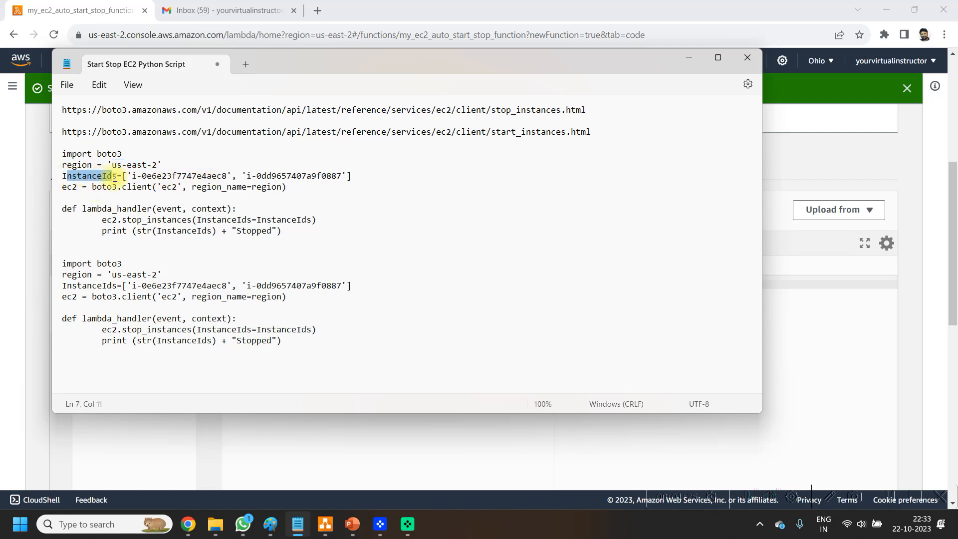
{"action": "left_click", "coordinate": [137, 177]}
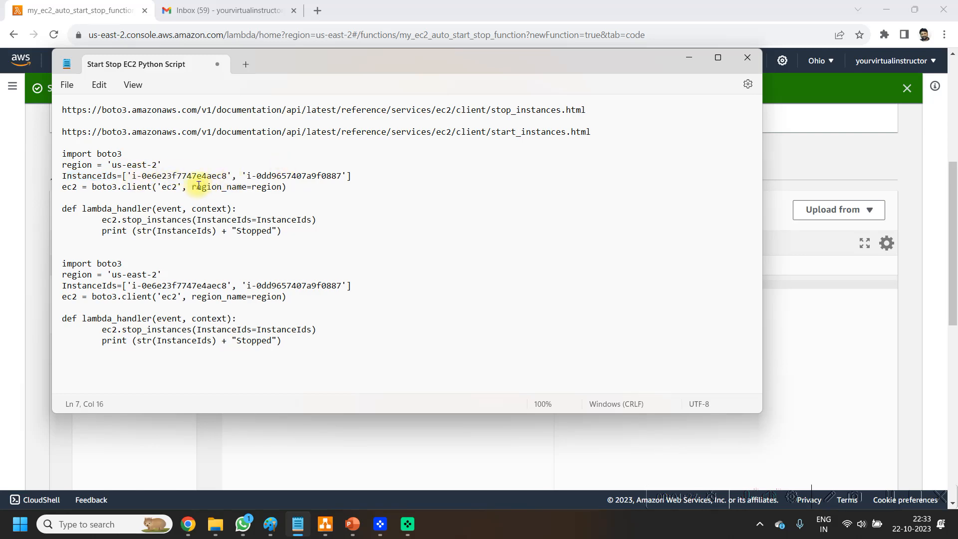
{"action": "left_click", "coordinate": [168, 177]}
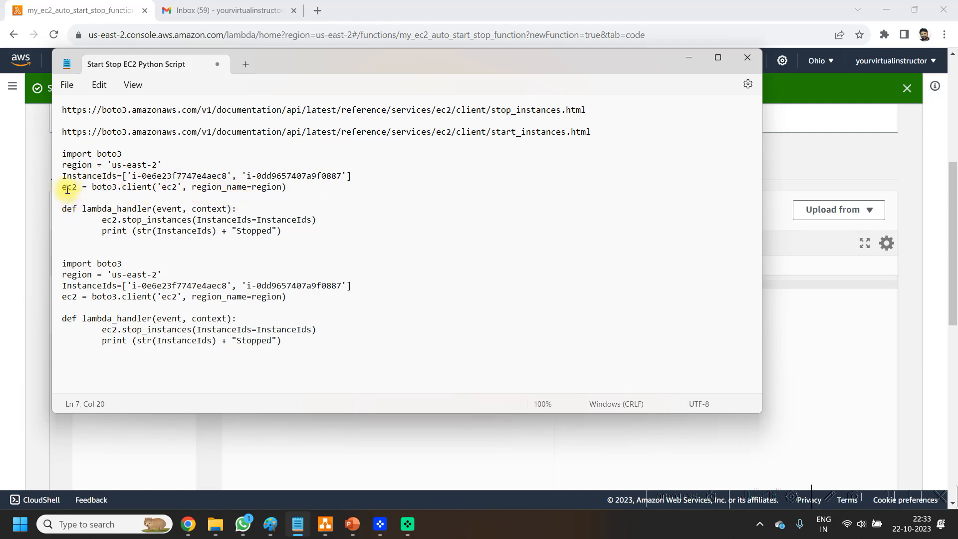
Step: Examine the EC2 client line, the stop_instances call and the print statement in the first code block
{"action": "left_click_drag", "start_coordinate": [69, 188], "coordinate": [167, 197]}
{"action": "left_click", "coordinate": [161, 231]}
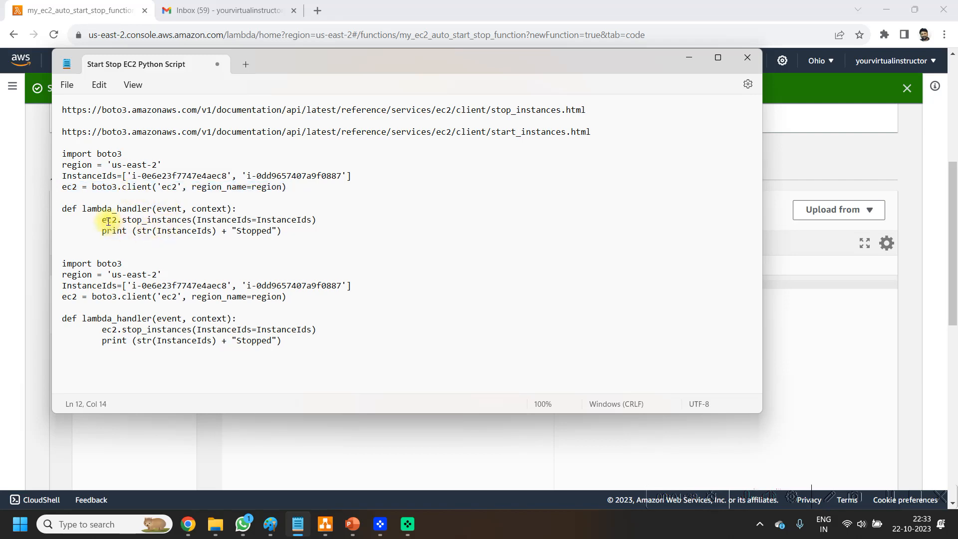
{"action": "left_click_drag", "start_coordinate": [126, 219], "coordinate": [201, 220]}
{"action": "left_click", "coordinate": [191, 231]}
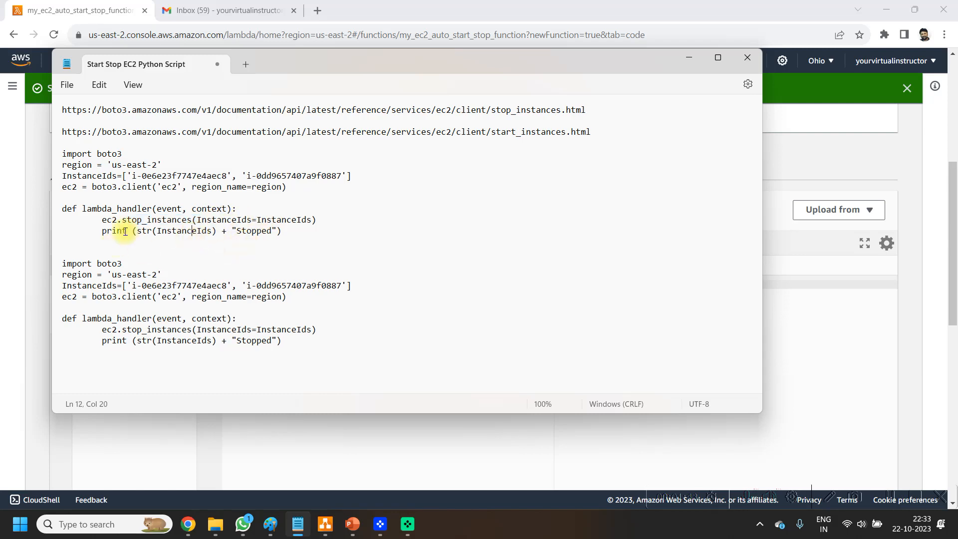
{"action": "left_click_drag", "start_coordinate": [102, 230], "coordinate": [222, 235]}
{"action": "left_click", "coordinate": [182, 237]}
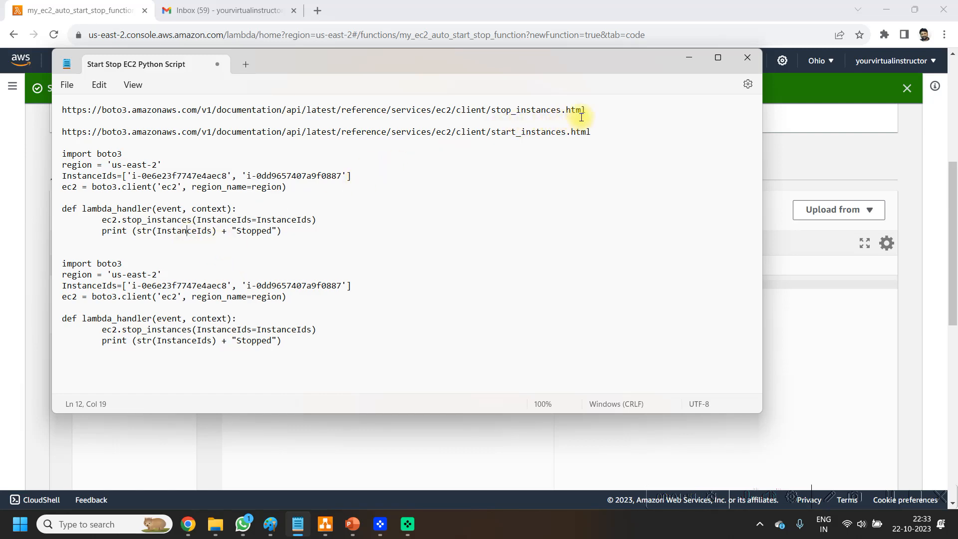
Step: Open the Boto3 stop_instances documentation linked in the script file in Chrome and review its request syntax, parameters, response and example
{"action": "left_click_drag", "start_coordinate": [599, 111], "coordinate": [90, 90]}
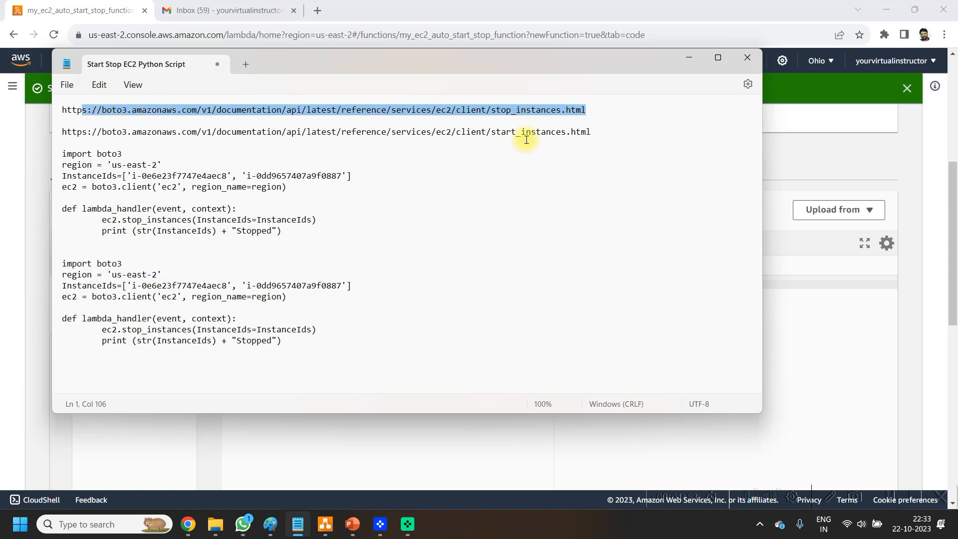
{"action": "left_click", "coordinate": [891, 497]}
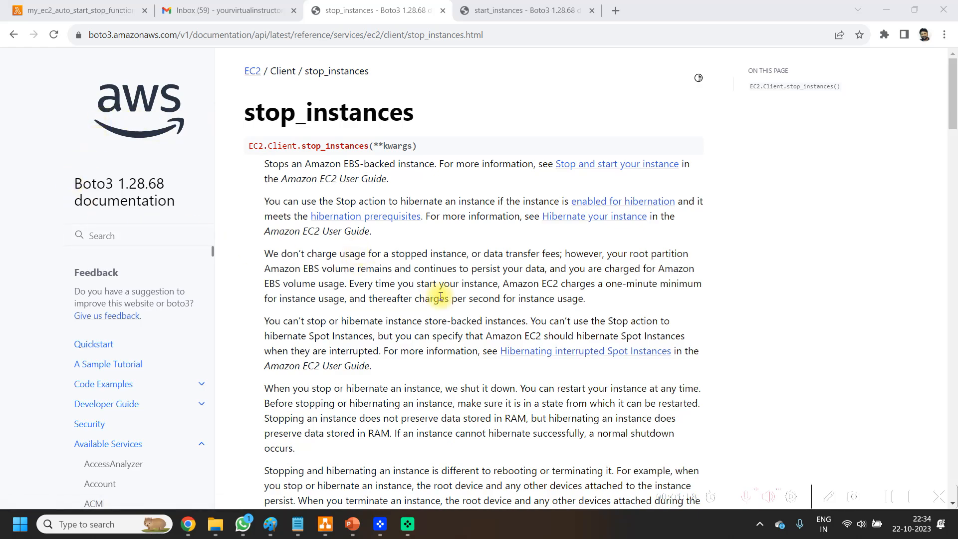
{"action": "scroll", "coordinate": [441, 296], "scroll_direction": "down", "scroll_amount": 7}
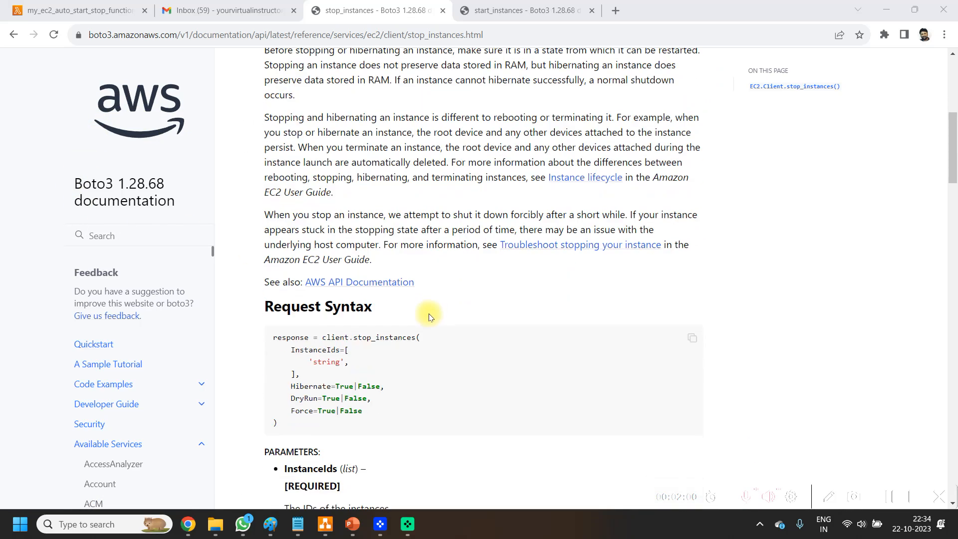
{"action": "scroll", "coordinate": [427, 306], "scroll_direction": "down", "scroll_amount": 6}
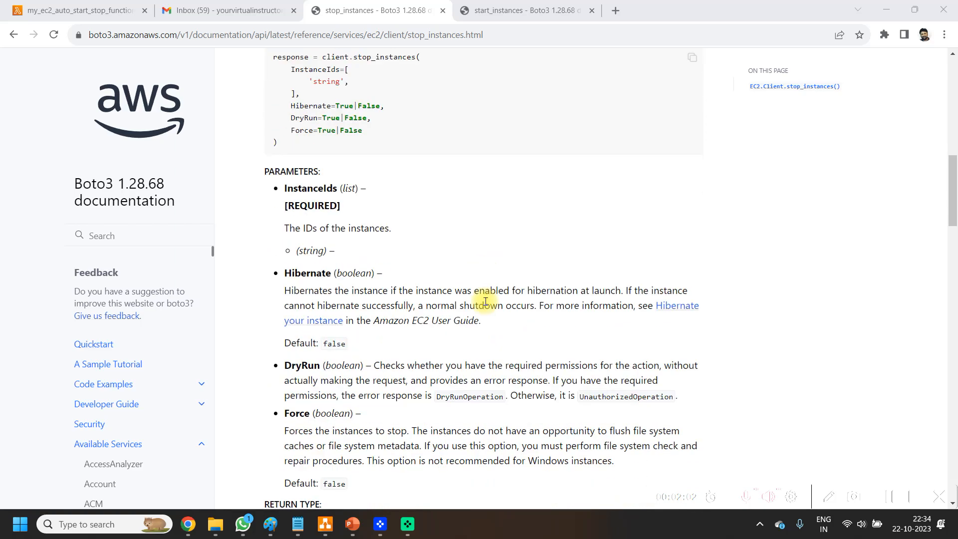
{"action": "scroll", "coordinate": [460, 295], "scroll_direction": "down", "scroll_amount": 8}
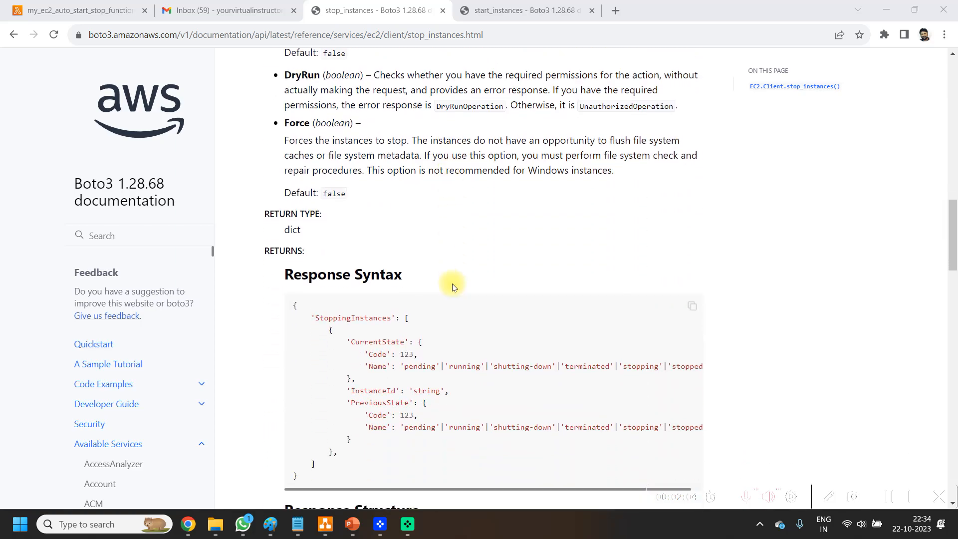
{"action": "scroll", "coordinate": [517, 286], "scroll_direction": "down", "scroll_amount": 10}
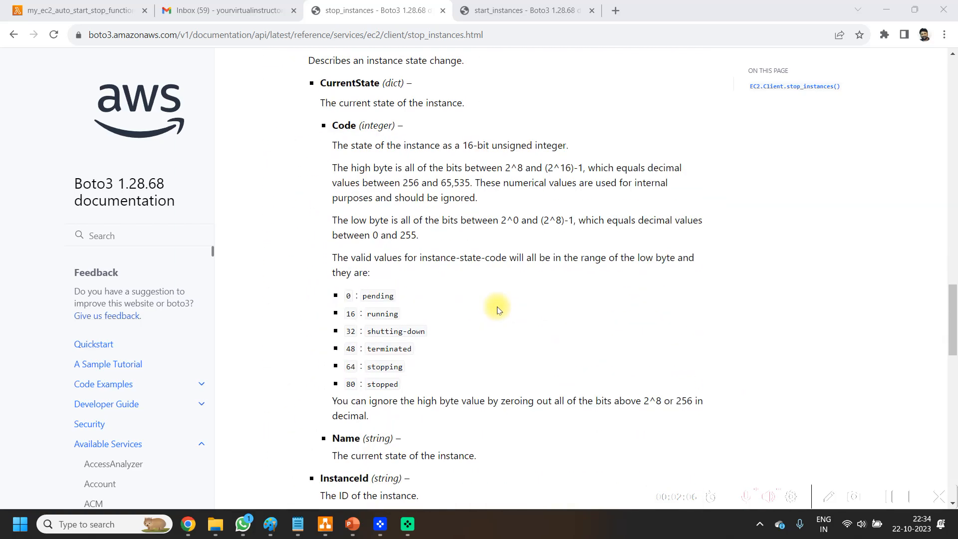
{"action": "scroll", "coordinate": [502, 319], "scroll_direction": "down", "scroll_amount": 15}
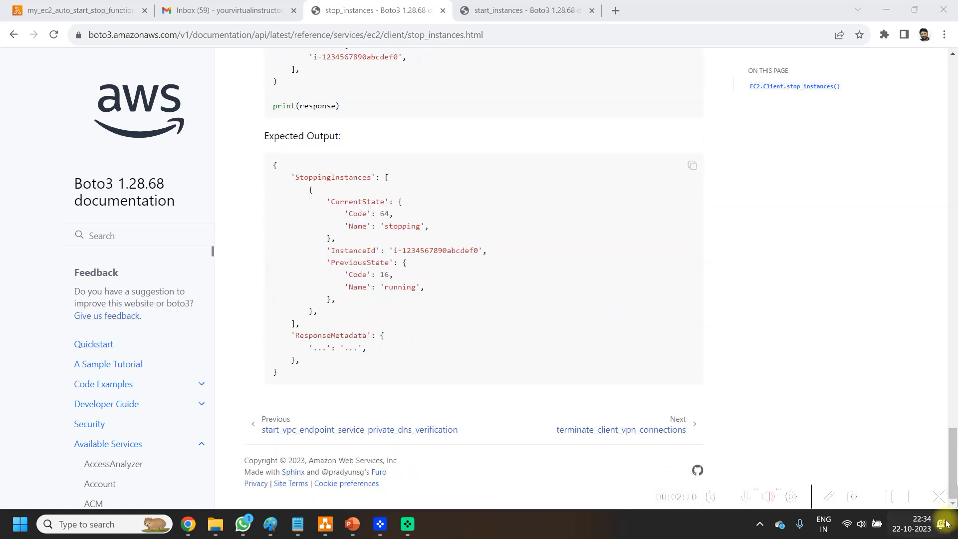
{"action": "left_click", "coordinate": [954, 181]}
{"action": "left_click", "coordinate": [954, 181]}
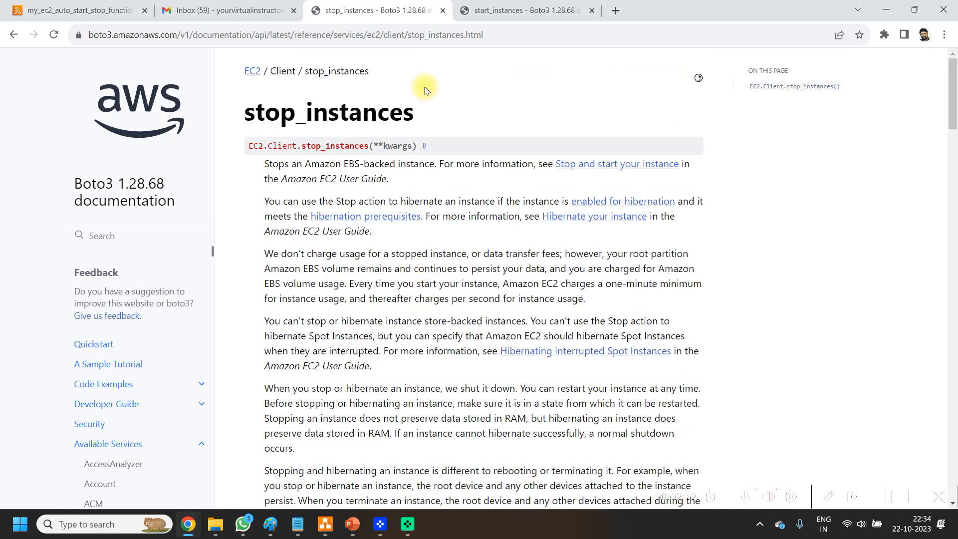
Step: Copy the ec2.stop_instances call name from the first code block in Notepad and search Google for it in a new Chrome tab
{"action": "left_click", "coordinate": [299, 528]}
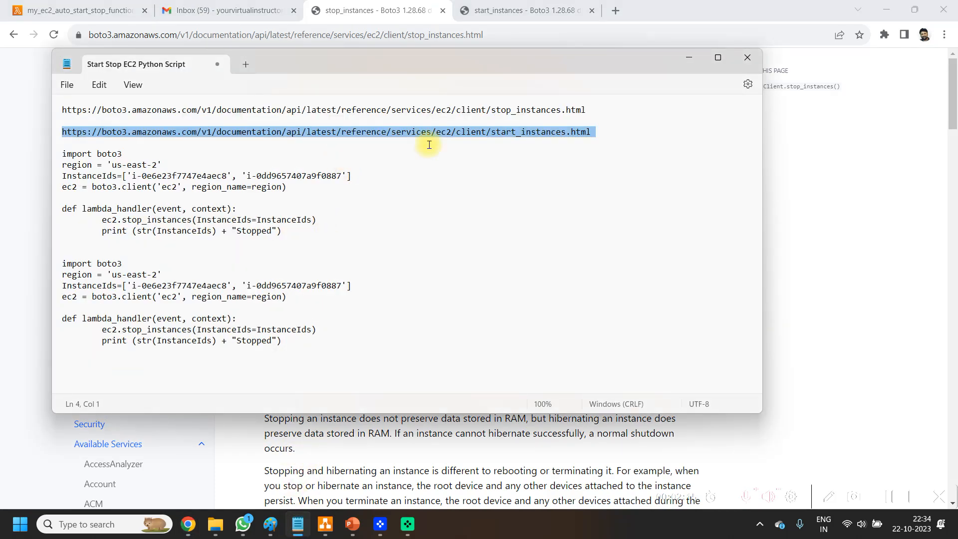
{"action": "left_click", "coordinate": [317, 220]}
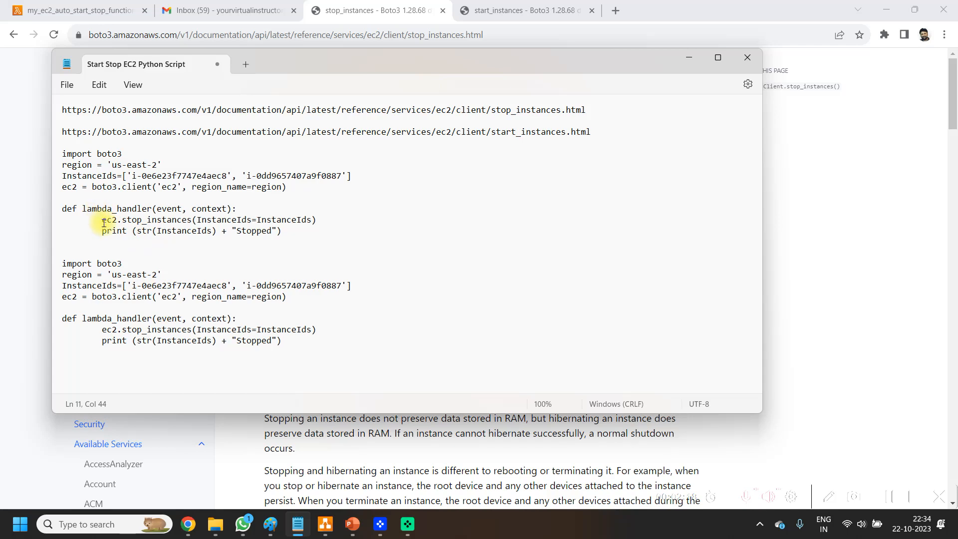
{"action": "left_click_drag", "start_coordinate": [103, 223], "coordinate": [184, 222]}
{"action": "key", "text": "ctrl+c"}
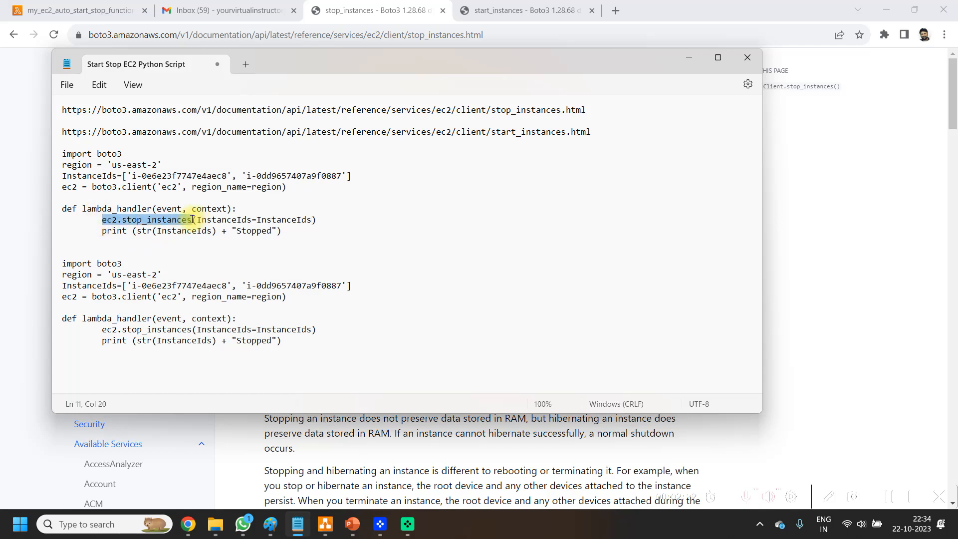
{"action": "left_click", "coordinate": [615, 11]}
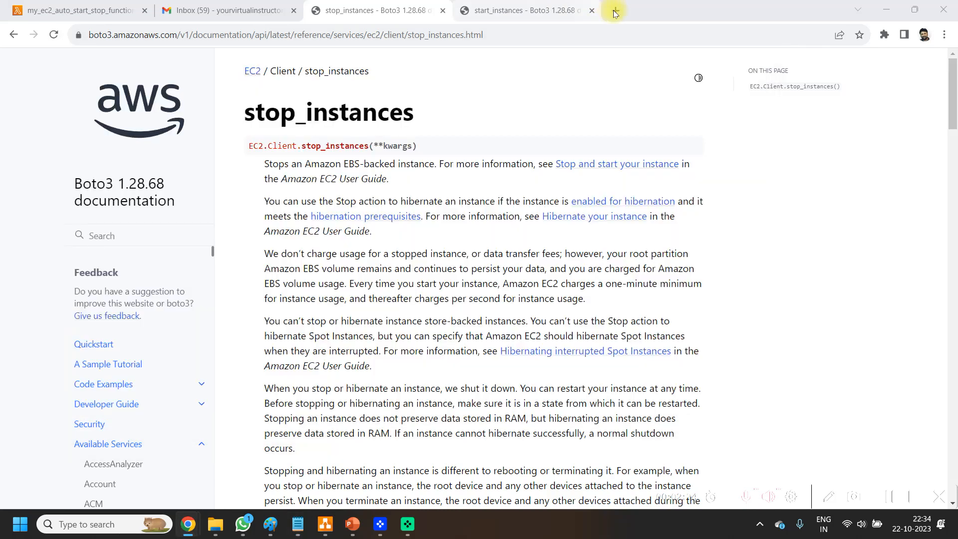
{"action": "left_click", "coordinate": [615, 11]}
{"action": "key", "text": "ctrl+v"}
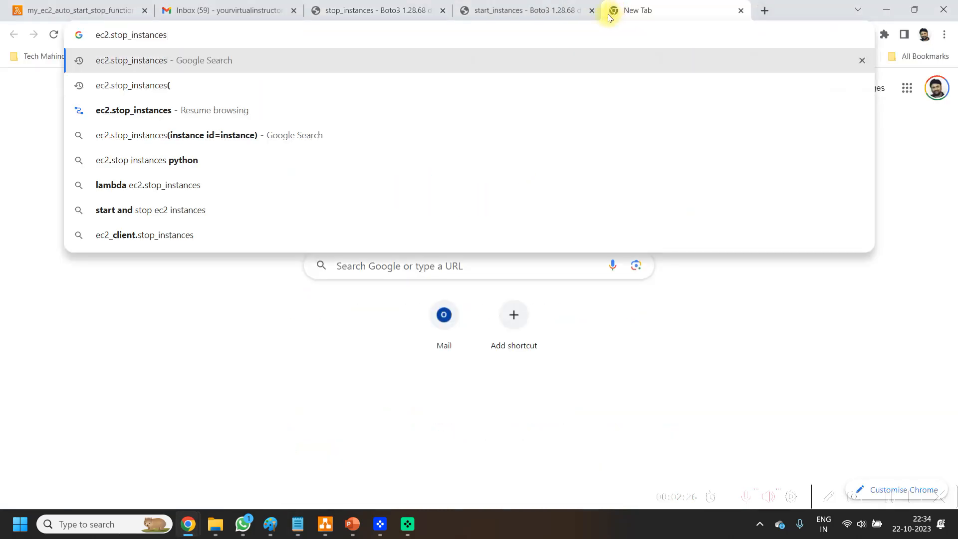
{"action": "key", "text": "Return"}
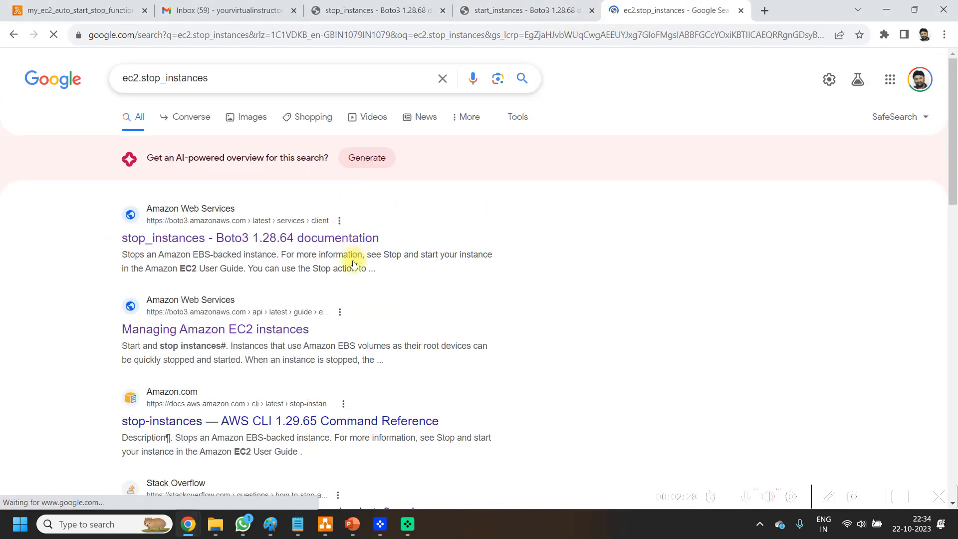
Step: Open the Boto3 stop_instances documentation from the search results and review its method heading, parameters and response structure
{"action": "left_click", "coordinate": [324, 244]}
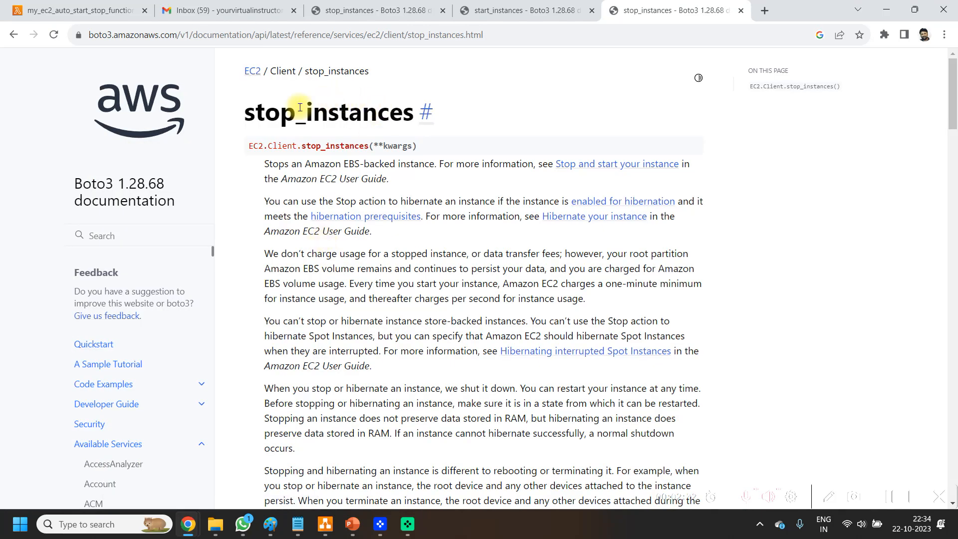
{"action": "mouse_move", "coordinate": [250, 111]}
{"action": "left_mouse_down"}
{"action": "mouse_move", "coordinate": [267, 124]}
{"action": "mouse_move", "coordinate": [377, 146]}
{"action": "left_mouse_up"}
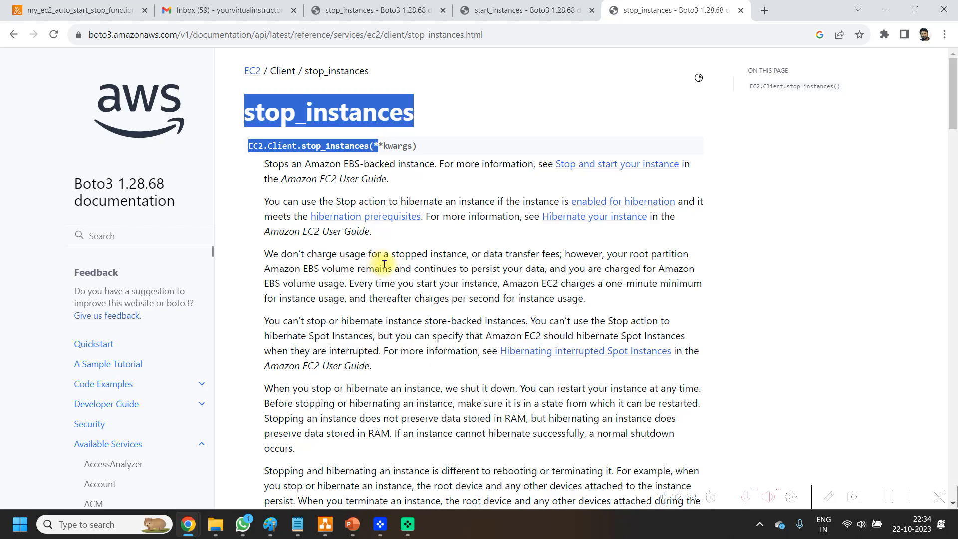
{"action": "scroll", "coordinate": [434, 261], "scroll_direction": "down", "scroll_amount": 15}
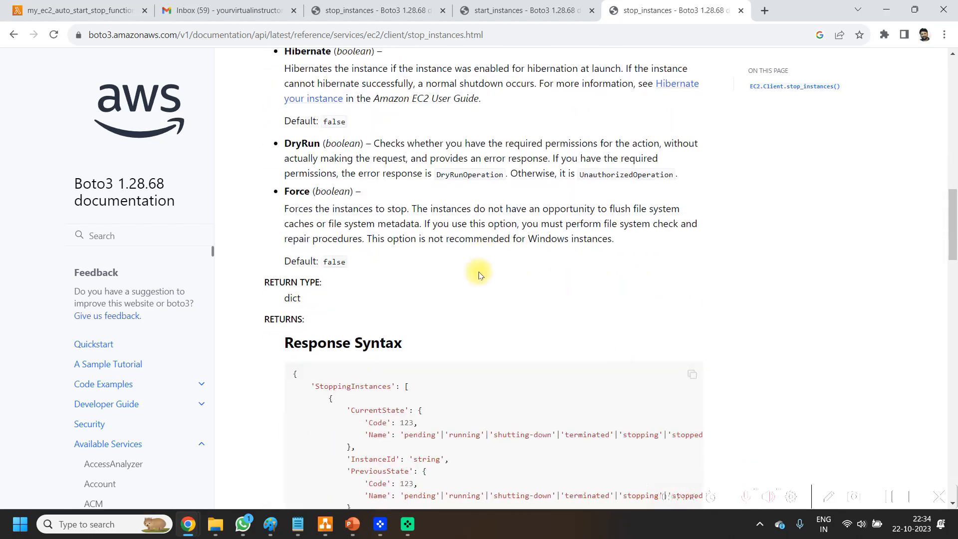
{"action": "scroll", "coordinate": [479, 268], "scroll_direction": "down", "scroll_amount": 8}
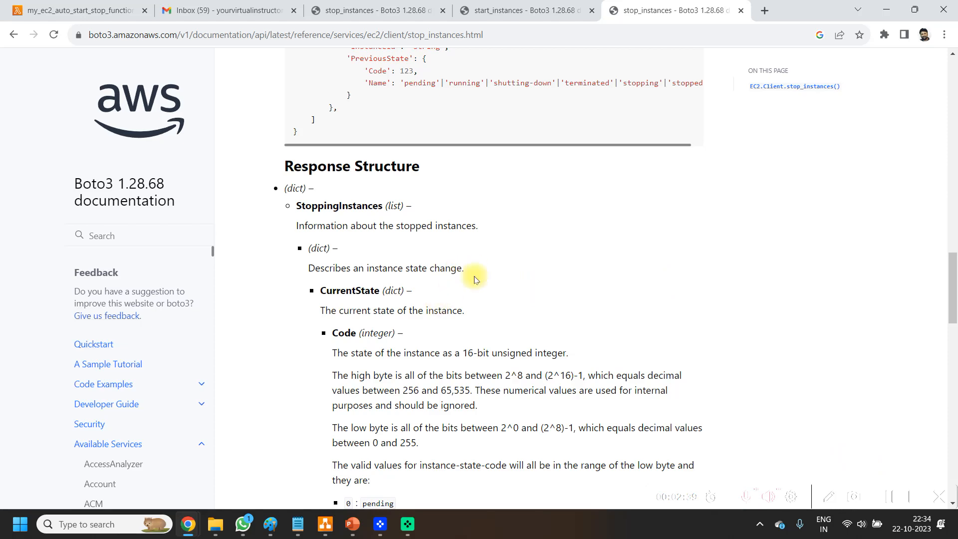
Step: Copy the first code block, with the stop_instances handler, from the Notepad script into the empty lambda_function editor in Chrome
{"action": "left_click", "coordinate": [297, 523]}
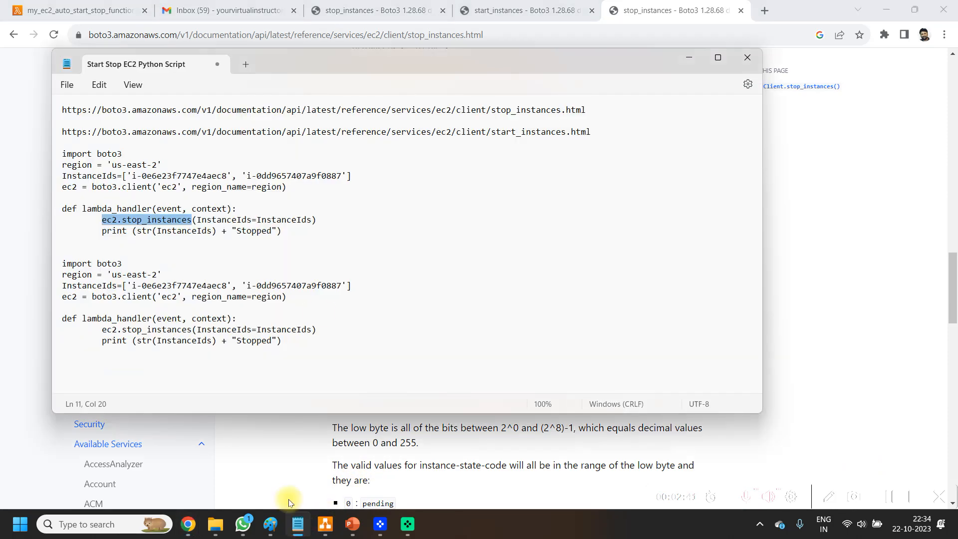
{"action": "left_click", "coordinate": [302, 260]}
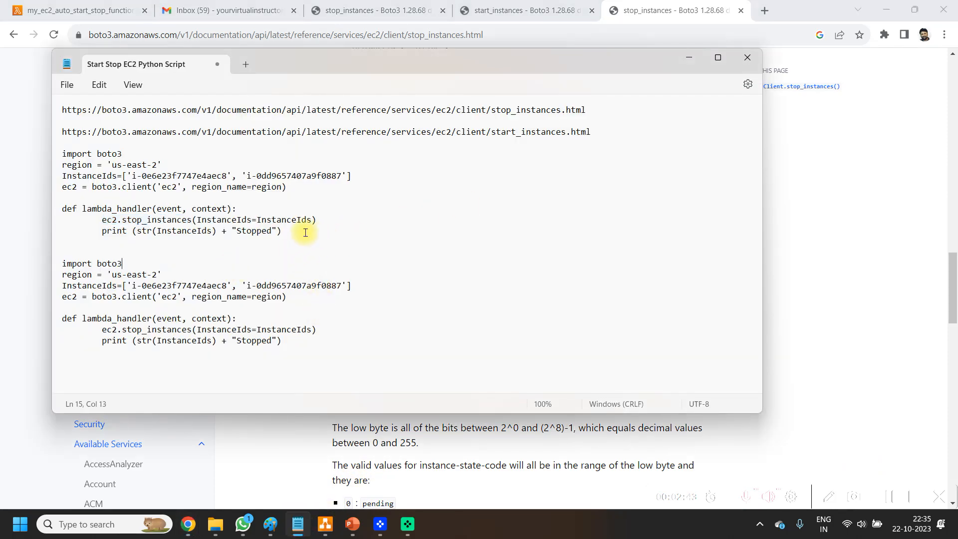
{"action": "left_click_drag", "start_coordinate": [283, 231], "coordinate": [63, 154]}
{"action": "key", "text": "ctrl+c"}
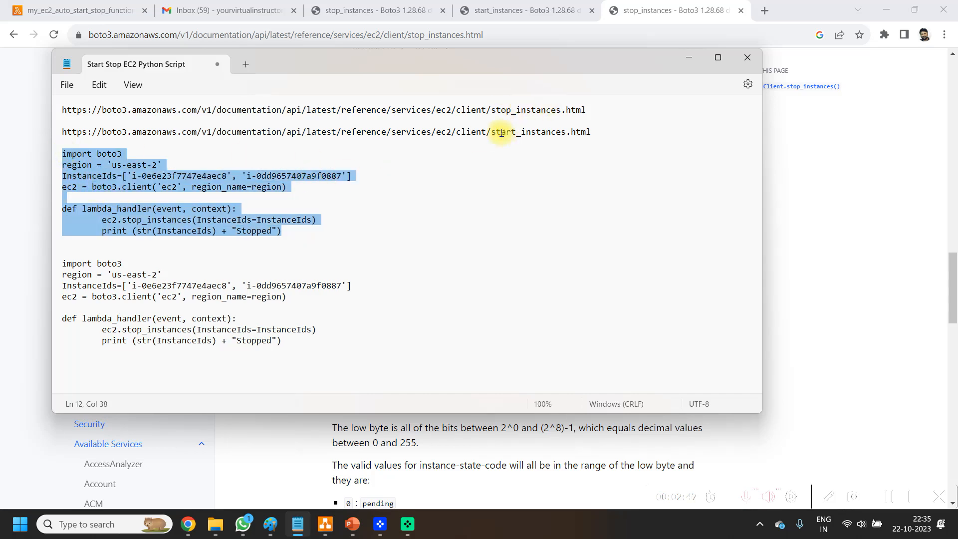
{"action": "left_click", "coordinate": [49, 3]}
{"action": "key", "text": "ctrl+1"}
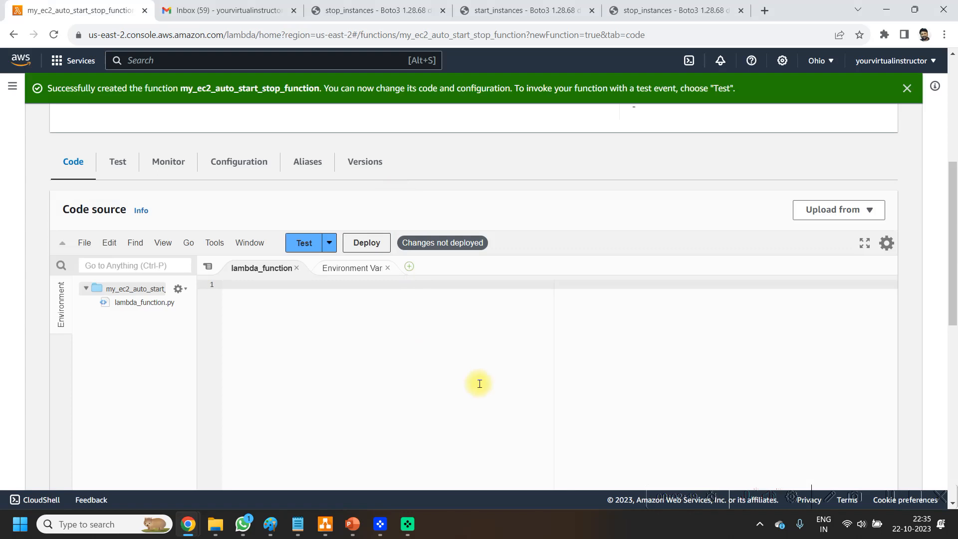
{"action": "key", "text": "ctrl+v"}
Step: Close the start_instances and duplicate stop_instances documentation tabs and deploy the Lambda function's code
{"action": "left_click", "coordinate": [592, 10]}
{"action": "left_click", "coordinate": [592, 11]}
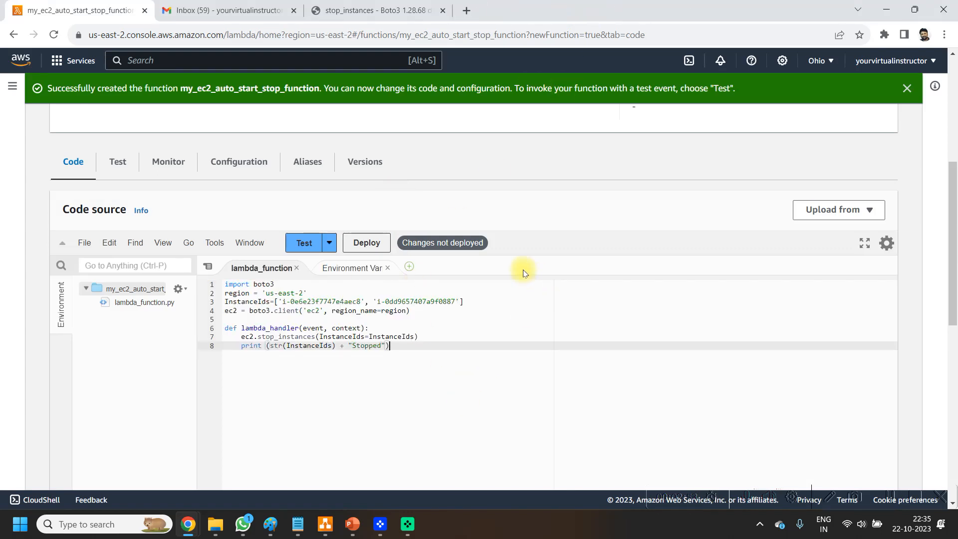
{"action": "scroll", "coordinate": [432, 297], "scroll_direction": "down", "scroll_amount": 5}
{"action": "scroll", "coordinate": [474, 344], "scroll_direction": "up", "scroll_amount": 5}
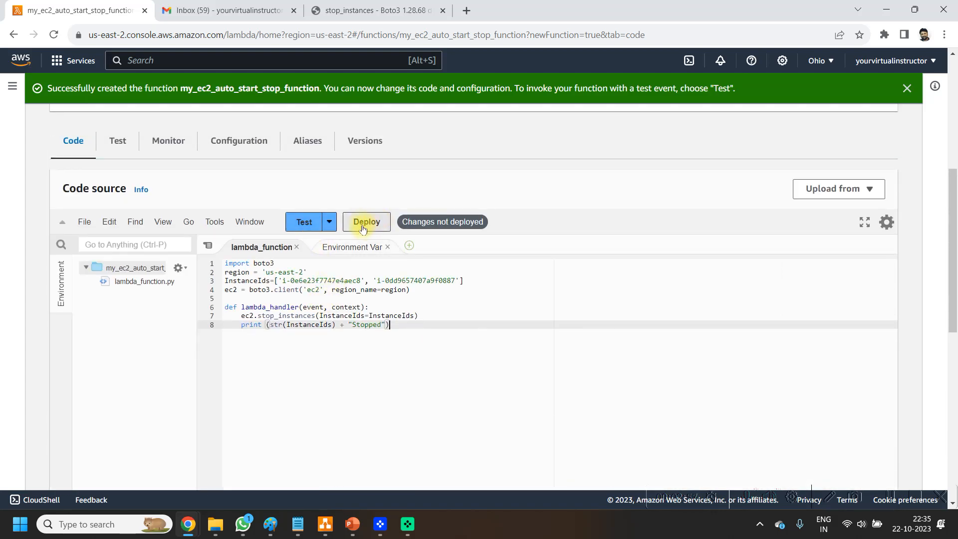
{"action": "left_click", "coordinate": [362, 221]}
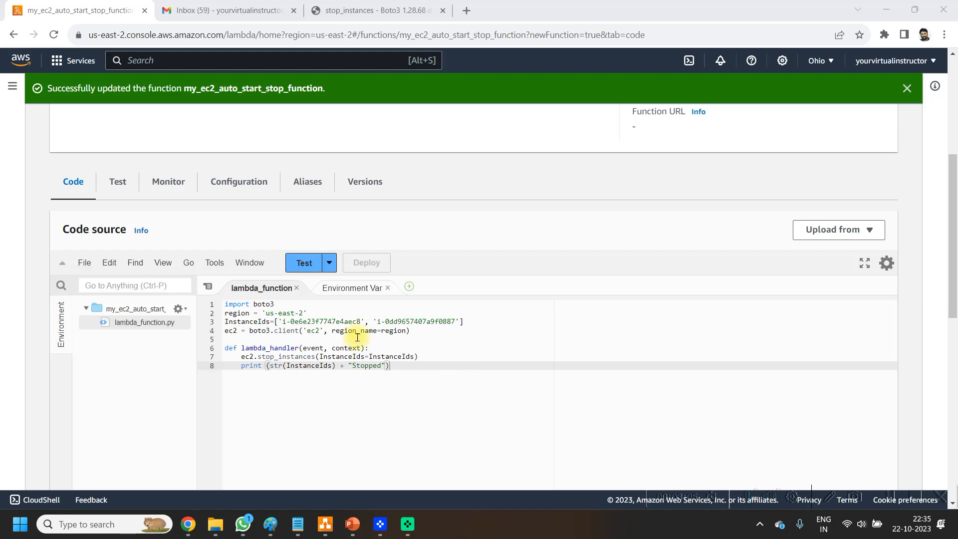
Step: Create and save a private test event named MyTest using the hello-world template
{"action": "left_click", "coordinate": [294, 264]}
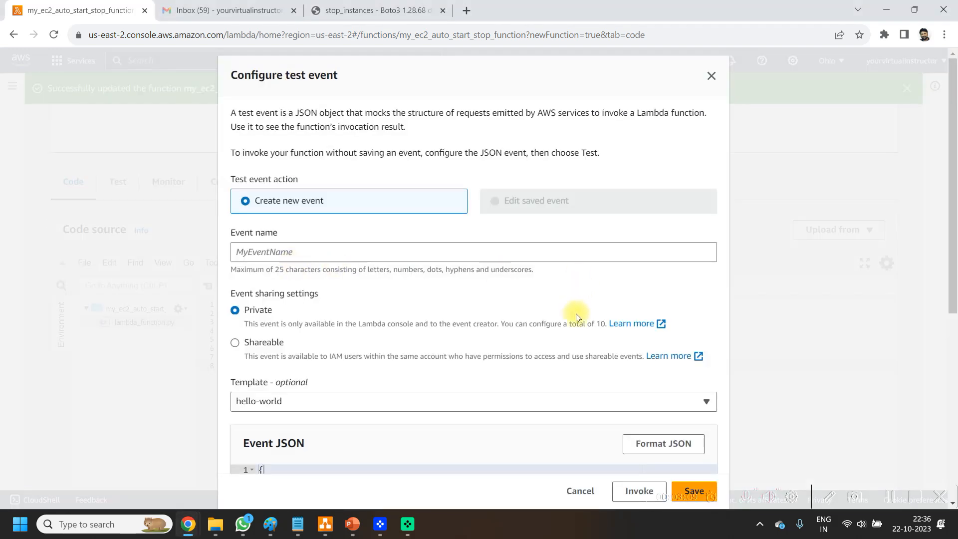
{"action": "scroll", "coordinate": [624, 379], "scroll_direction": "down", "scroll_amount": 3}
{"action": "scroll", "coordinate": [350, 210], "scroll_direction": "up", "scroll_amount": 1}
{"action": "left_click", "coordinate": [306, 168]}
{"action": "left_click", "coordinate": [682, 200]}
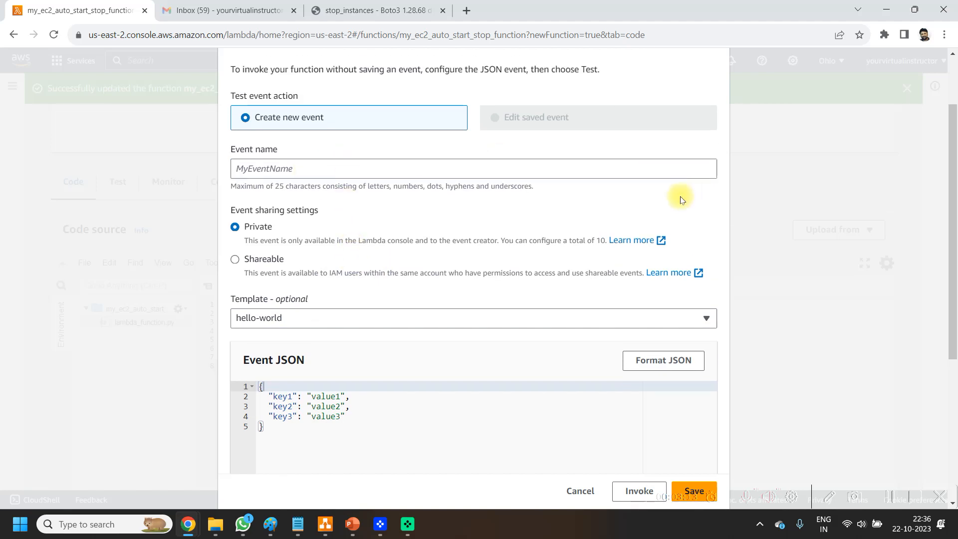
{"action": "left_click", "coordinate": [506, 165]}
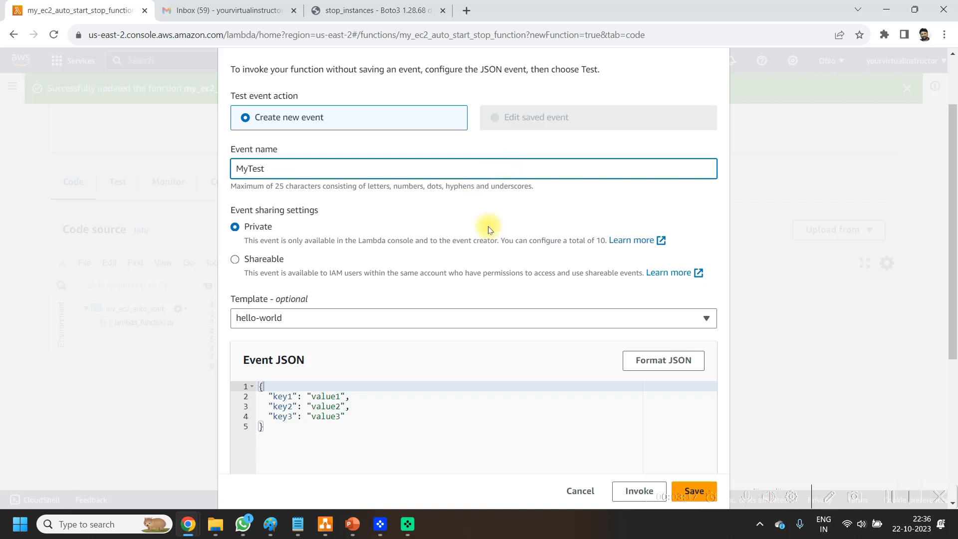
{"action": "left_click", "coordinate": [704, 486]}
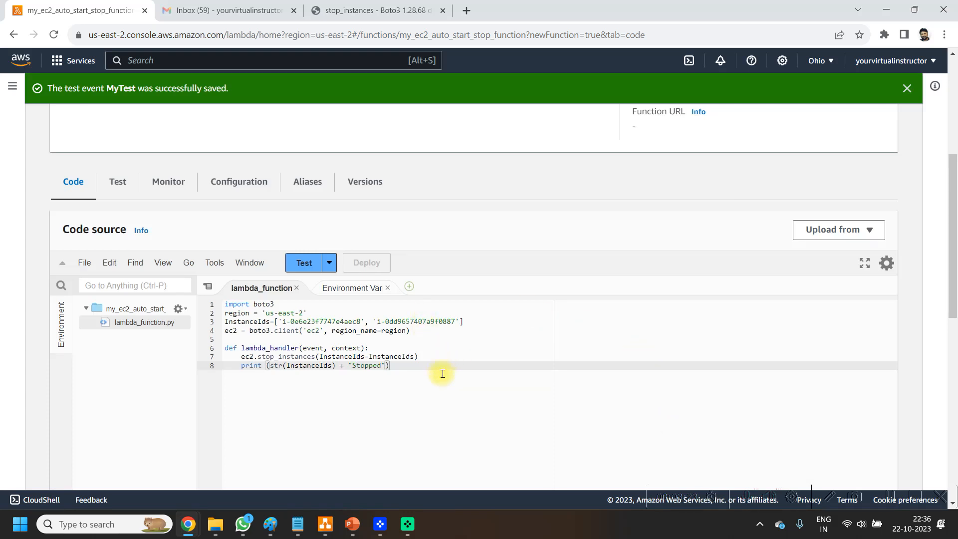
Step: Run the function with the MyTest event and check the instance states in the EC2 instances list without the running filter
{"action": "left_click", "coordinate": [304, 263]}
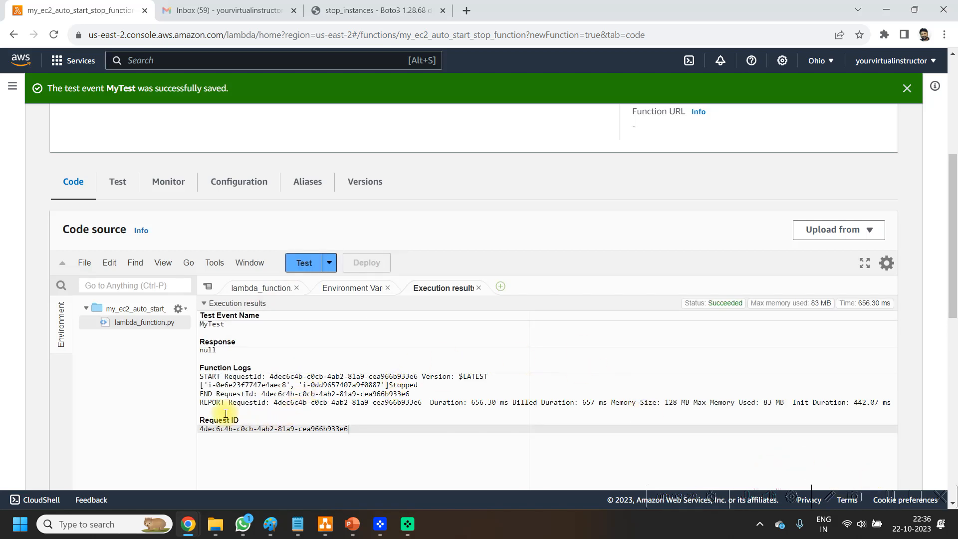
{"action": "left_click_drag", "start_coordinate": [422, 386], "coordinate": [210, 385]}
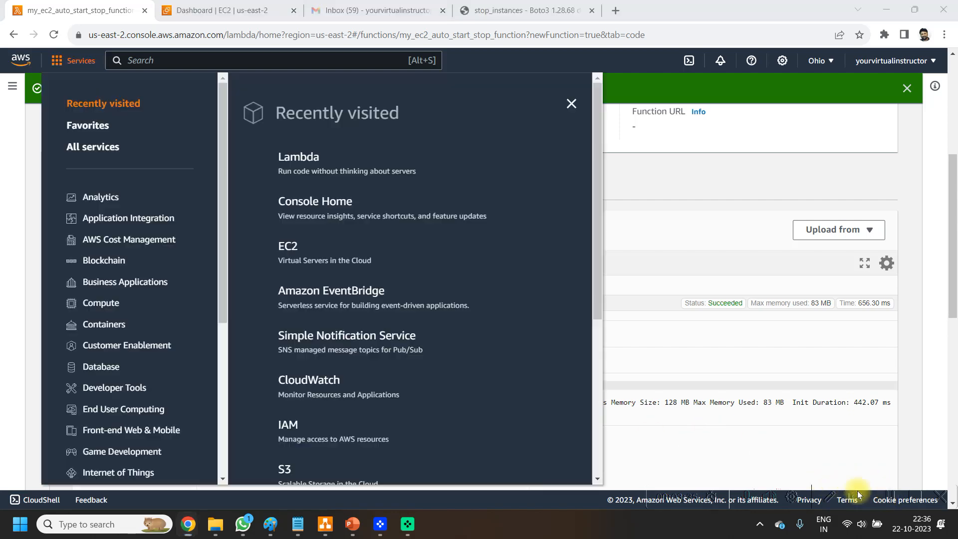
{"action": "left_click", "coordinate": [215, 7]}
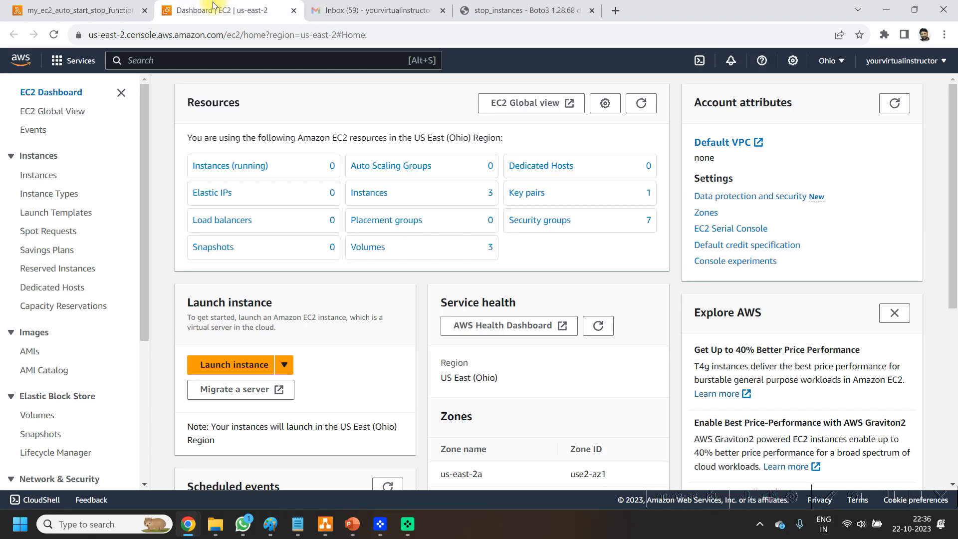
{"action": "left_click", "coordinate": [242, 165]}
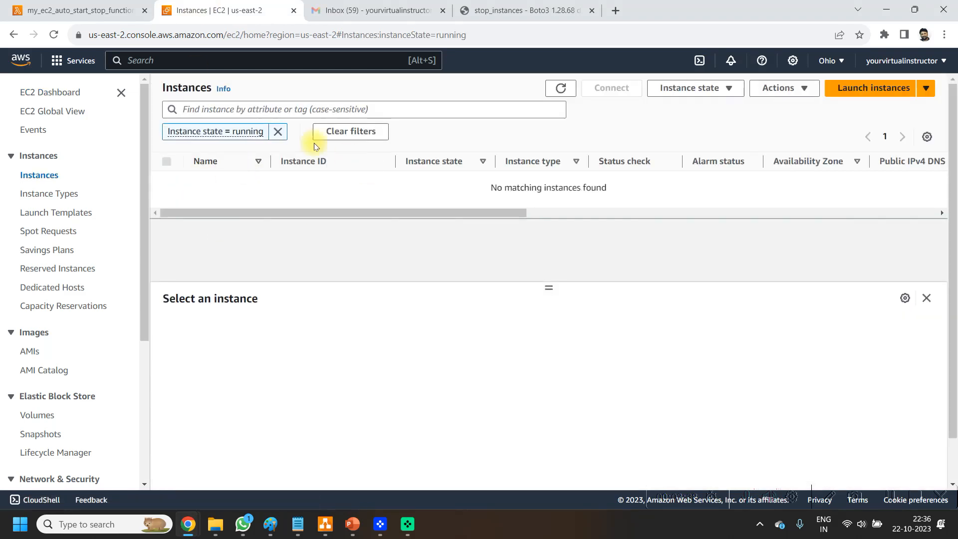
{"action": "left_click", "coordinate": [277, 131]}
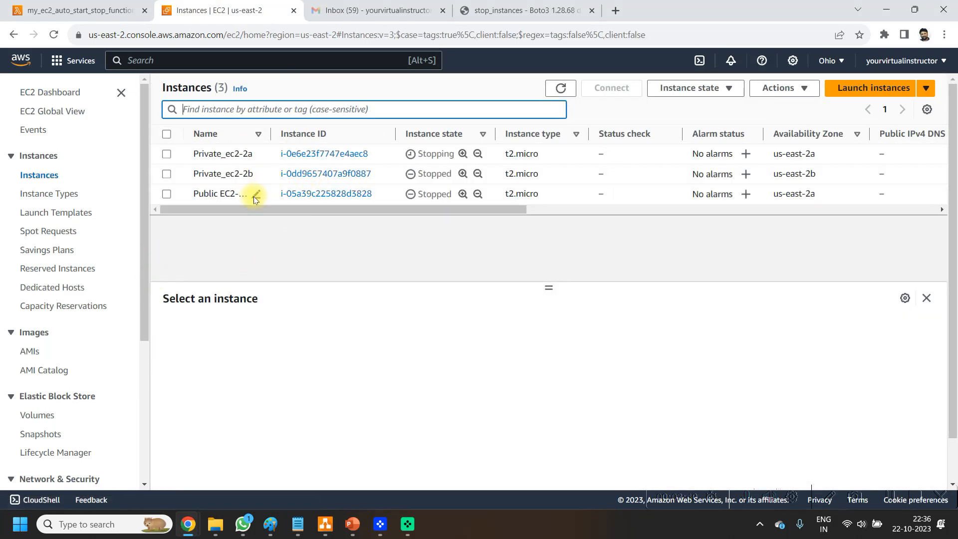
Step: Start the Private_ec2-2a and Private_ec2-2b instances
{"action": "left_click", "coordinate": [167, 174]}
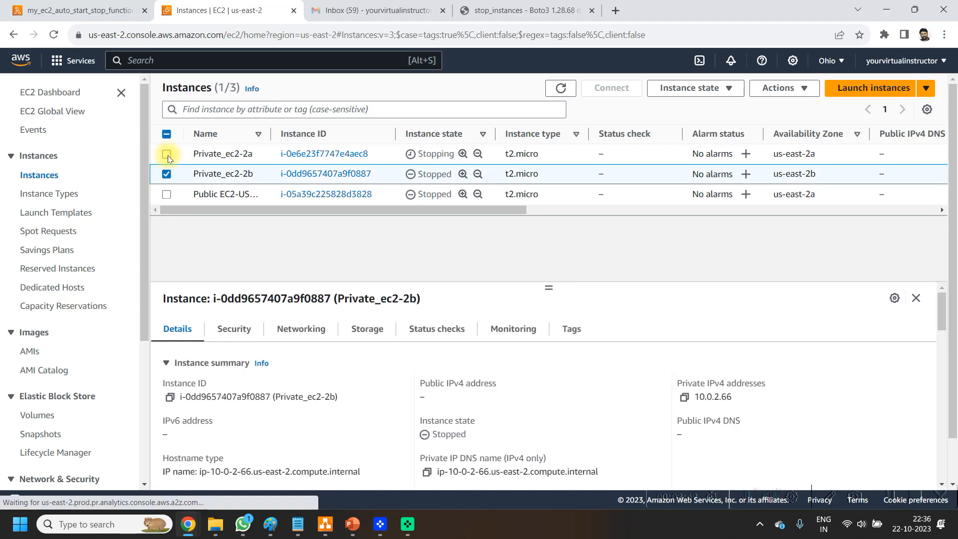
{"action": "left_click", "coordinate": [167, 153]}
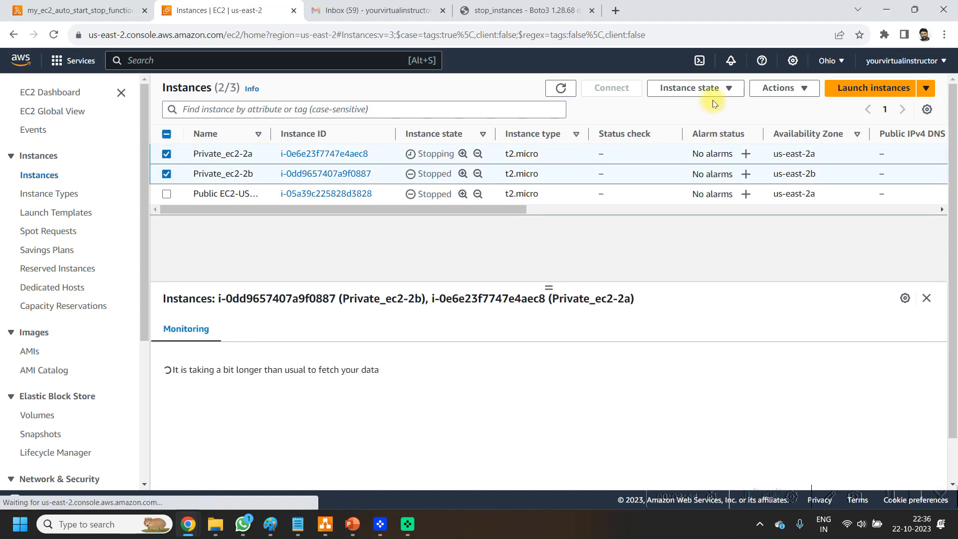
{"action": "left_click", "coordinate": [708, 89]}
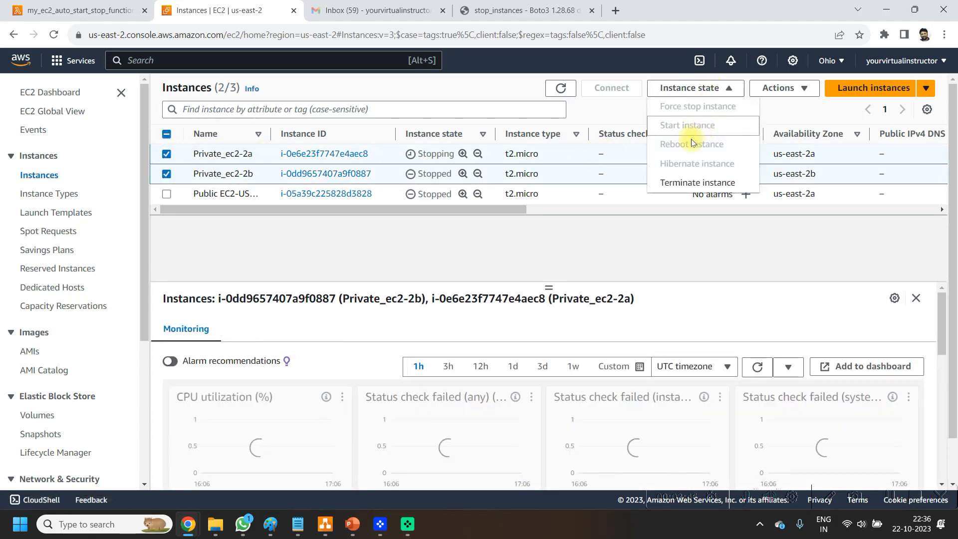
{"action": "left_click", "coordinate": [584, 258]}
{"action": "left_click", "coordinate": [703, 95]}
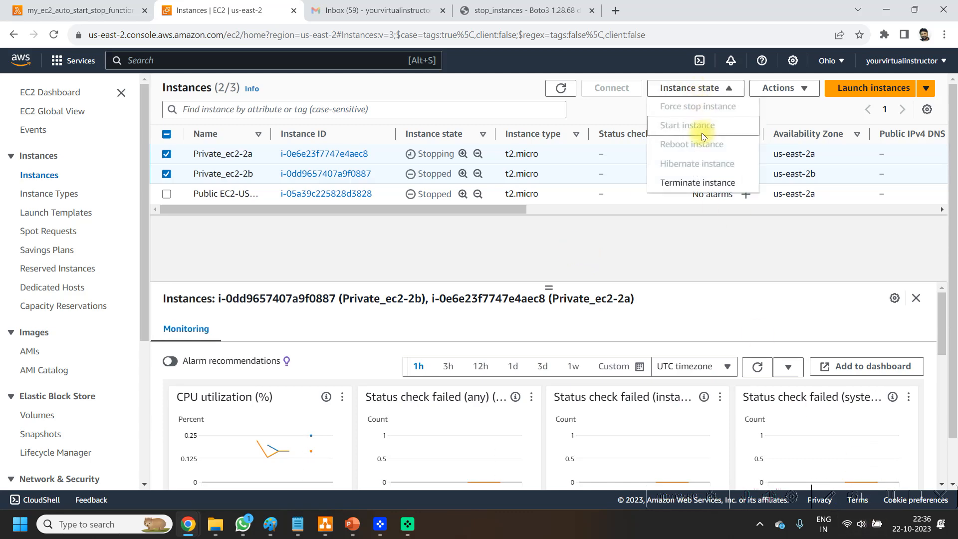
{"action": "left_click", "coordinate": [569, 260]}
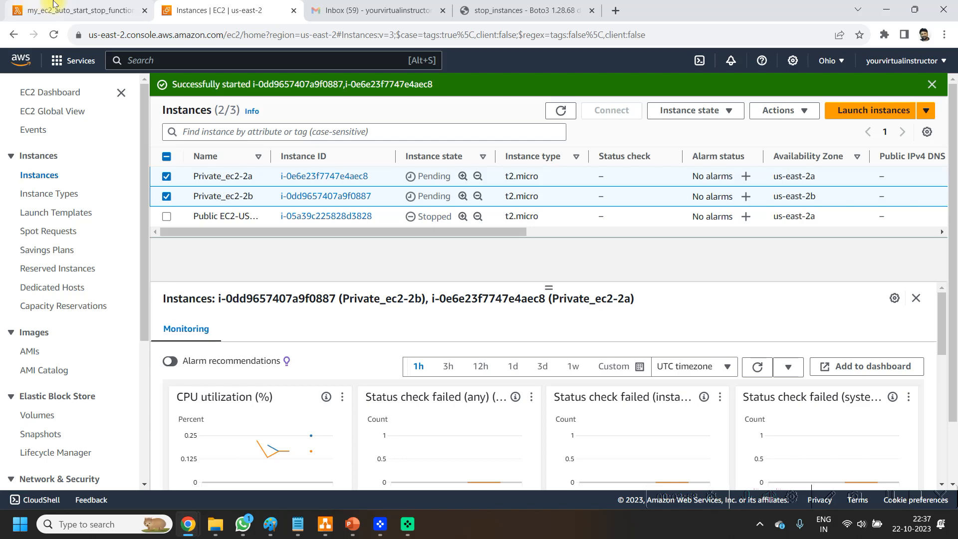
Step: Copy the my_ec2_auto_start_stop_function ARN and paste it above the documentation links in the Start Stop EC2 Python Script notes in Notepad
{"action": "left_click", "coordinate": [69, 4]}
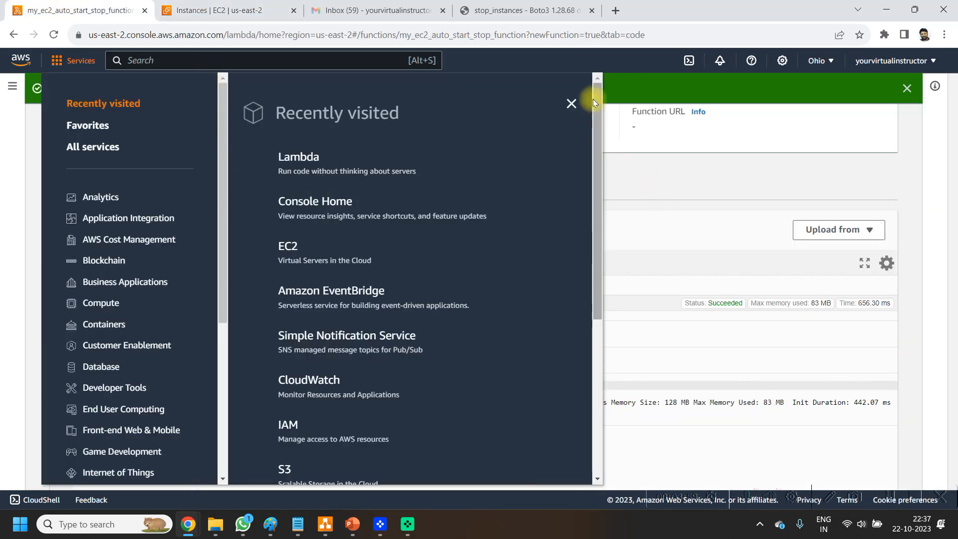
{"action": "left_click", "coordinate": [572, 103]}
{"action": "scroll", "coordinate": [701, 275], "scroll_direction": "up", "scroll_amount": 5}
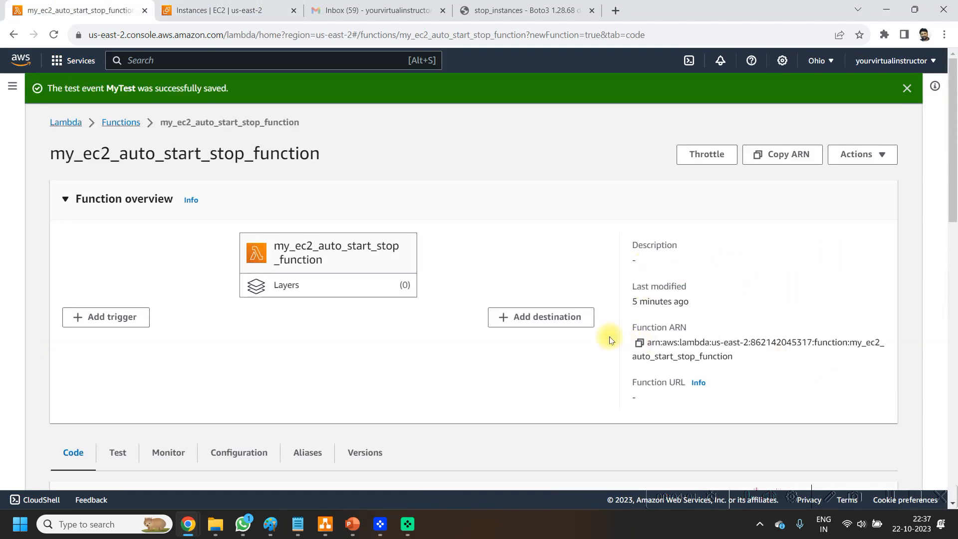
{"action": "left_click", "coordinate": [639, 343]}
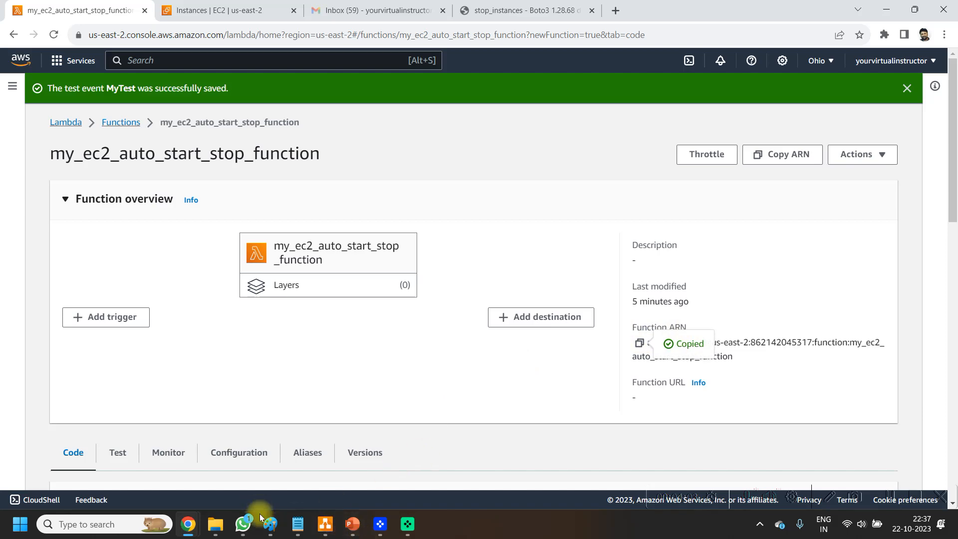
{"action": "left_click", "coordinate": [298, 524]}
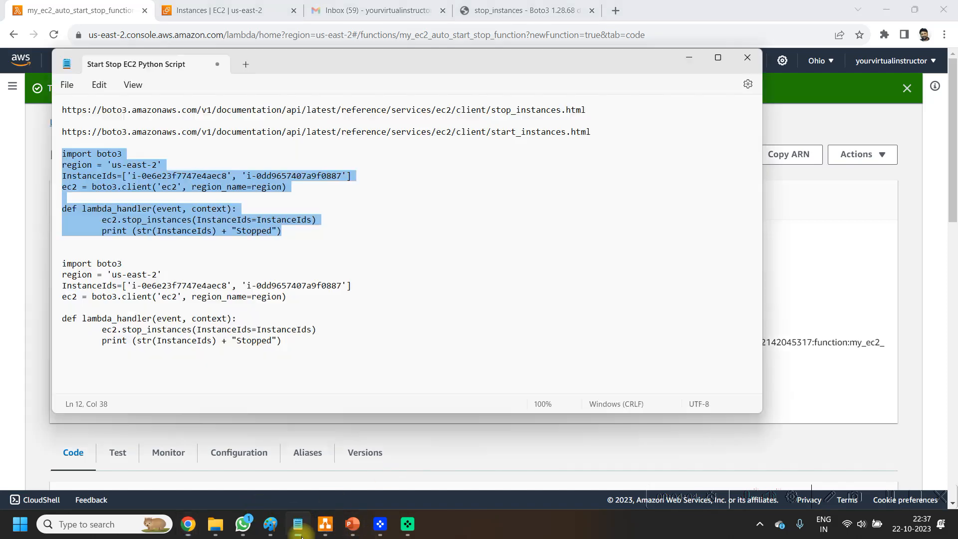
{"action": "left_click", "coordinate": [55, 113]}
{"action": "left_click", "coordinate": [63, 111]}
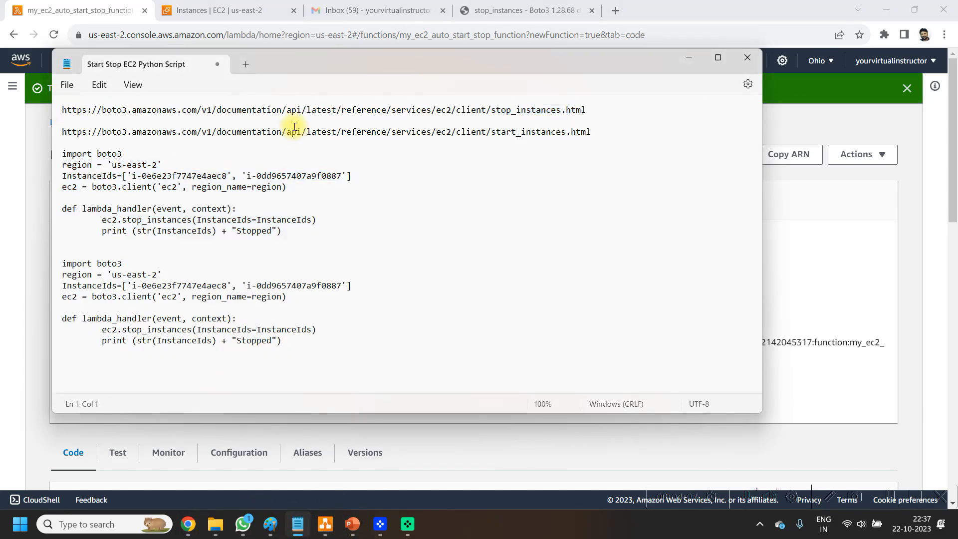
{"action": "key", "text": "Return"}
{"action": "key", "text": "Return"}
{"action": "key", "text": "ctrl+v"}
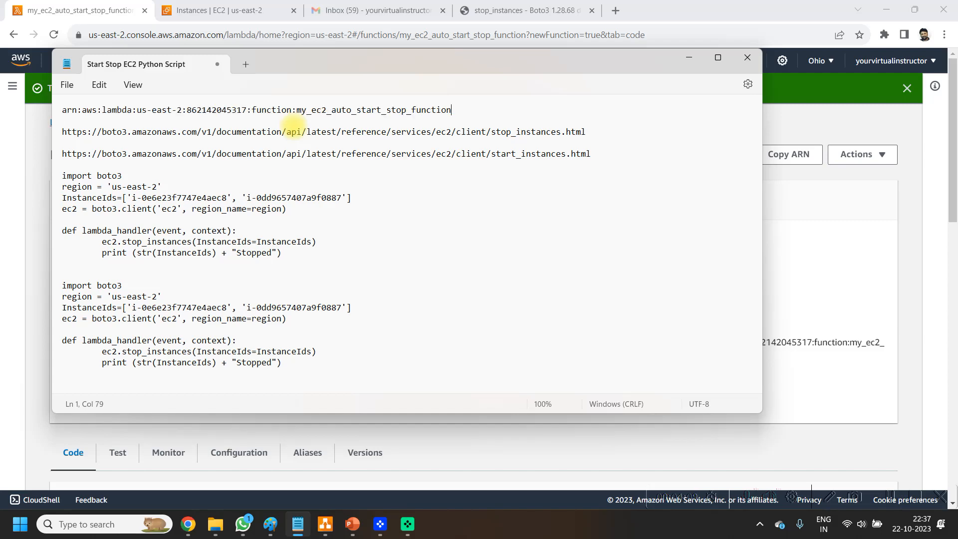
Step: Return to the AWS console in the browser and open the Simple Notification Service topics list
{"action": "left_click", "coordinate": [80, 4]}
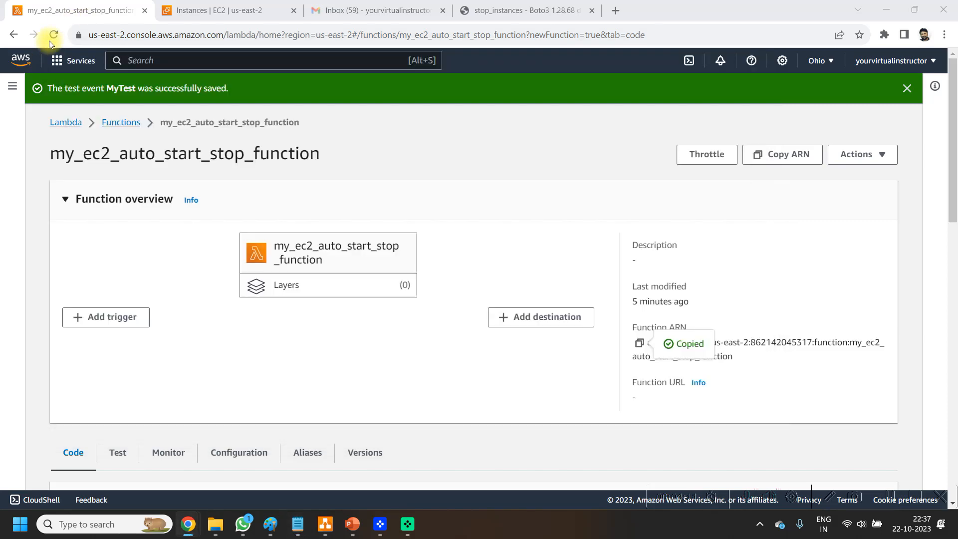
{"action": "left_click", "coordinate": [24, 62]}
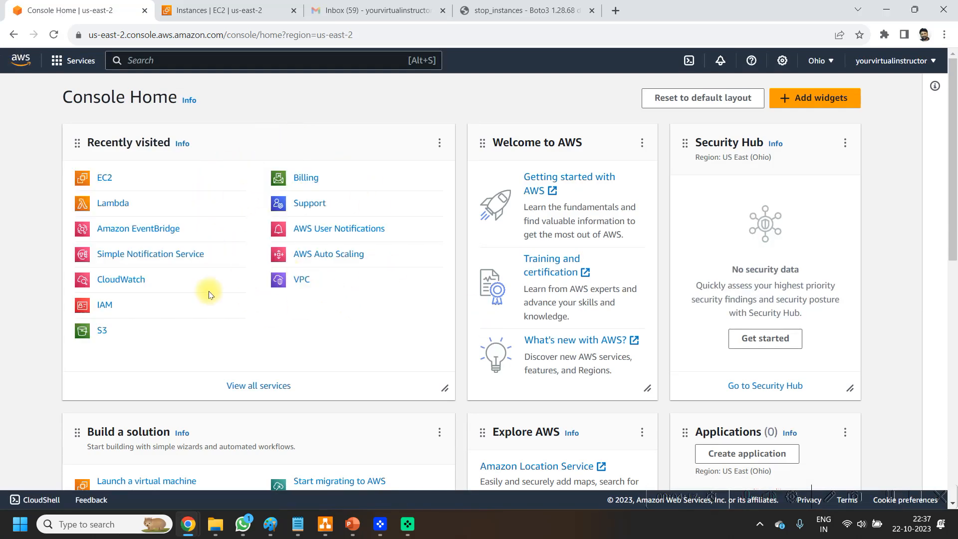
{"action": "left_click", "coordinate": [59, 63]}
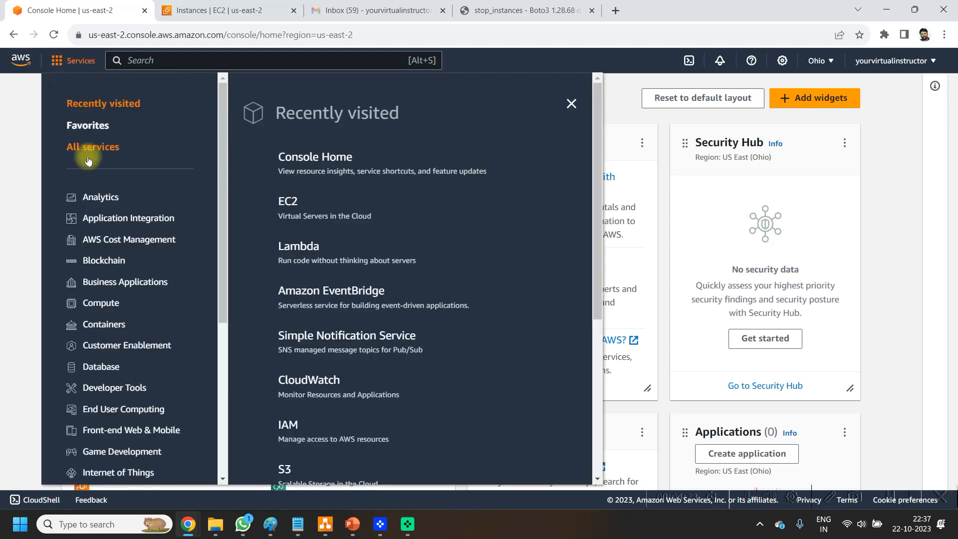
{"action": "left_click", "coordinate": [139, 220]}
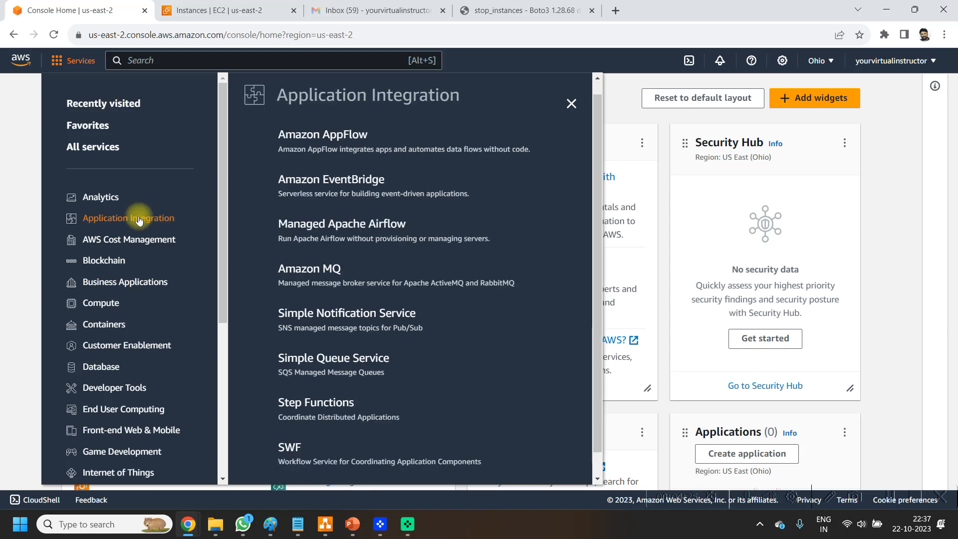
{"action": "left_click", "coordinate": [398, 319]}
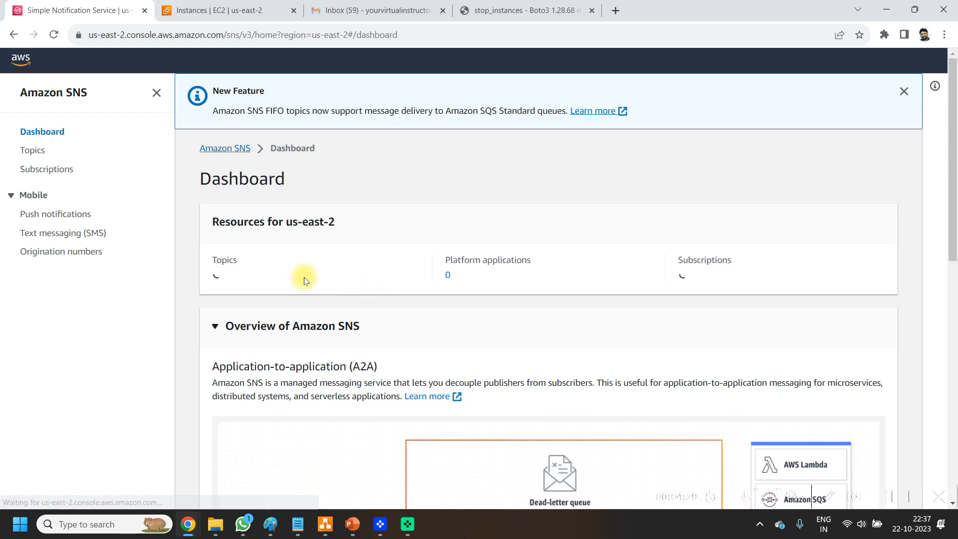
{"action": "left_click", "coordinate": [42, 151]}
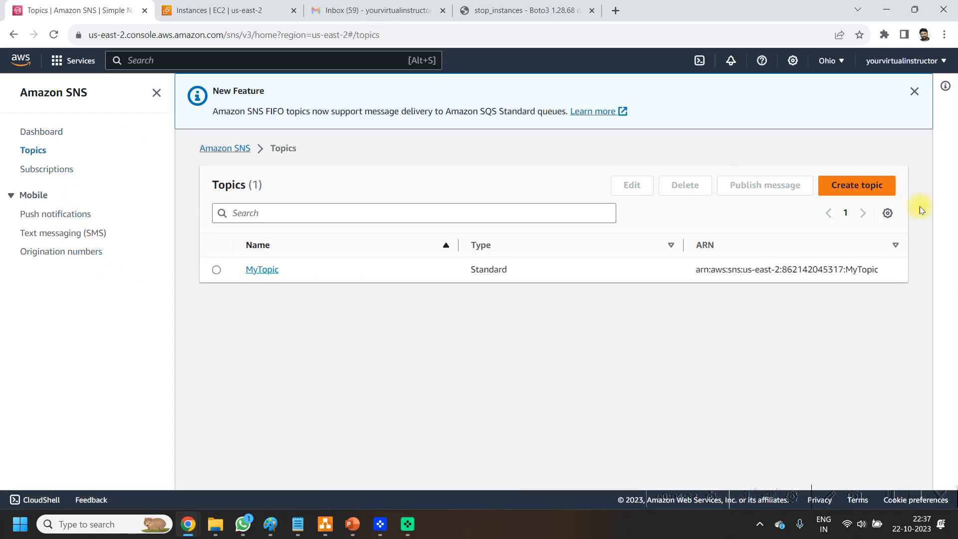
Step: Start a new Standard topic named ec2_auto_start_stop_notfication and review its optional settings
{"action": "left_click", "coordinate": [876, 195]}
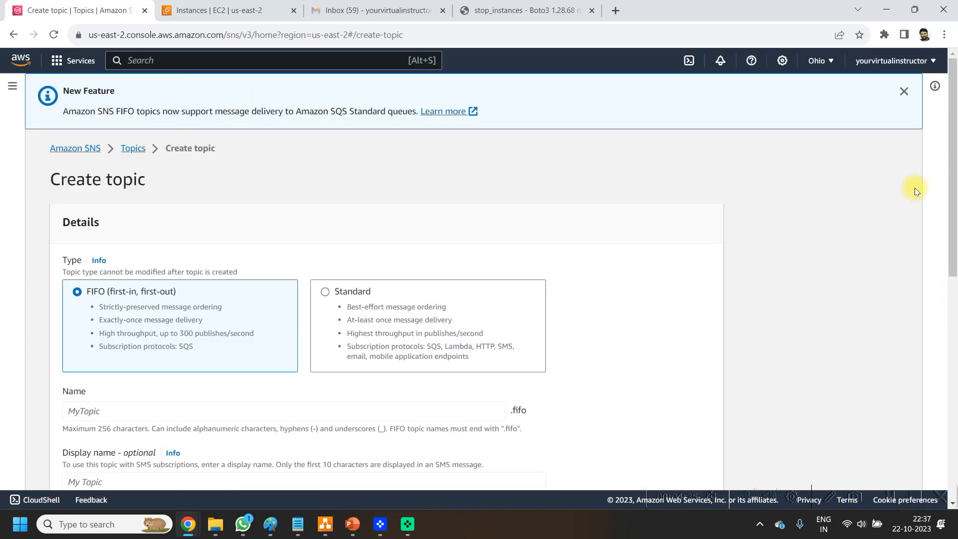
{"action": "left_click", "coordinate": [365, 320]}
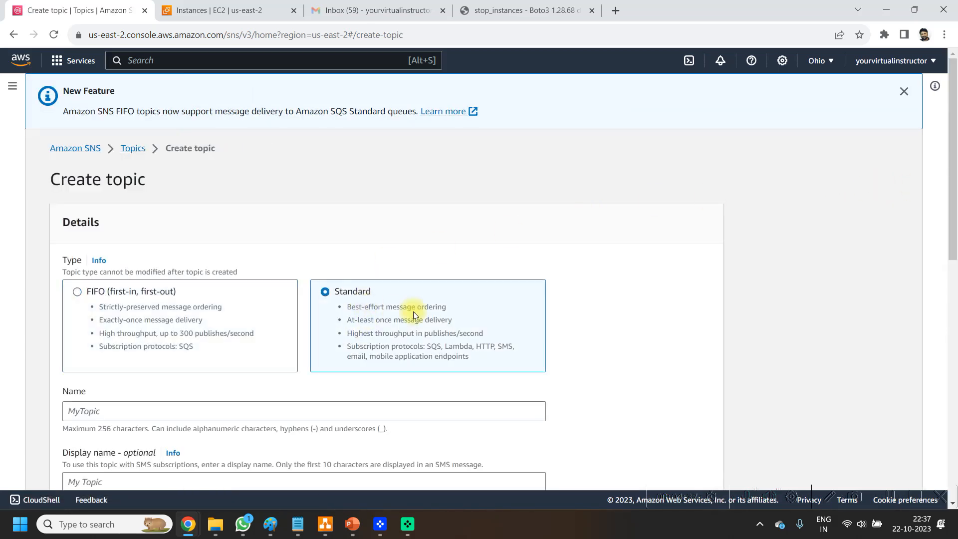
{"action": "scroll", "coordinate": [413, 312], "scroll_direction": "down", "scroll_amount": 5}
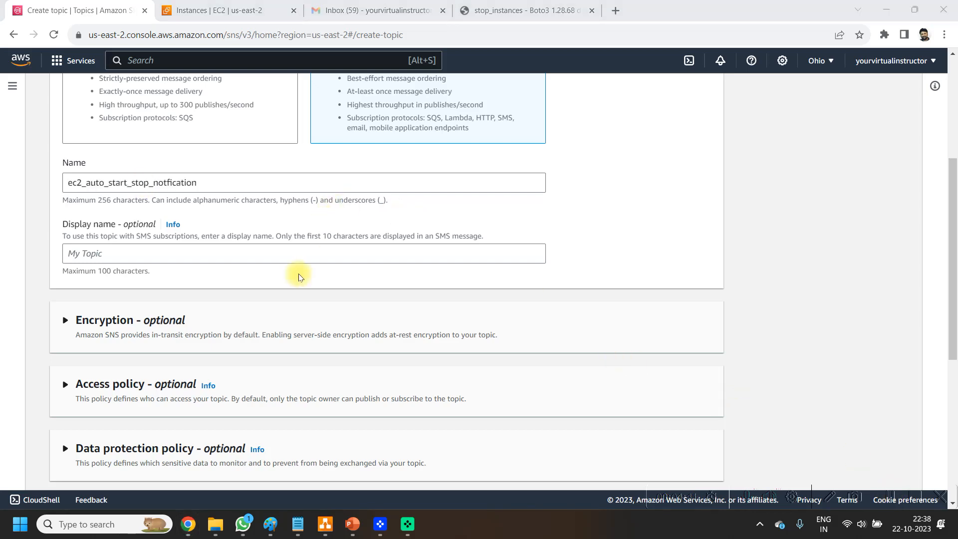
{"action": "left_click", "coordinate": [327, 189]}
{"action": "scroll", "coordinate": [517, 288], "scroll_direction": "down", "scroll_amount": 6}
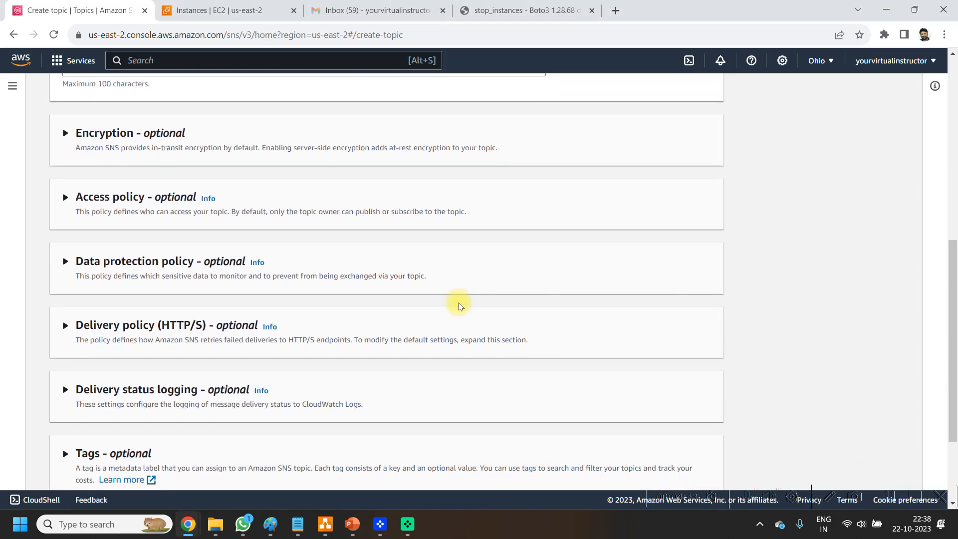
{"action": "scroll", "coordinate": [385, 340], "scroll_direction": "down", "scroll_amount": 1}
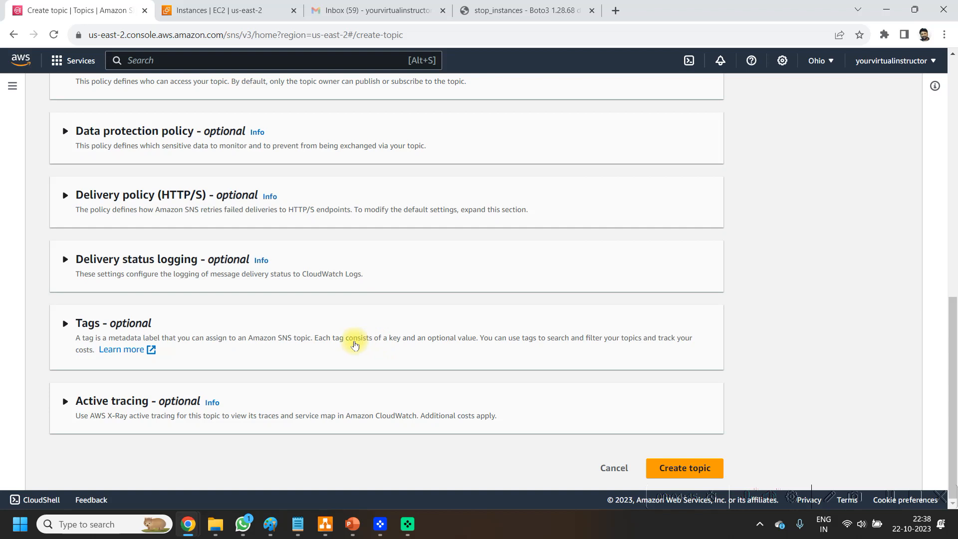
Step: Create the SNSSuccessFeedback and SNSFailureFeedback service roles under delivery status logging, allow SNS access, and create the topic
{"action": "scroll", "coordinate": [464, 343], "scroll_direction": "up", "scroll_amount": 1}
{"action": "left_click", "coordinate": [175, 282]}
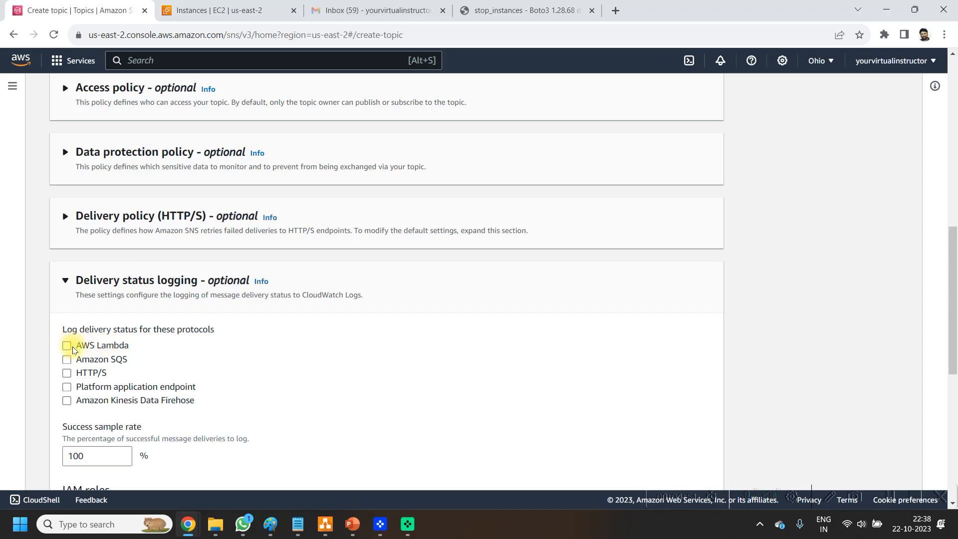
{"action": "scroll", "coordinate": [321, 353], "scroll_direction": "down", "scroll_amount": 6}
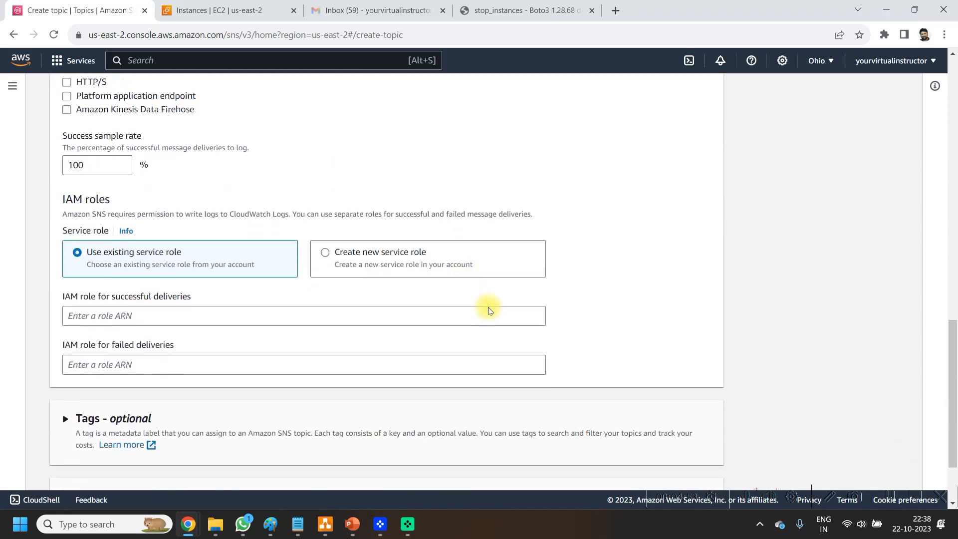
{"action": "scroll", "coordinate": [400, 325], "scroll_direction": "down", "scroll_amount": 2}
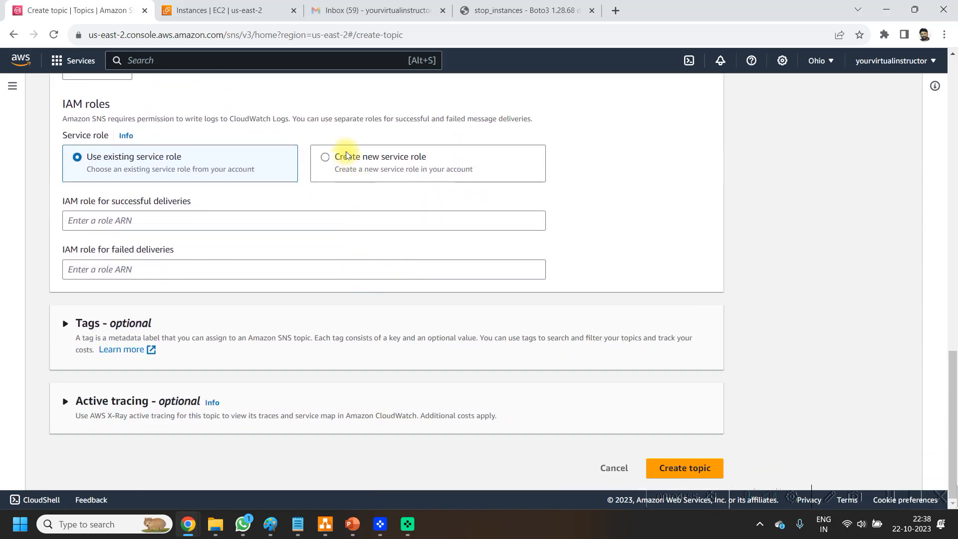
{"action": "left_click", "coordinate": [346, 156]}
{"action": "left_click", "coordinate": [146, 208]}
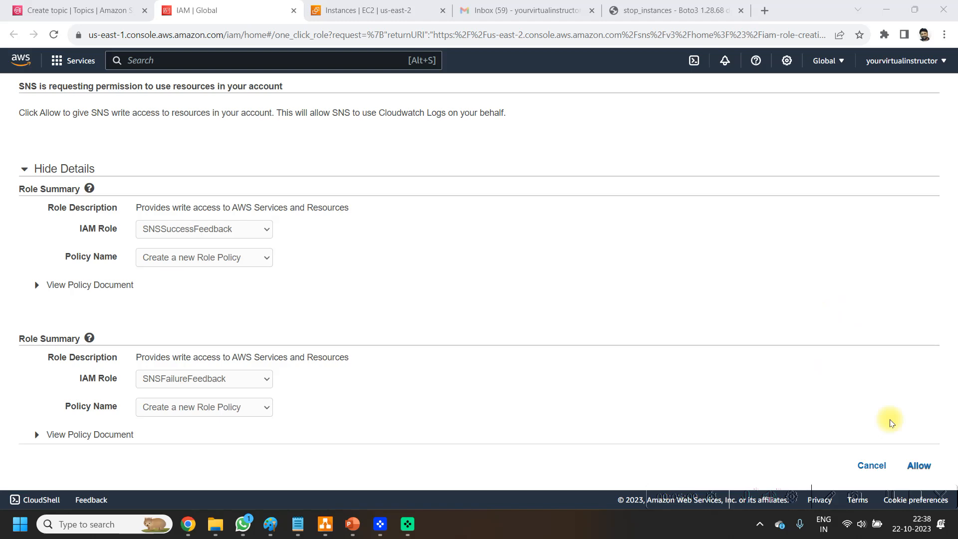
{"action": "left_click", "coordinate": [923, 467]}
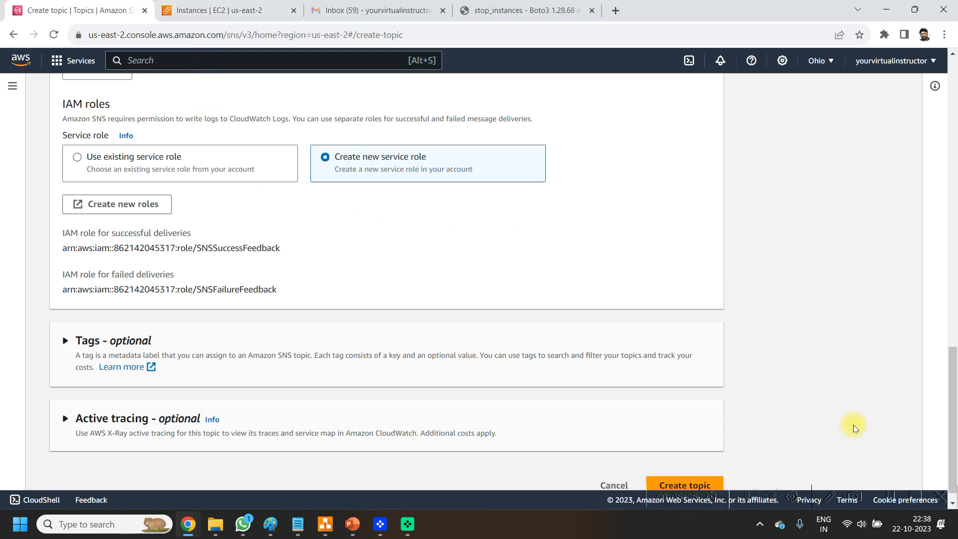
{"action": "scroll", "coordinate": [826, 460], "scroll_direction": "down", "scroll_amount": 1}
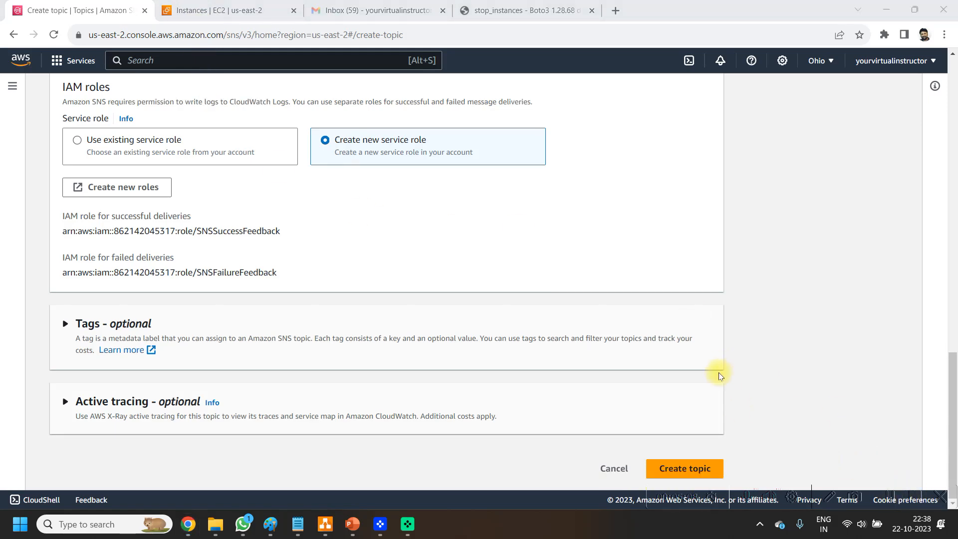
{"action": "left_click", "coordinate": [697, 468]}
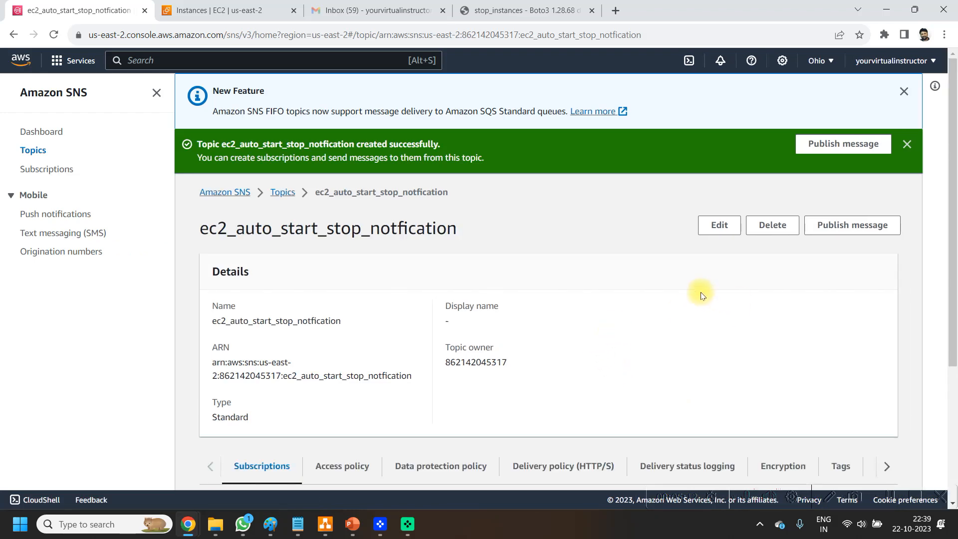
Step: Create a subscription to the topic with the Email protocol and the recipient's e-mail address as endpoint
{"action": "scroll", "coordinate": [706, 250], "scroll_direction": "down", "scroll_amount": 2}
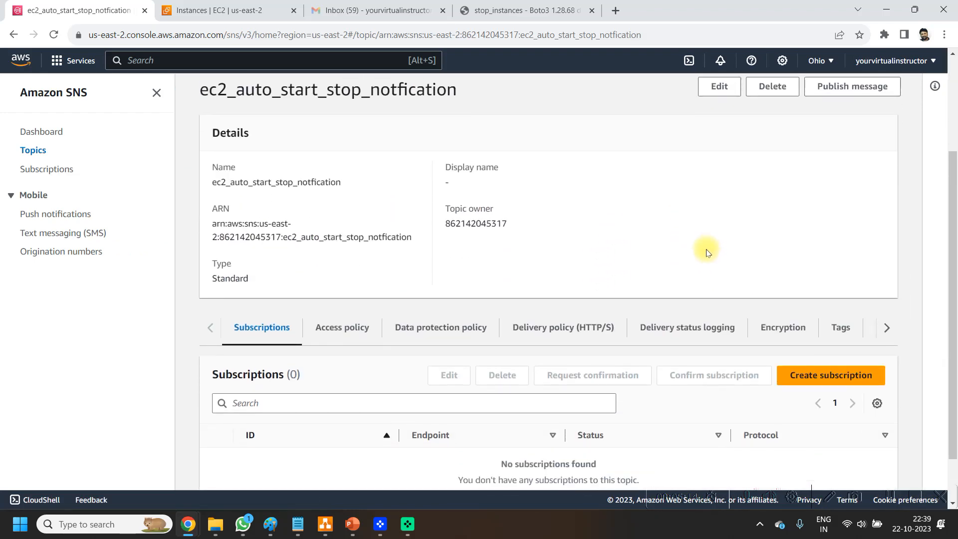
{"action": "left_click", "coordinate": [810, 316]}
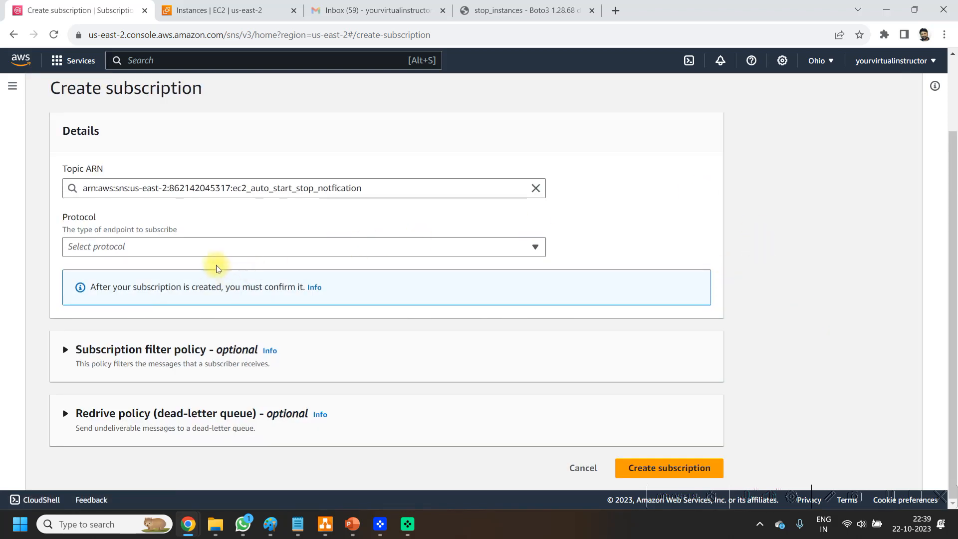
{"action": "left_click", "coordinate": [195, 249]}
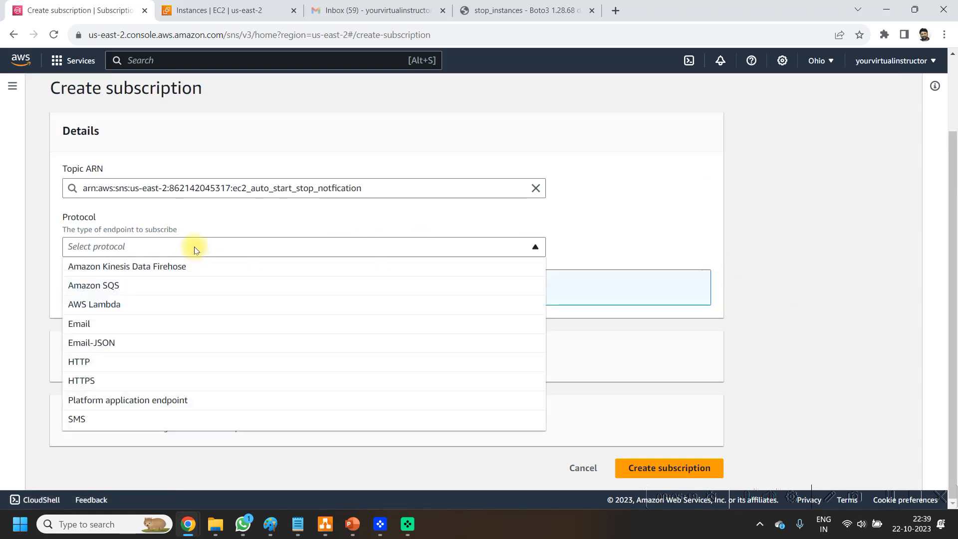
{"action": "left_click", "coordinate": [112, 326]}
{"action": "left_click", "coordinate": [262, 304]}
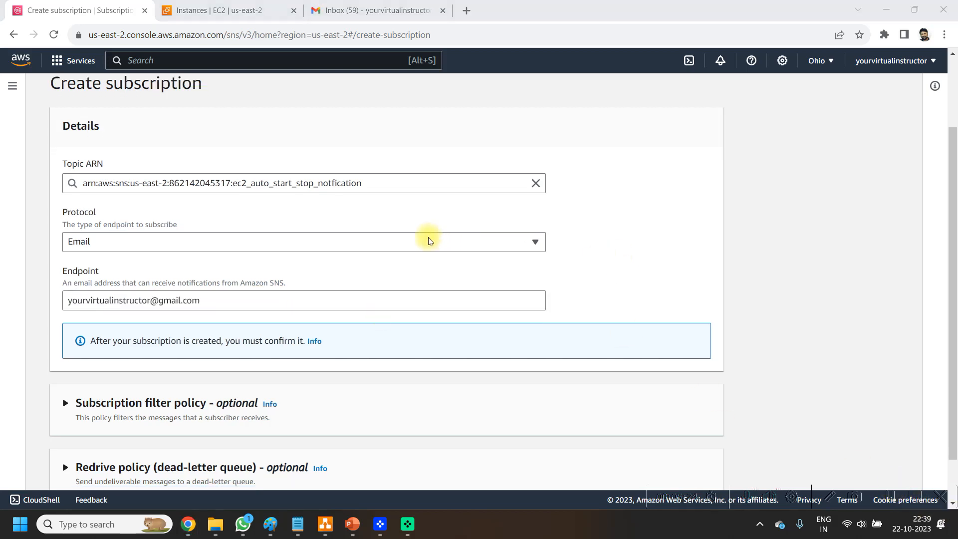
{"action": "scroll", "coordinate": [449, 280], "scroll_direction": "down", "scroll_amount": 1}
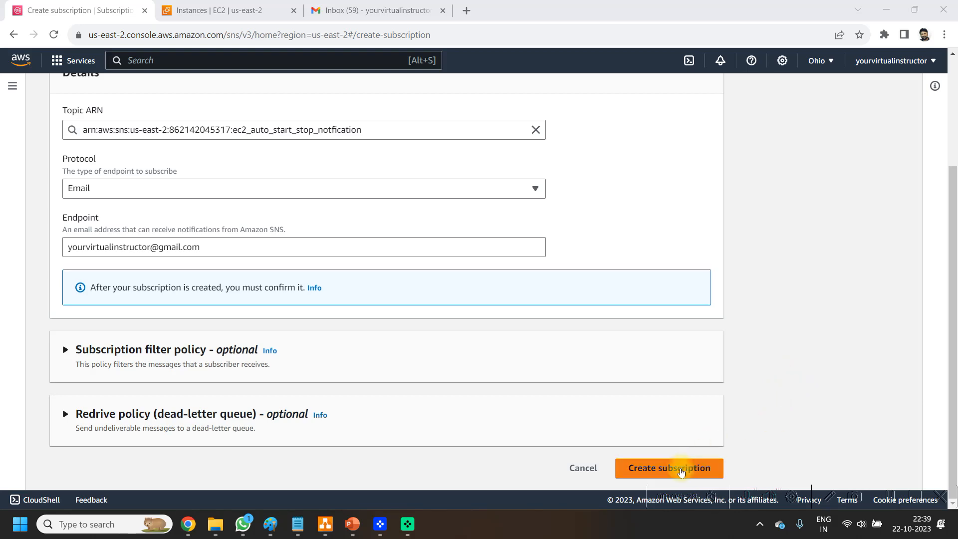
{"action": "left_click", "coordinate": [680, 467]}
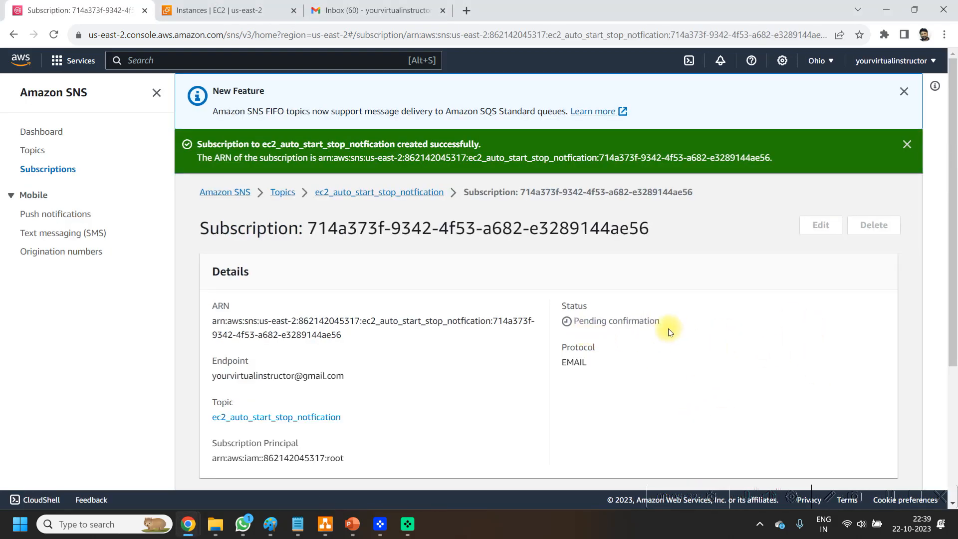
Step: Confirm the topic subscription from the AWS Notifications e-mail in Gmail and close the confirmation page
{"action": "left_click", "coordinate": [390, 7]}
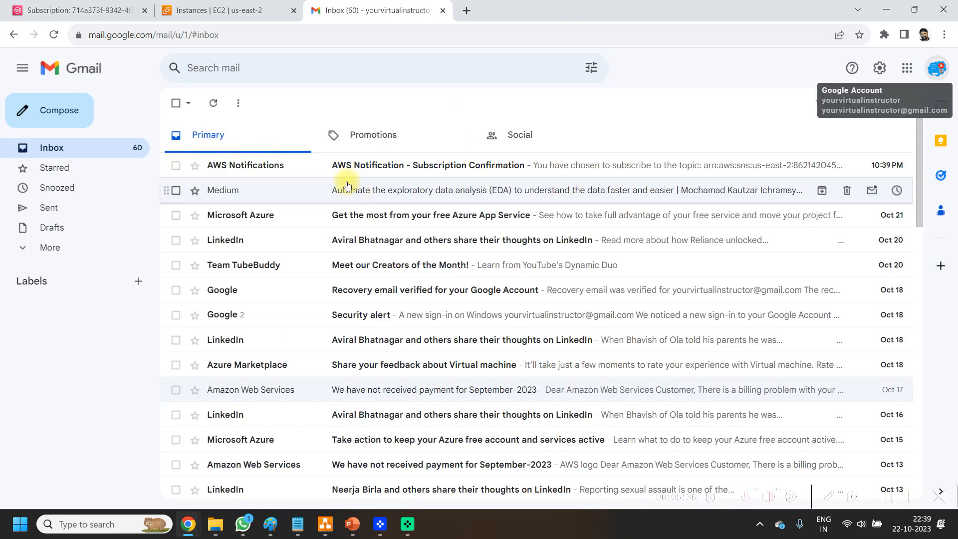
{"action": "mouse_move", "coordinate": [253, 172]}
{"action": "left_click", "coordinate": [546, 170]}
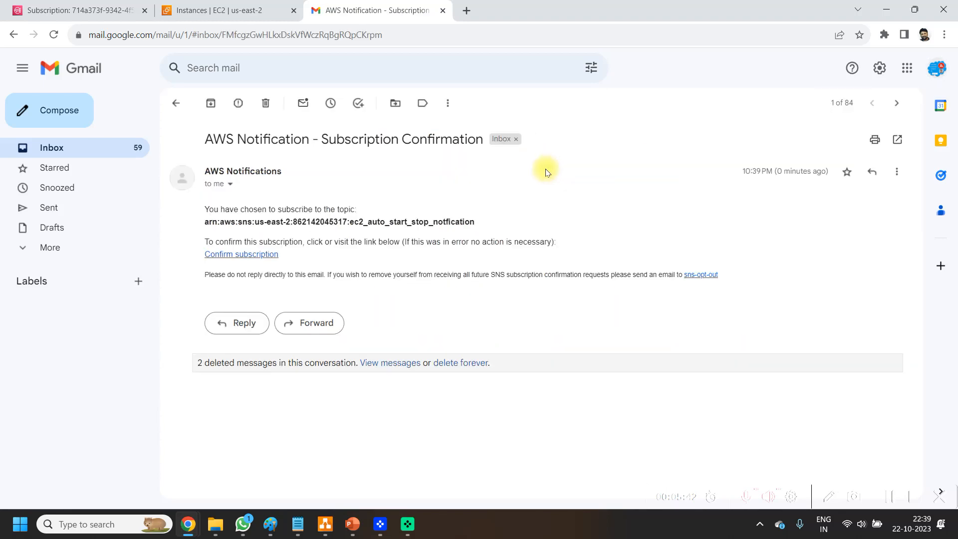
{"action": "left_click", "coordinate": [262, 257]}
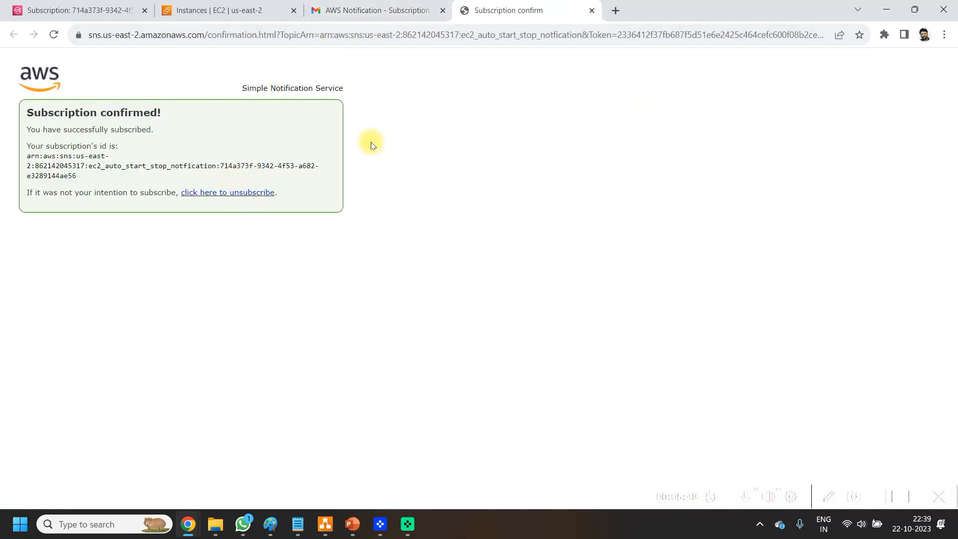
{"action": "left_click", "coordinate": [592, 10]}
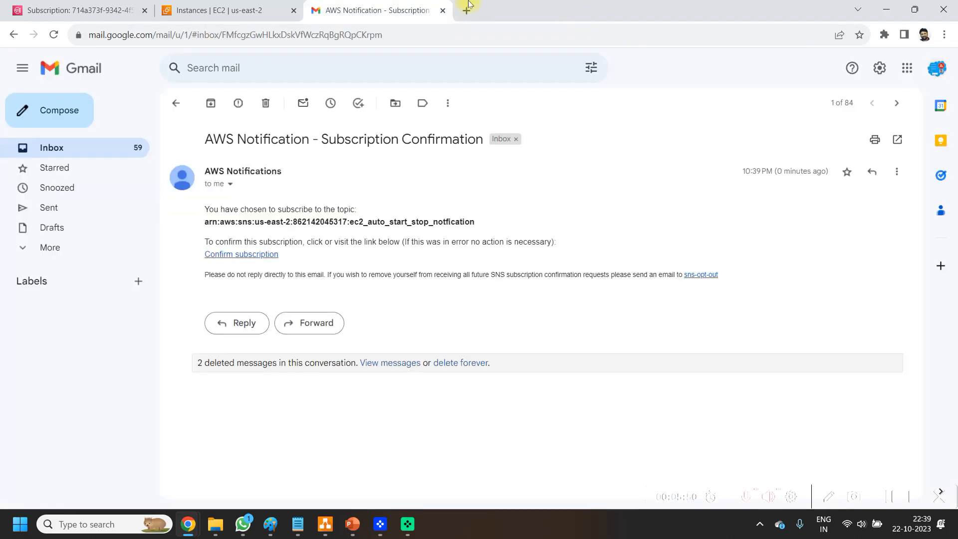
Step: Return to the SNS console and view the ec2_auto_start_stop_notfication topic's details and subscriptions
{"action": "left_click", "coordinate": [220, 11]}
{"action": "left_click", "coordinate": [65, 6]}
{"action": "scroll", "coordinate": [509, 314], "scroll_direction": "down", "scroll_amount": 1}
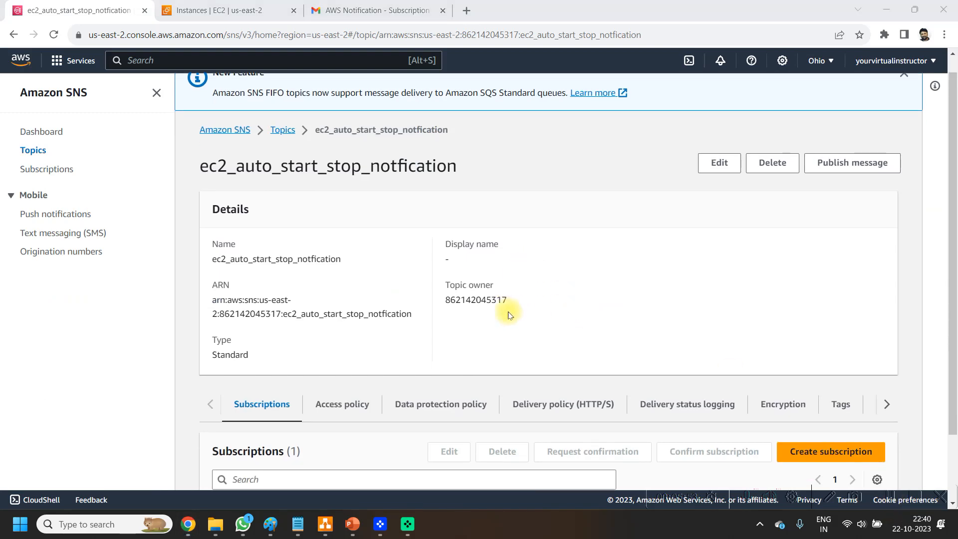
Step: Leave the SNS topic and open the Events rules from CloudWatch
{"action": "scroll", "coordinate": [509, 315], "scroll_direction": "down", "scroll_amount": 2}
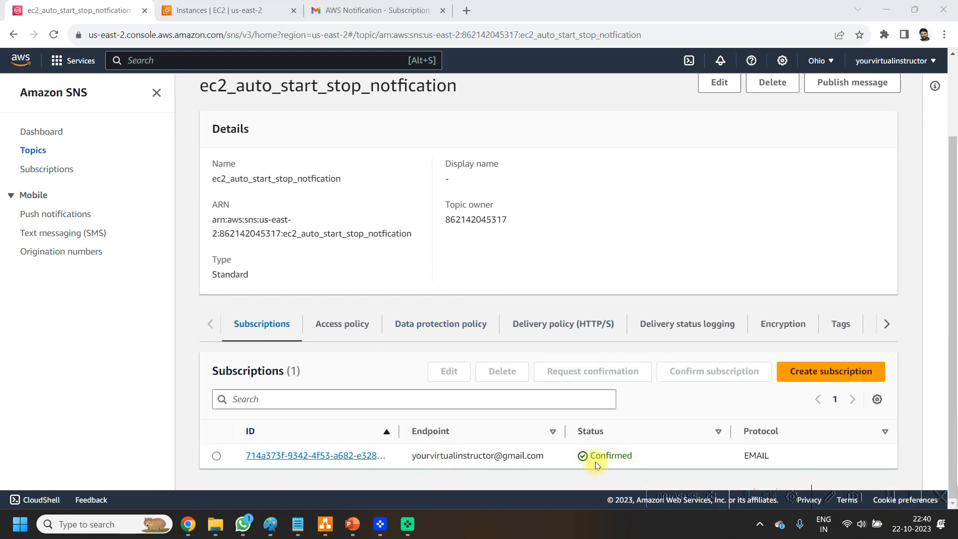
{"action": "scroll", "coordinate": [272, 252], "scroll_direction": "up", "scroll_amount": 3}
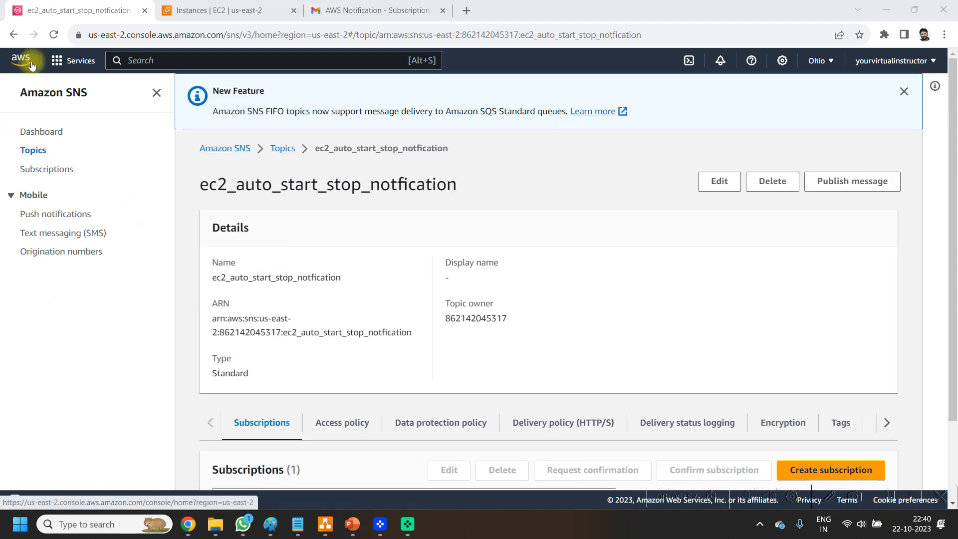
{"action": "left_click", "coordinate": [28, 65]}
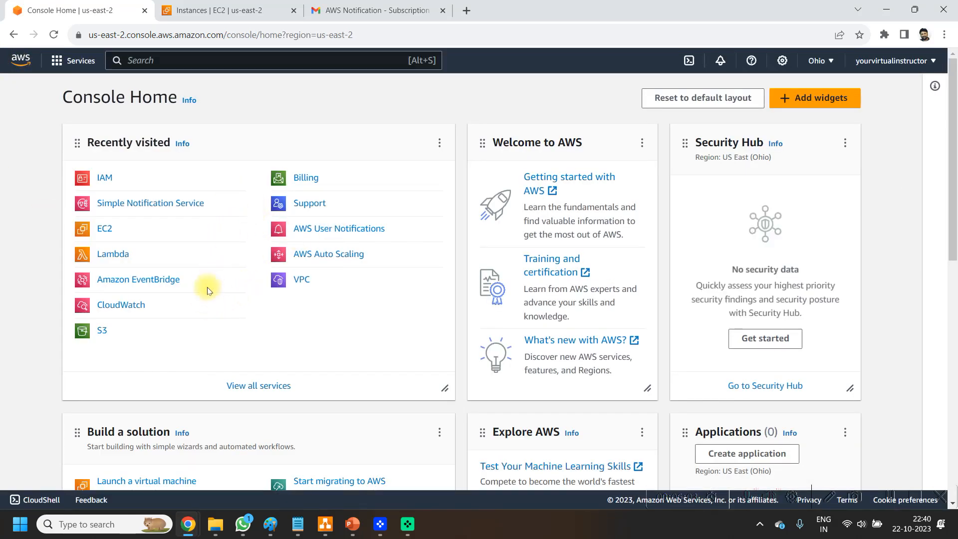
{"action": "left_click", "coordinate": [137, 312]}
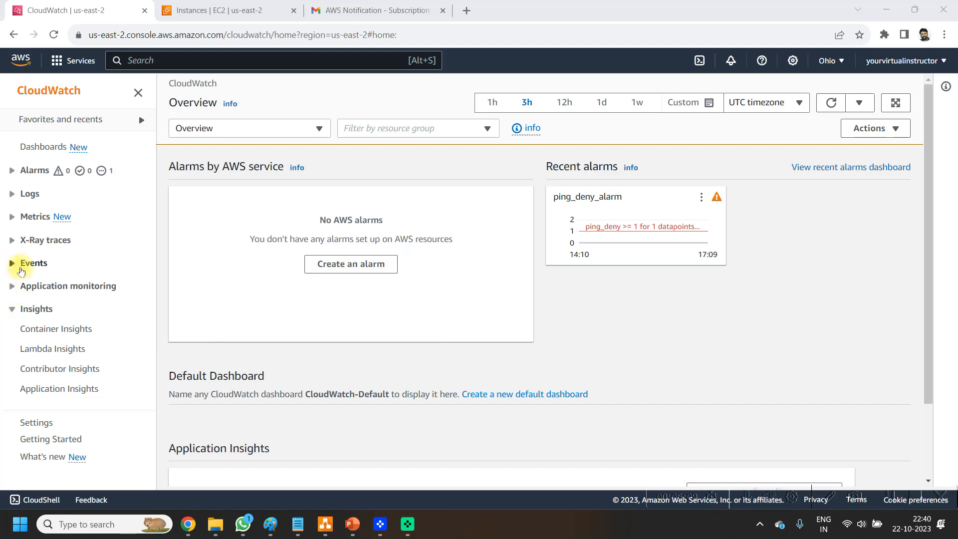
{"action": "left_click_drag", "start_coordinate": [35, 263], "coordinate": [39, 263]}
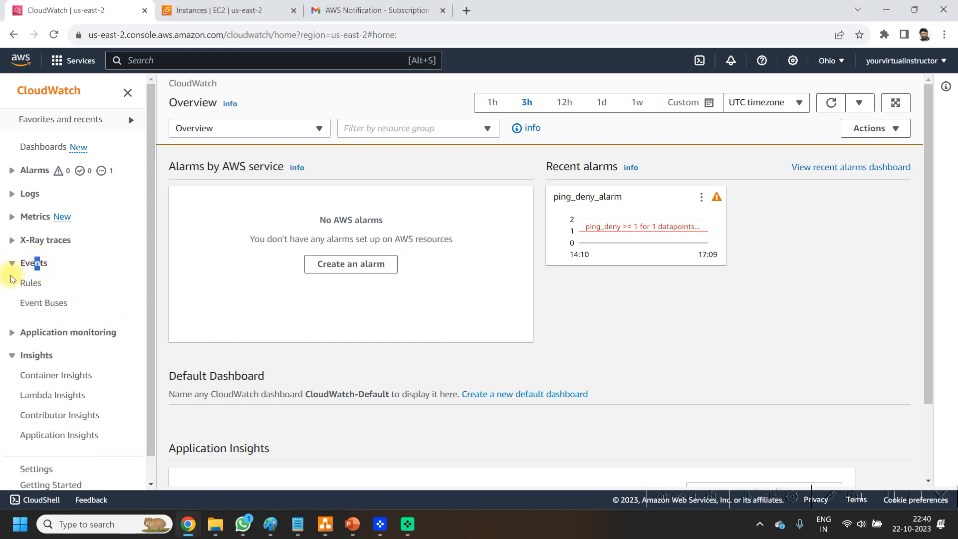
{"action": "left_click", "coordinate": [28, 282]}
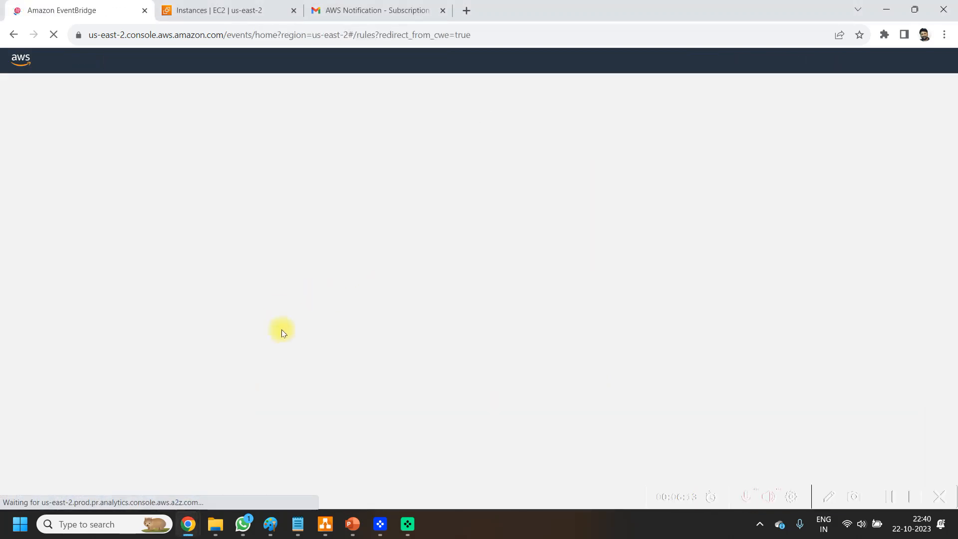
Step: Start a new rule on the default event bus with the Schedule rule type and continue in EventBridge Scheduler
{"action": "scroll", "coordinate": [419, 259], "scroll_direction": "down", "scroll_amount": 2}
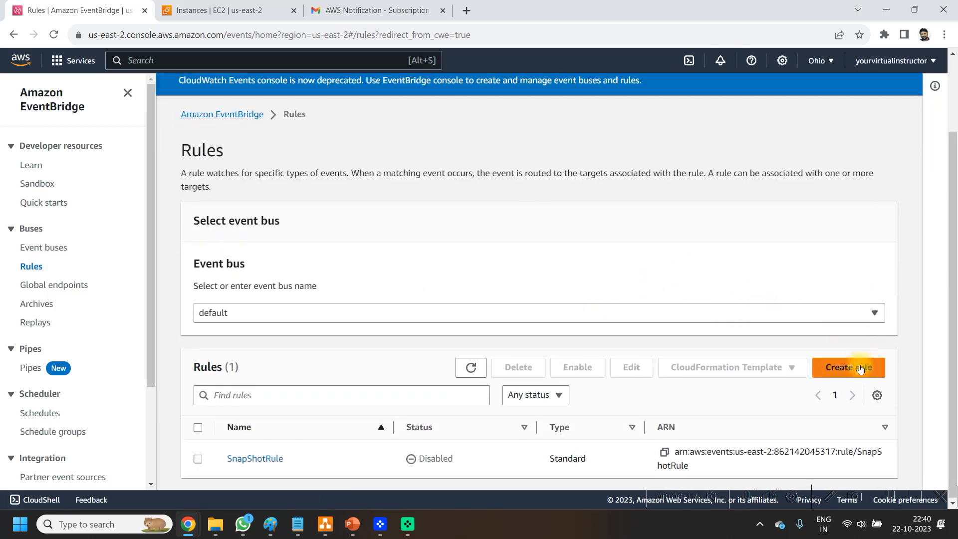
{"action": "left_click", "coordinate": [860, 366]}
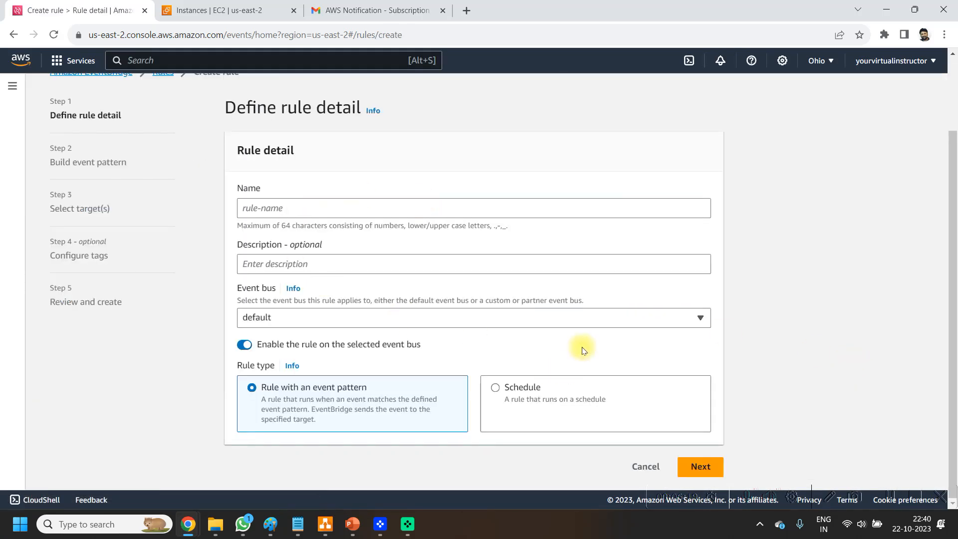
{"action": "left_click", "coordinate": [531, 389]}
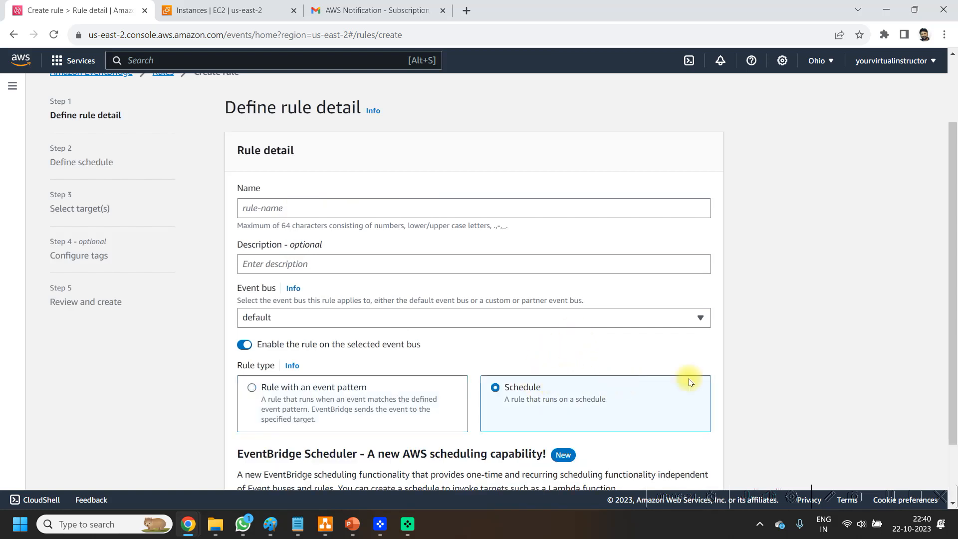
{"action": "scroll", "coordinate": [668, 366], "scroll_direction": "down", "scroll_amount": 3}
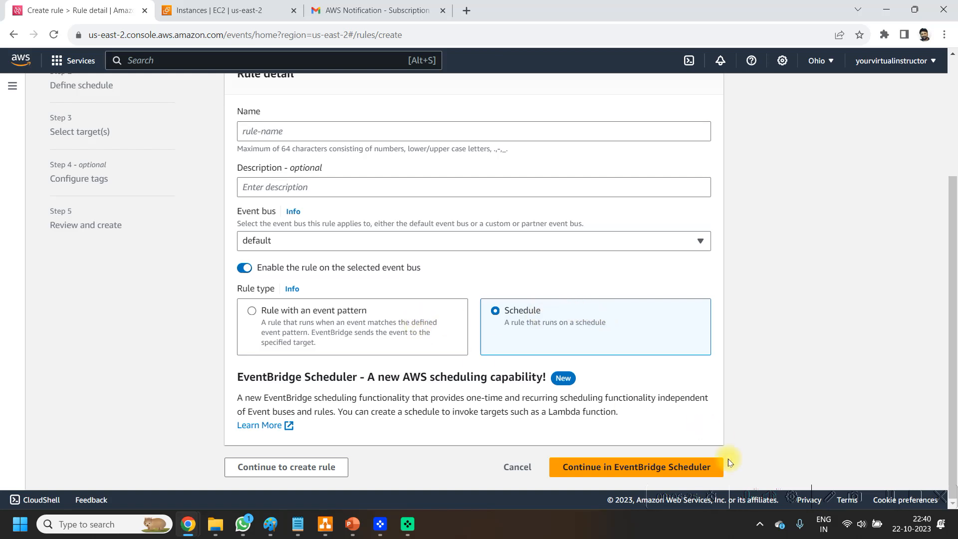
{"action": "left_click", "coordinate": [633, 473]}
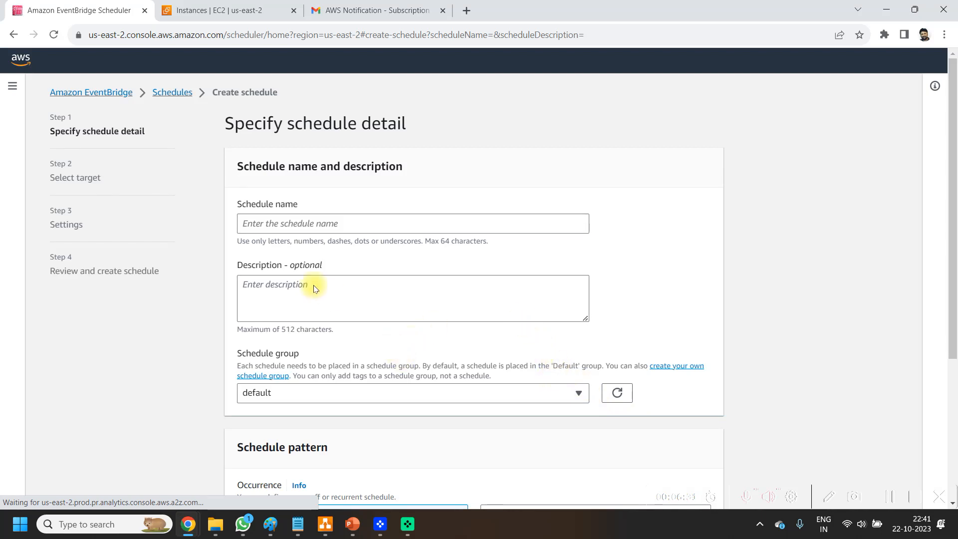
Step: Name the schedule My-EC2-Stop-Rule
{"action": "left_click", "coordinate": [294, 222]}
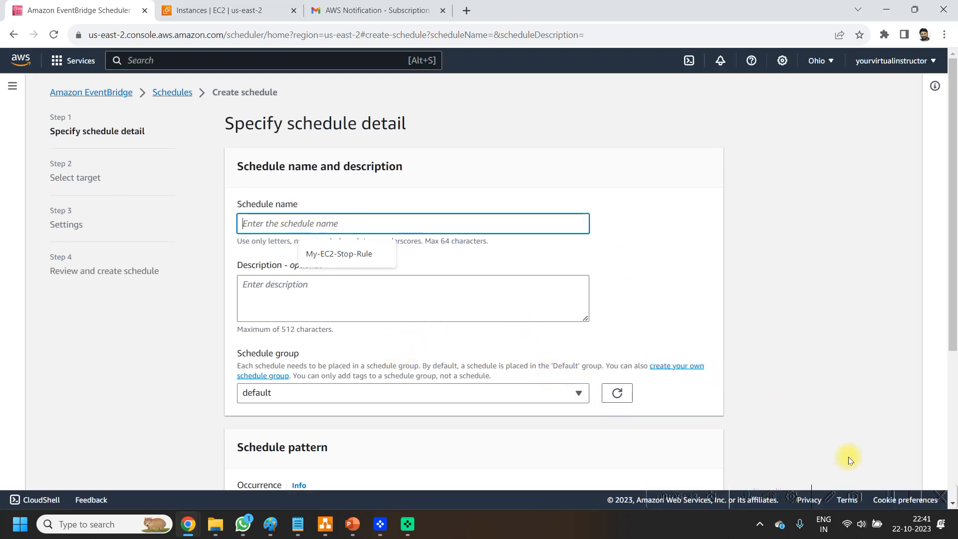
{"action": "key", "text": "Down"}
{"action": "key", "text": "Return"}
Step: Define a recurring, rate-based schedule that runs every 24 hours with the flexible time window set to Off
{"action": "scroll", "coordinate": [724, 312], "scroll_direction": "down", "scroll_amount": 5}
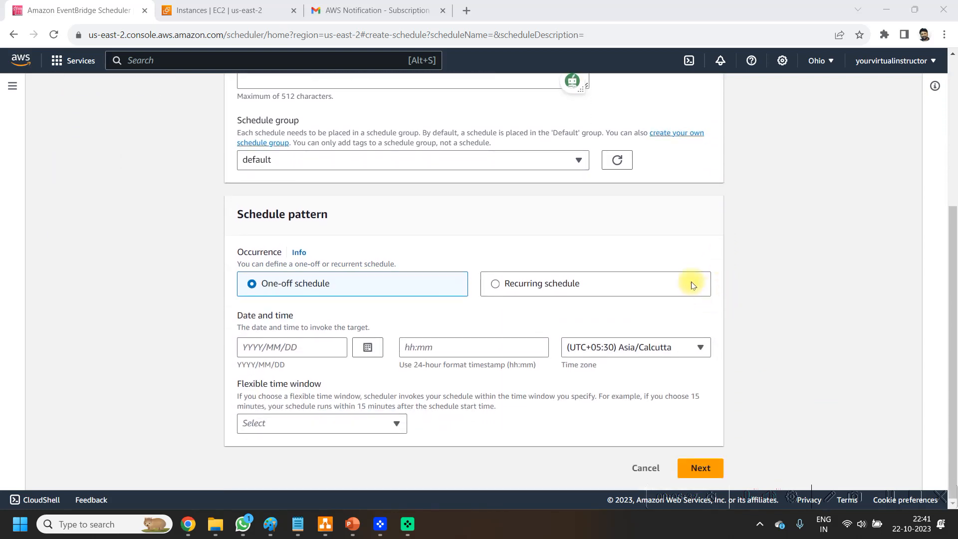
{"action": "left_click", "coordinate": [545, 283]}
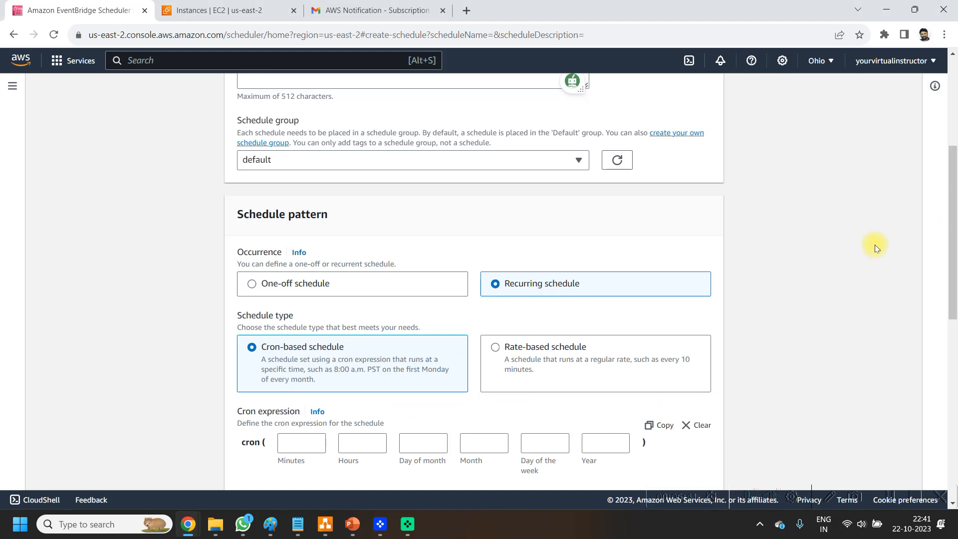
{"action": "scroll", "coordinate": [717, 302], "scroll_direction": "down", "scroll_amount": 2}
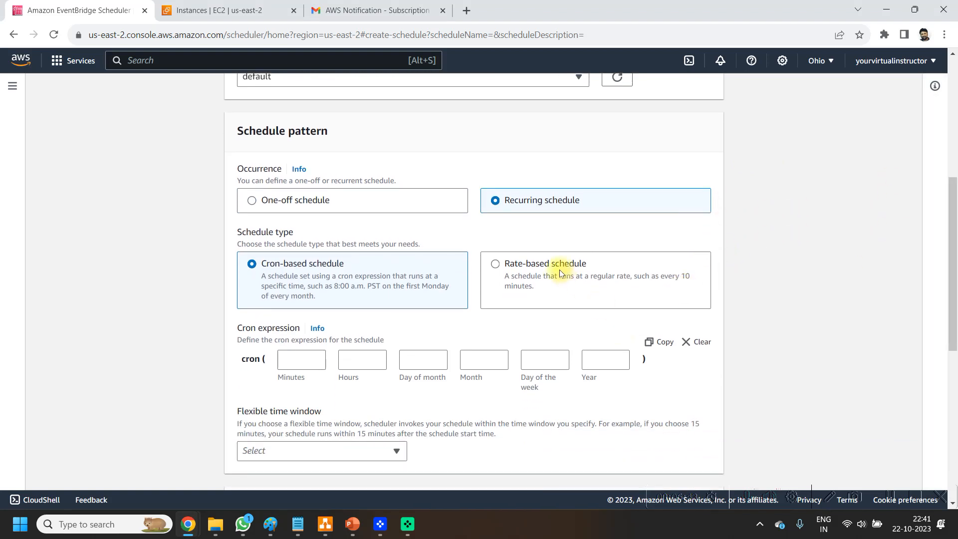
{"action": "left_click", "coordinate": [558, 271]}
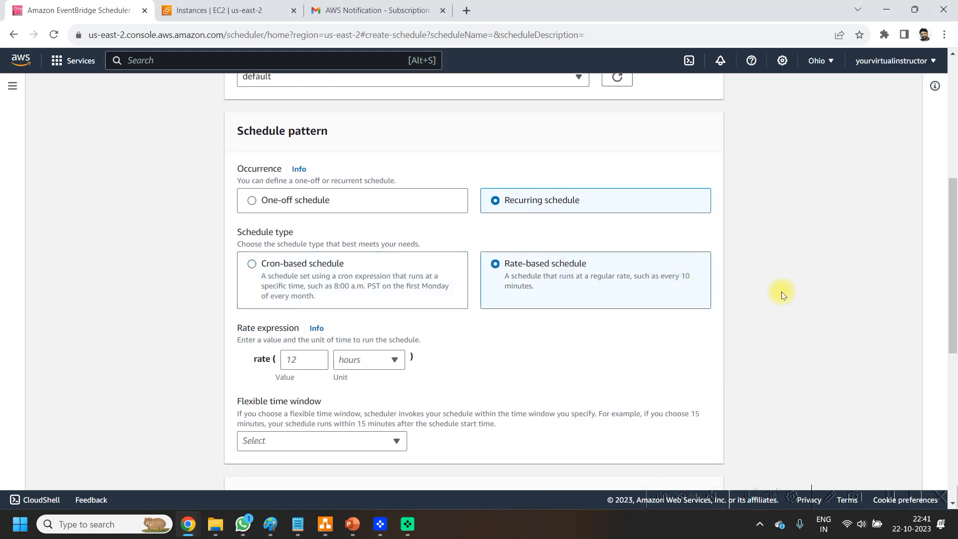
{"action": "left_click", "coordinate": [318, 359]}
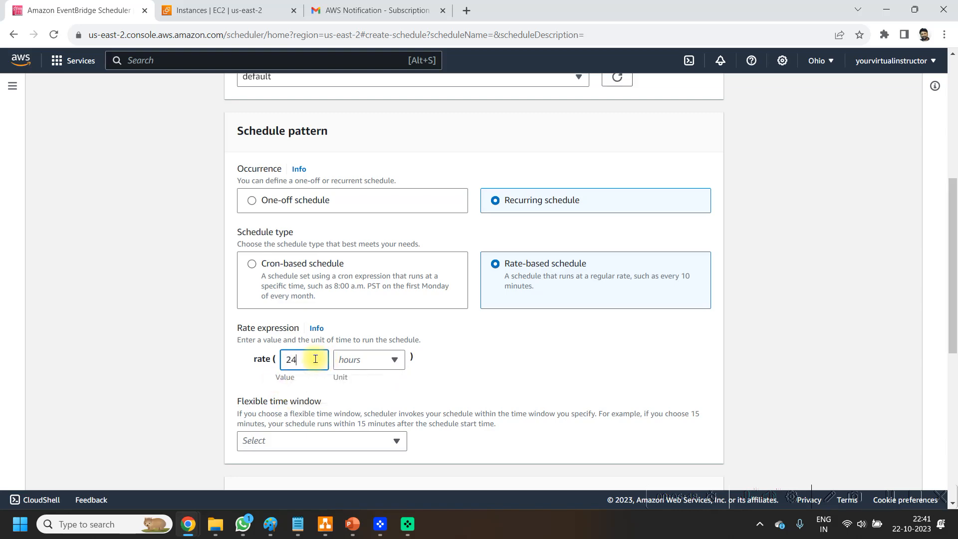
{"action": "left_click", "coordinate": [392, 359]}
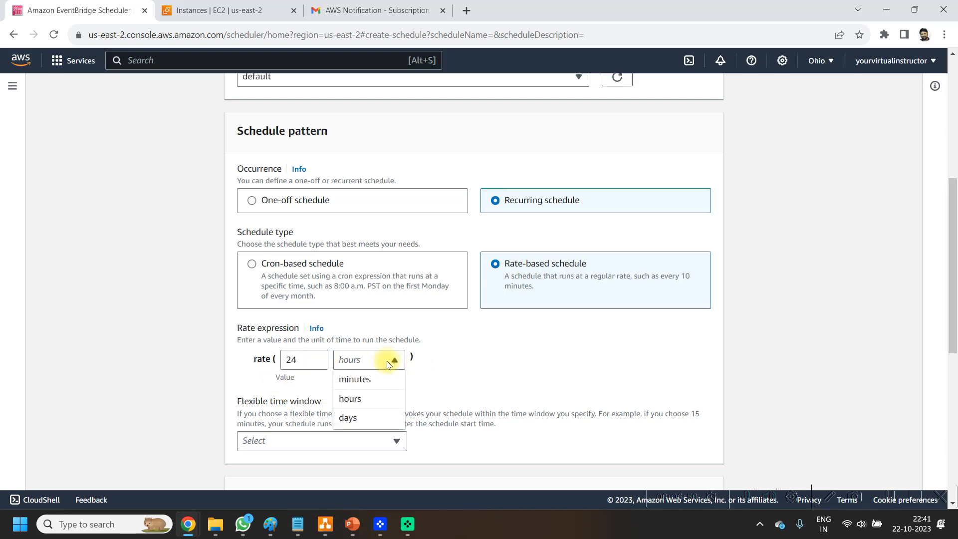
{"action": "left_click", "coordinate": [361, 405]}
{"action": "scroll", "coordinate": [574, 364], "scroll_direction": "down", "scroll_amount": 2}
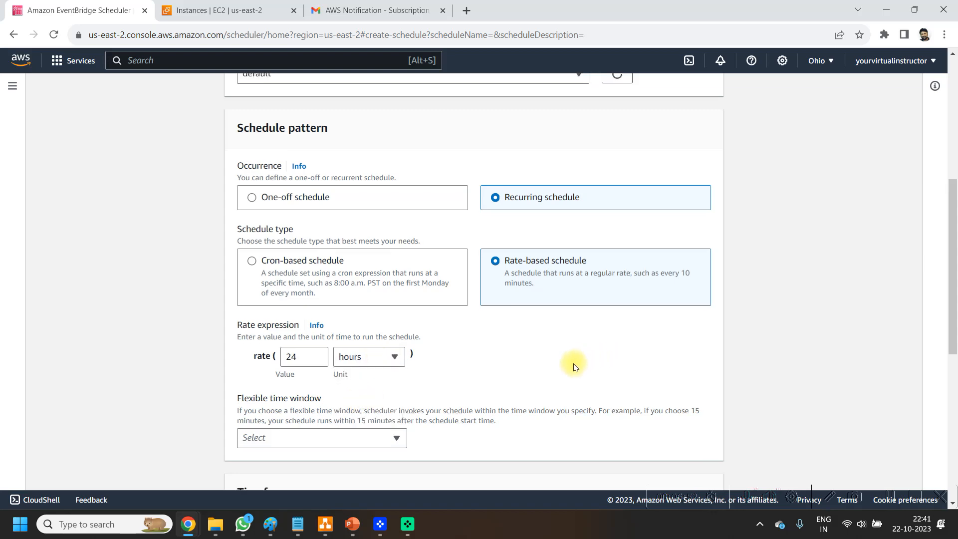
{"action": "left_click", "coordinate": [314, 359]}
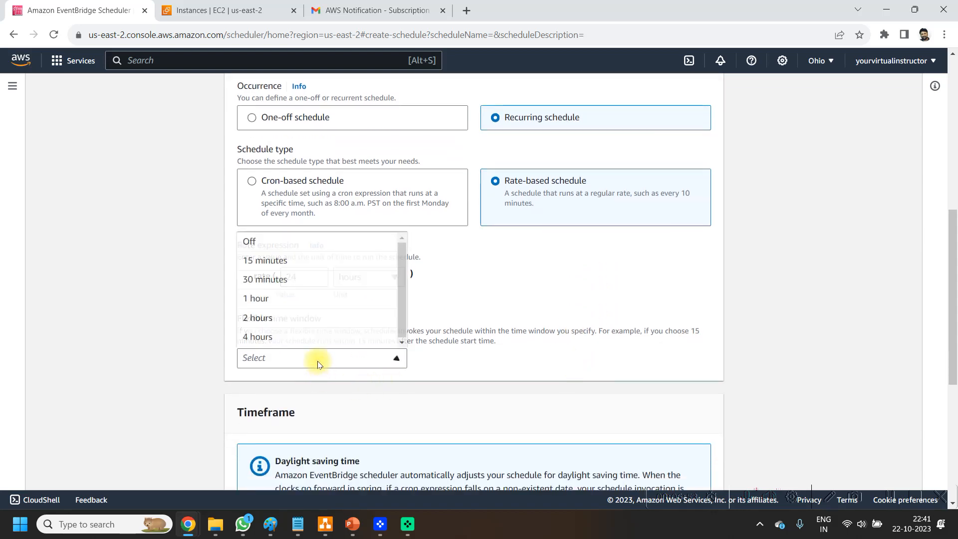
{"action": "left_click", "coordinate": [278, 242]}
Step: Set the timeframe to start on 2023/10/22 at 22:47 and end on 2023/10/22 at 22:55, and continue to target selection
{"action": "scroll", "coordinate": [782, 334], "scroll_direction": "down", "scroll_amount": 6}
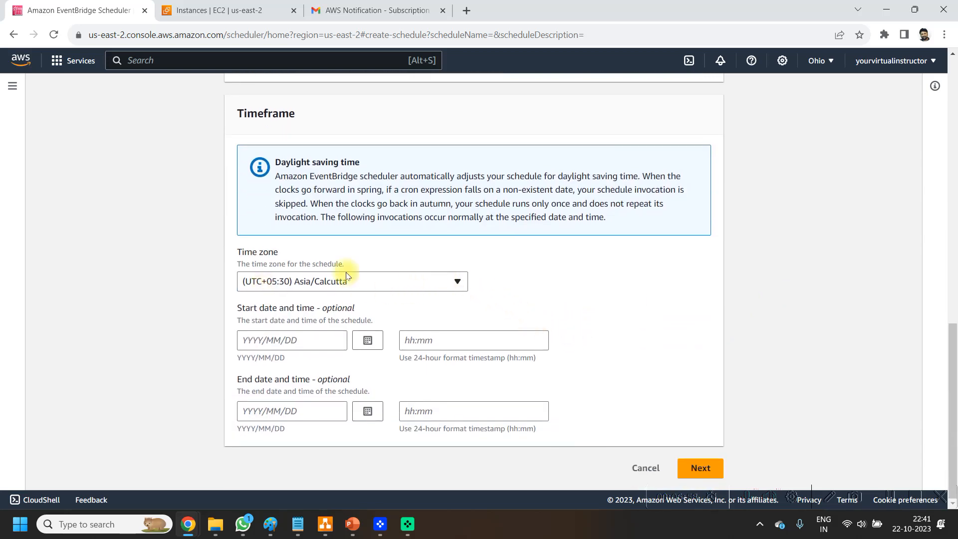
{"action": "left_click", "coordinate": [282, 340]}
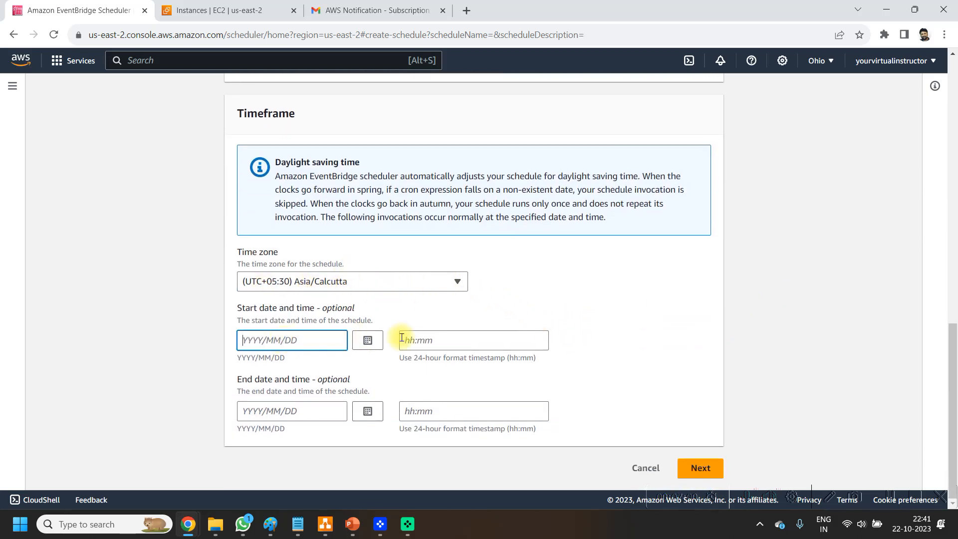
{"action": "left_click", "coordinate": [366, 340]}
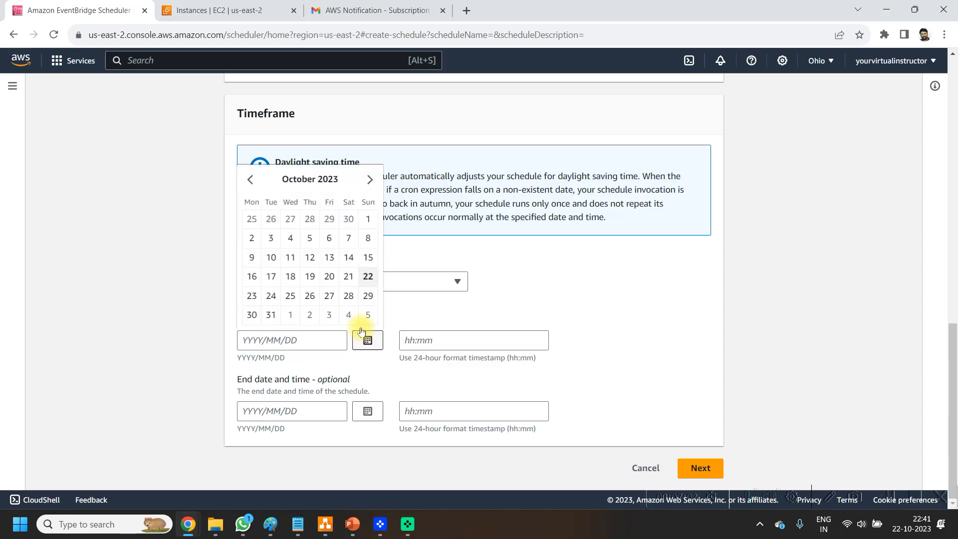
{"action": "left_click", "coordinate": [367, 277]}
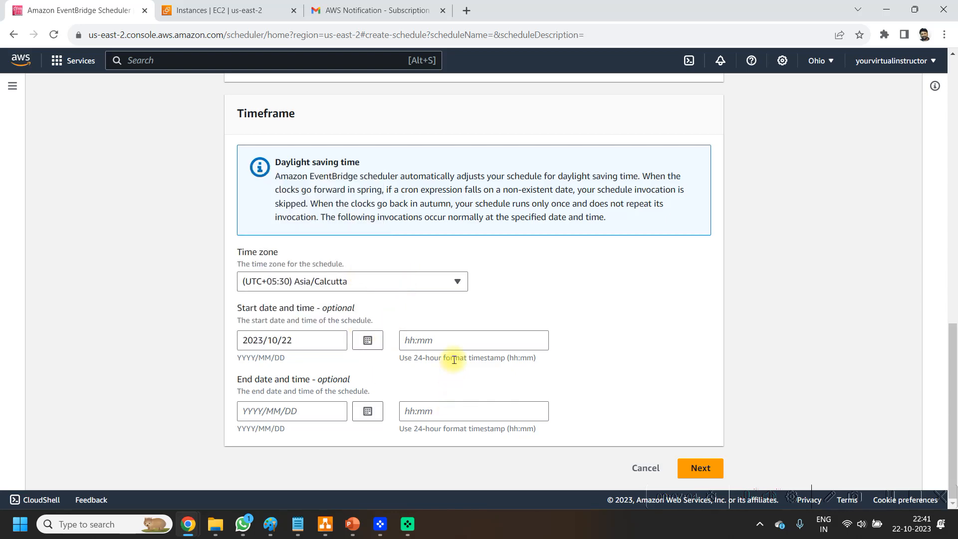
{"action": "left_click", "coordinate": [440, 344]}
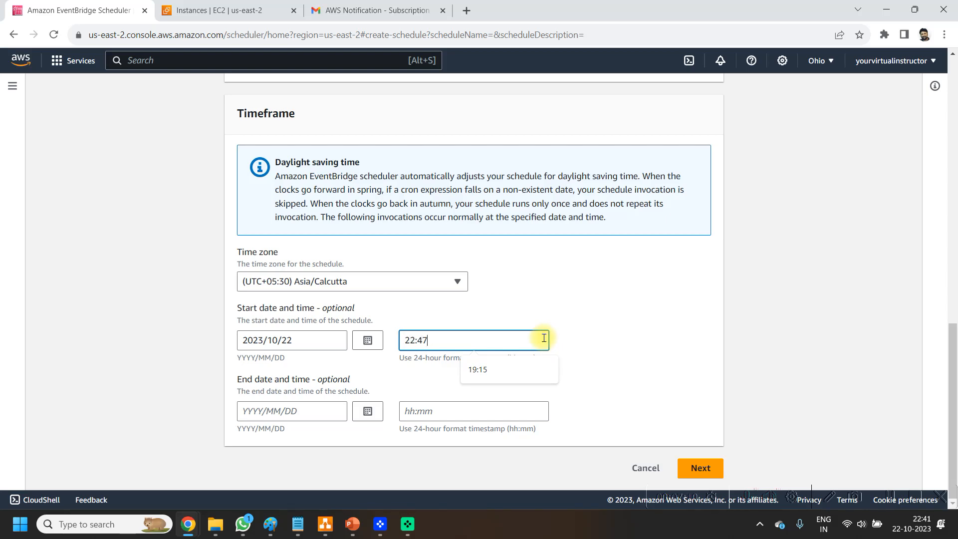
{"action": "left_click", "coordinate": [311, 411]}
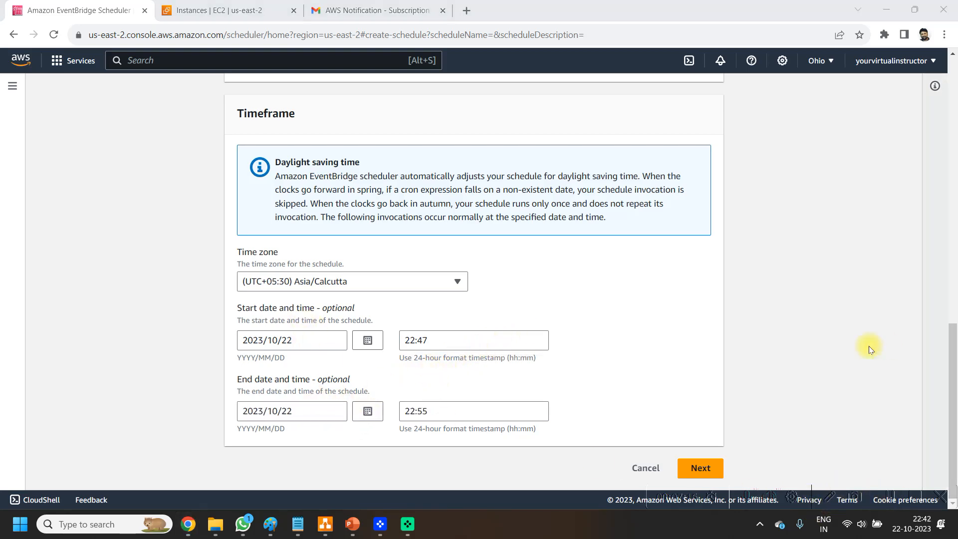
{"action": "left_click", "coordinate": [704, 470]}
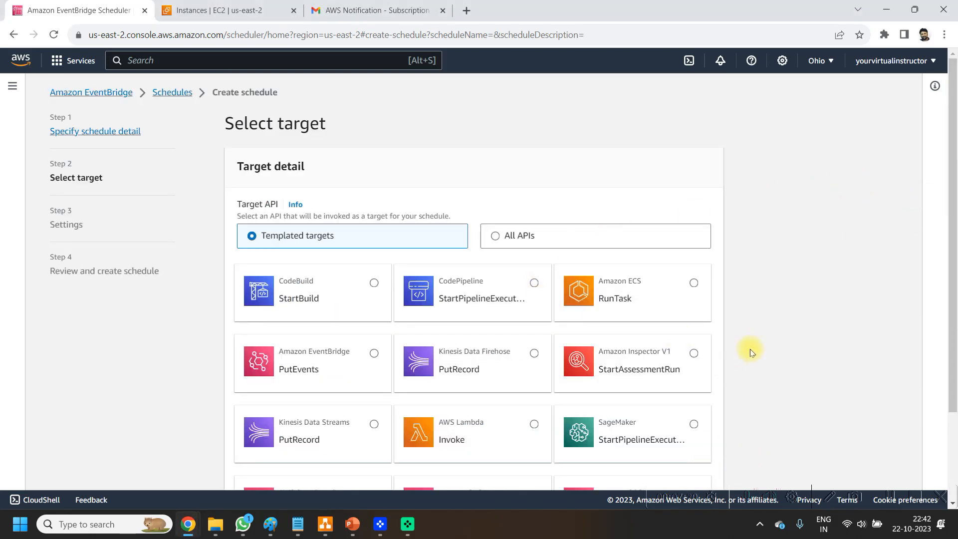
Step: Find AWS Lambda among all APIs and choose its Invoke operation as the schedule's target
{"action": "left_click", "coordinate": [523, 245]}
{"action": "scroll", "coordinate": [753, 276], "scroll_direction": "down", "scroll_amount": 2}
{"action": "left_click", "coordinate": [455, 194]}
{"action": "type", "text": "la"}
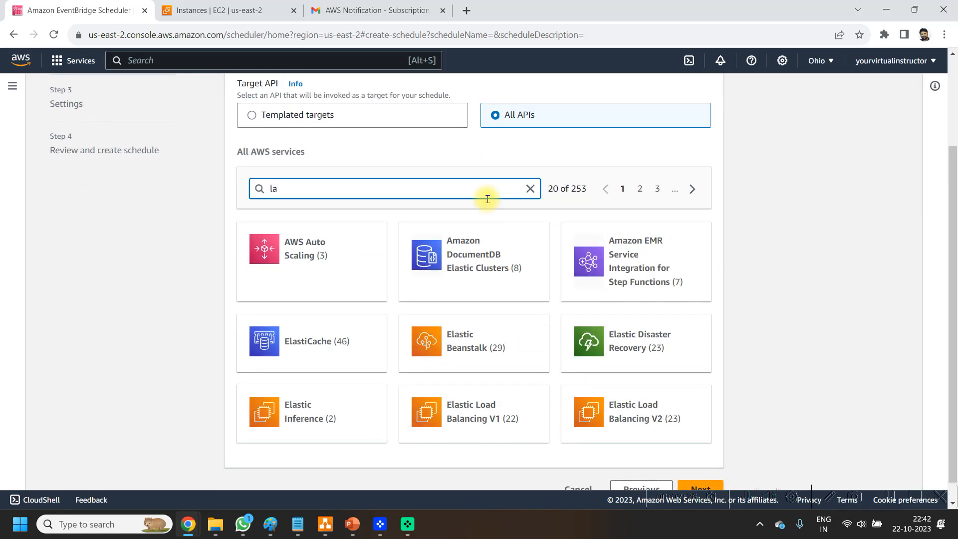
{"action": "type", "text": "m"}
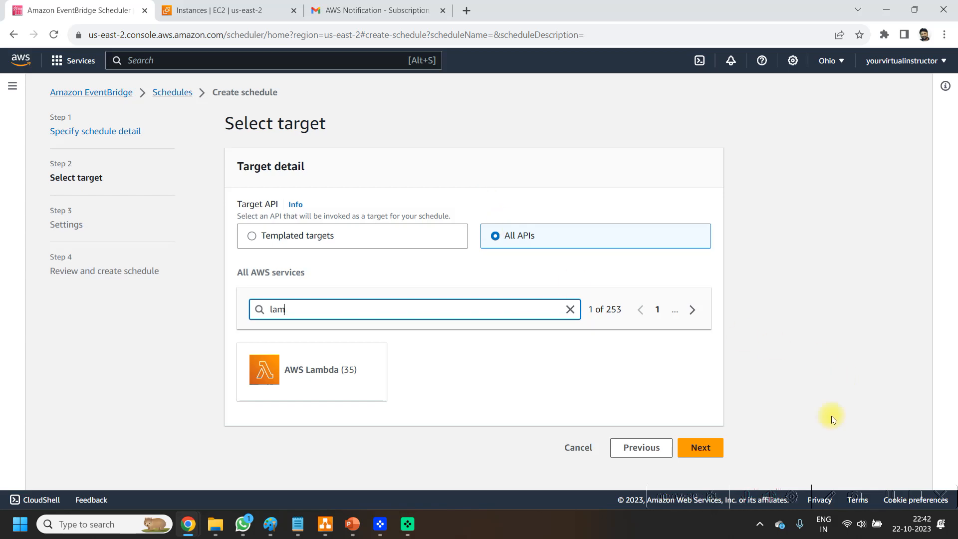
{"action": "left_click", "coordinate": [343, 374]}
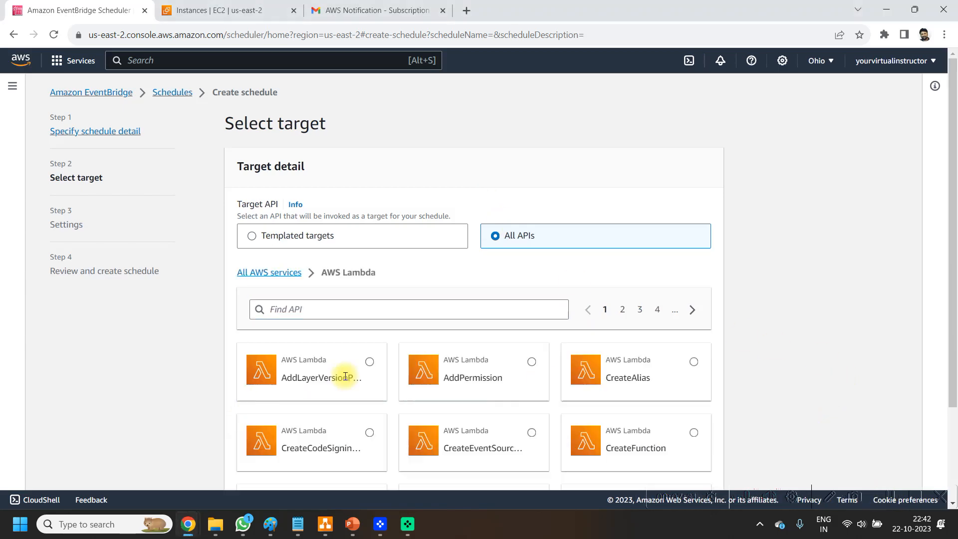
{"action": "scroll", "coordinate": [614, 349], "scroll_direction": "down", "scroll_amount": 3}
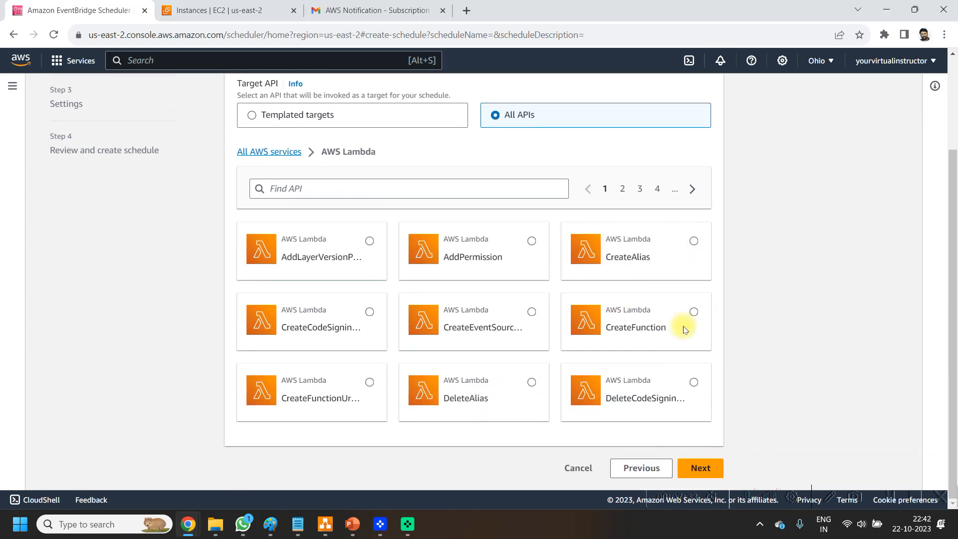
{"action": "left_click", "coordinate": [622, 190]}
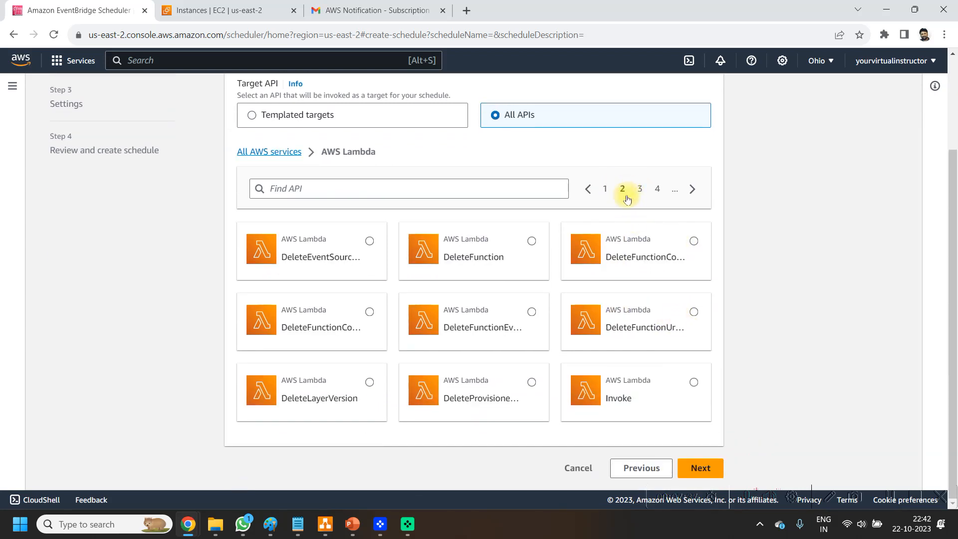
{"action": "left_click", "coordinate": [694, 384]}
{"action": "scroll", "coordinate": [692, 382], "scroll_direction": "down", "scroll_amount": 5}
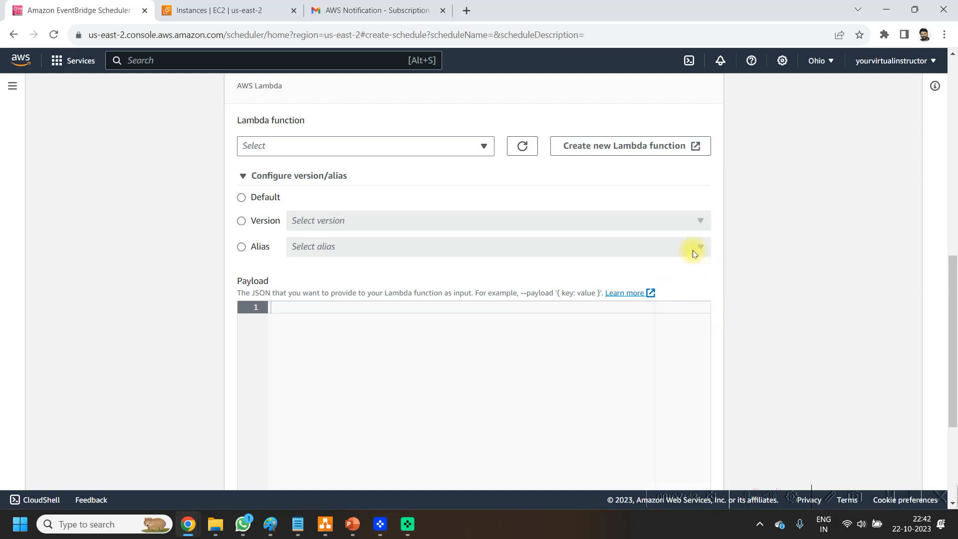
{"action": "scroll", "coordinate": [416, 177], "scroll_direction": "down", "scroll_amount": 2}
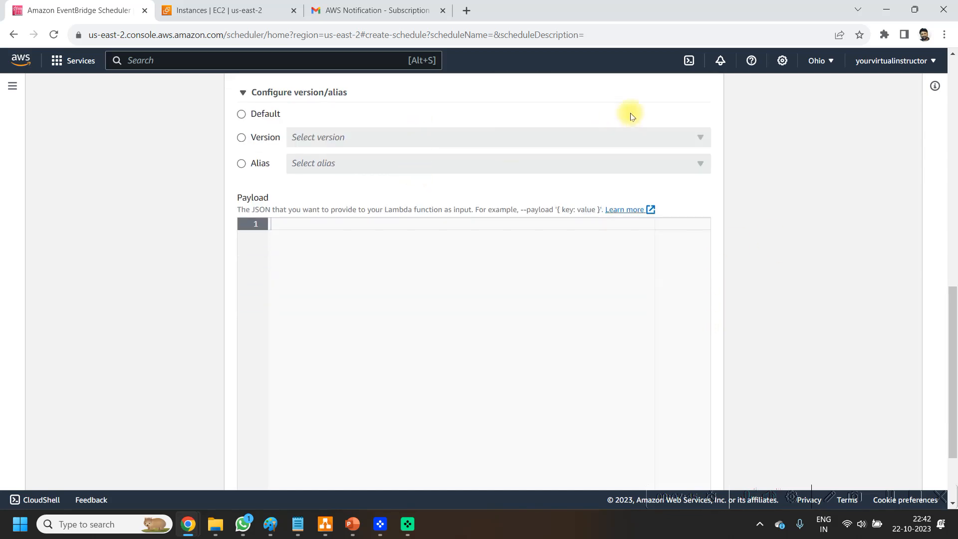
{"action": "scroll", "coordinate": [554, 165], "scroll_direction": "down", "scroll_amount": 2}
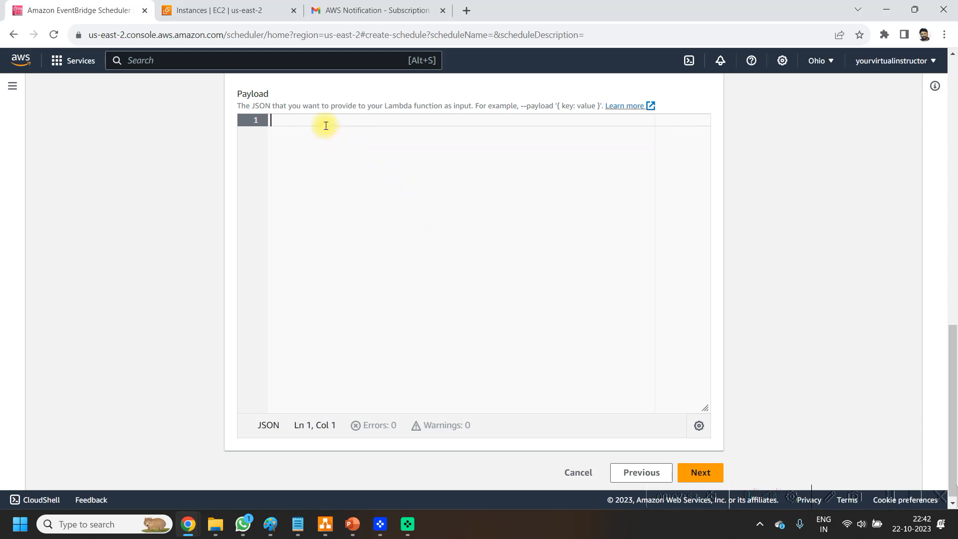
Step: Select my_ec2_auto_start_stop_function as the Lambda function to invoke, leave the payload empty, and continue to the schedule settings
{"action": "scroll", "coordinate": [579, 305], "scroll_direction": "down", "scroll_amount": 1}
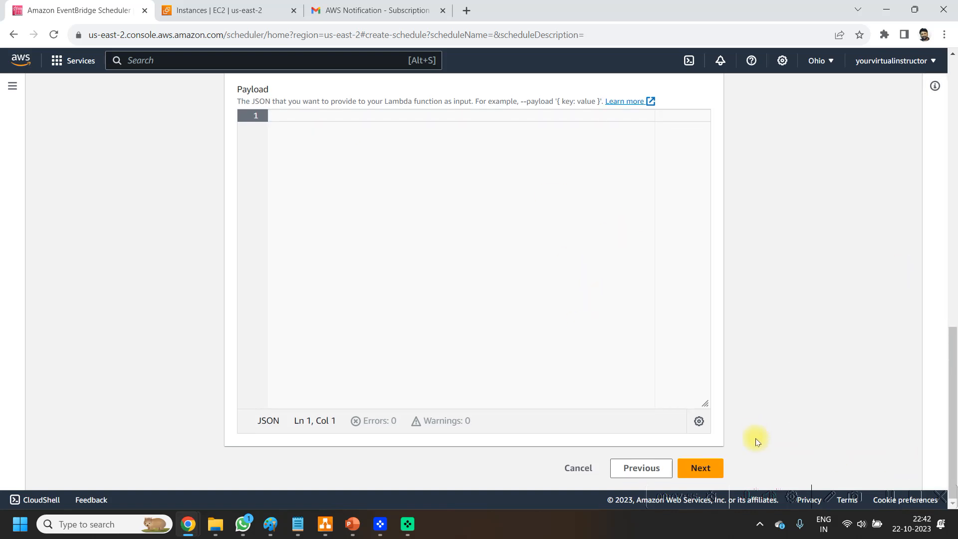
{"action": "left_click", "coordinate": [718, 467]}
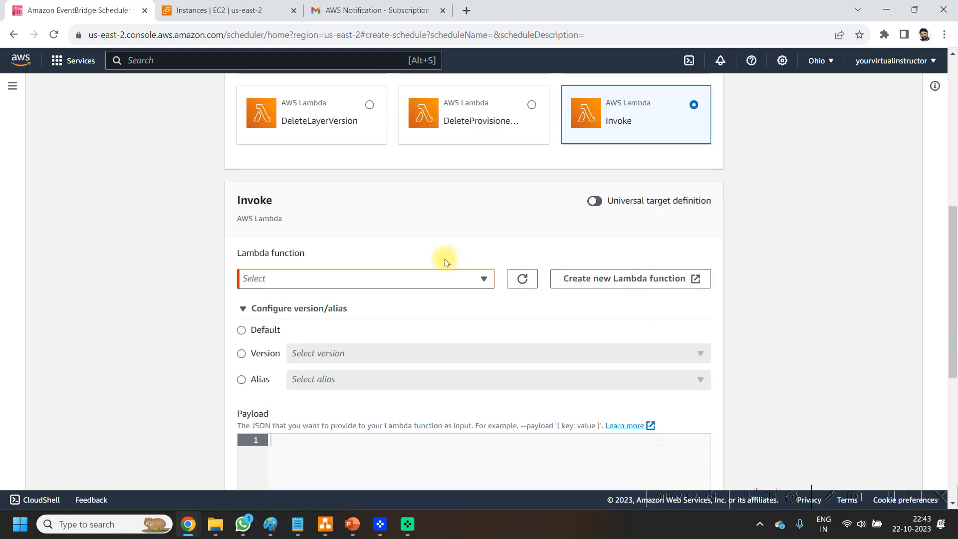
{"action": "left_click", "coordinate": [414, 280]}
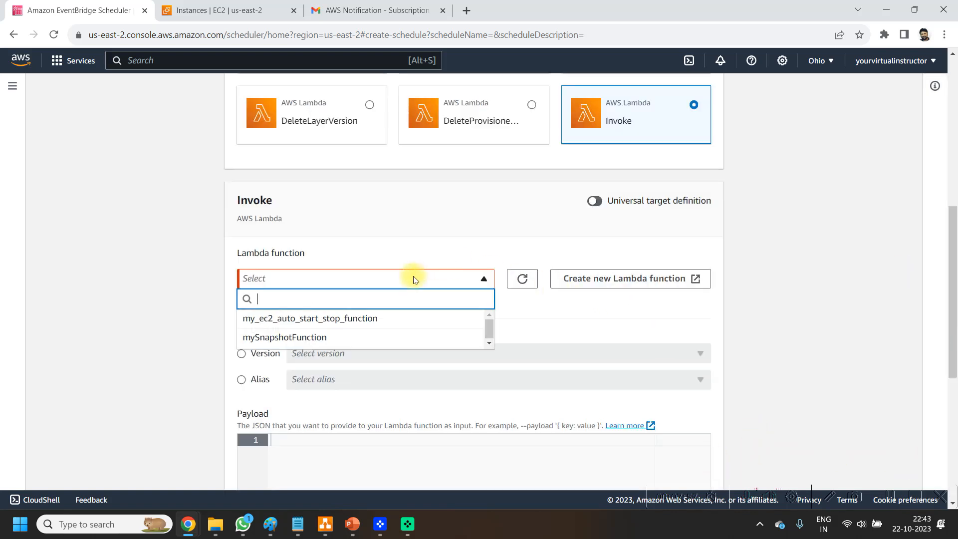
{"action": "left_click", "coordinate": [357, 318]}
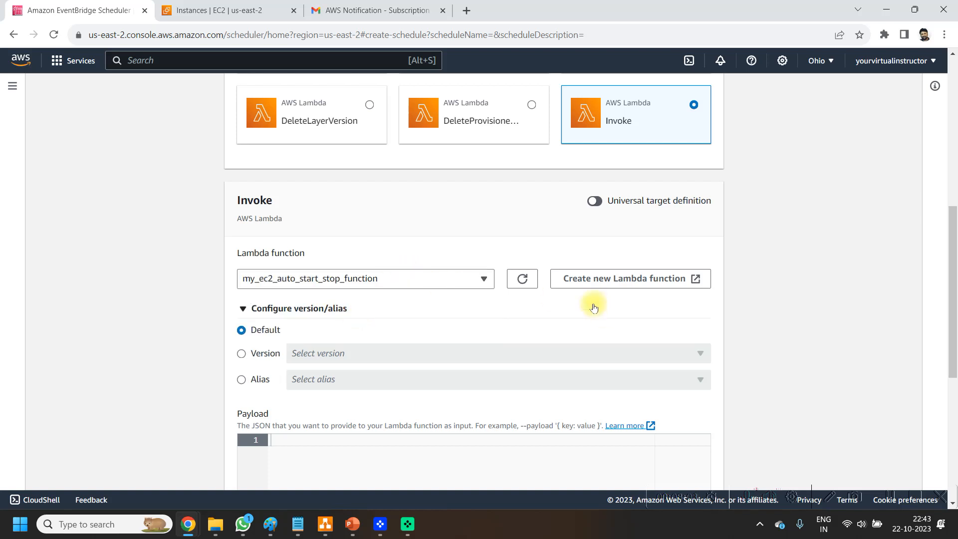
{"action": "scroll", "coordinate": [799, 292], "scroll_direction": "down", "scroll_amount": 6}
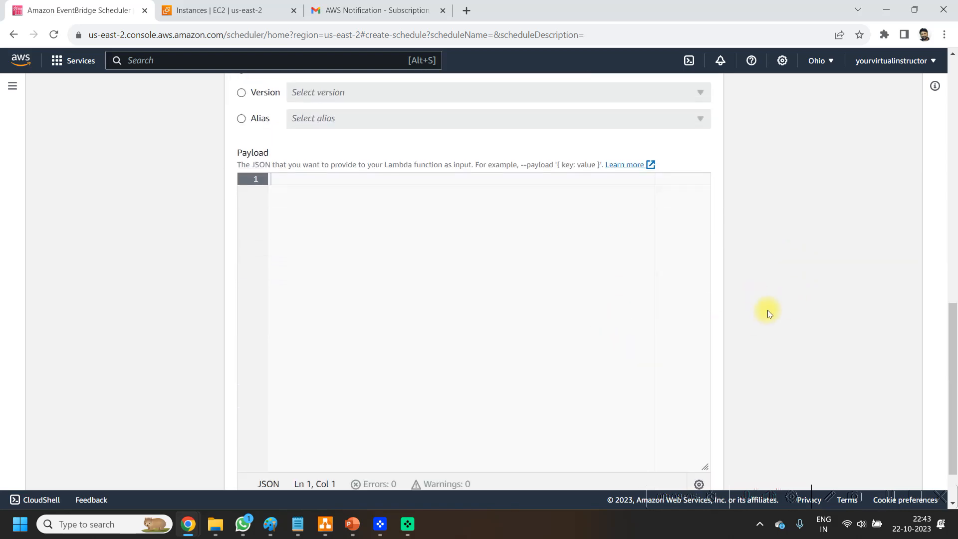
{"action": "left_click", "coordinate": [701, 469]}
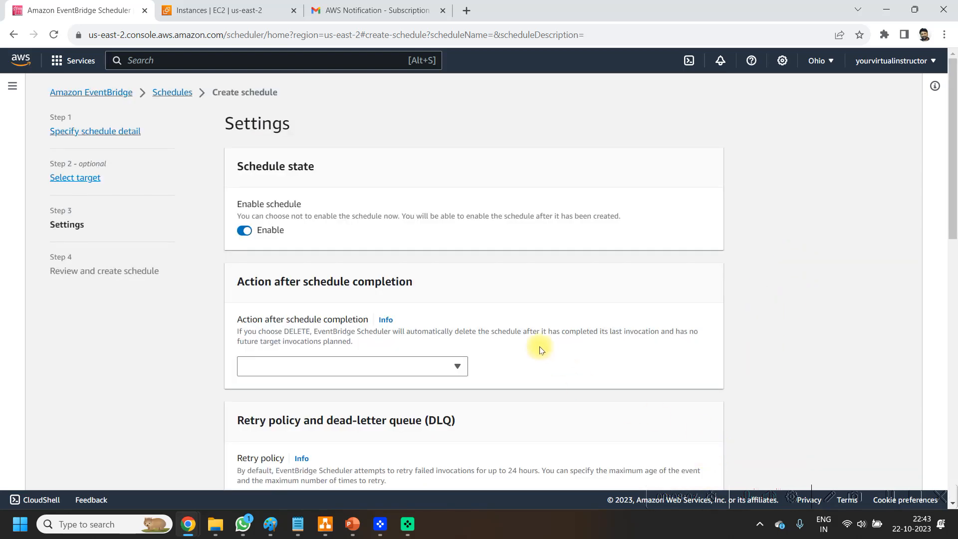
Step: Set the action after schedule completion to NONE, choose to create a new execution role for the schedule, and continue to the review
{"action": "left_click", "coordinate": [367, 369]}
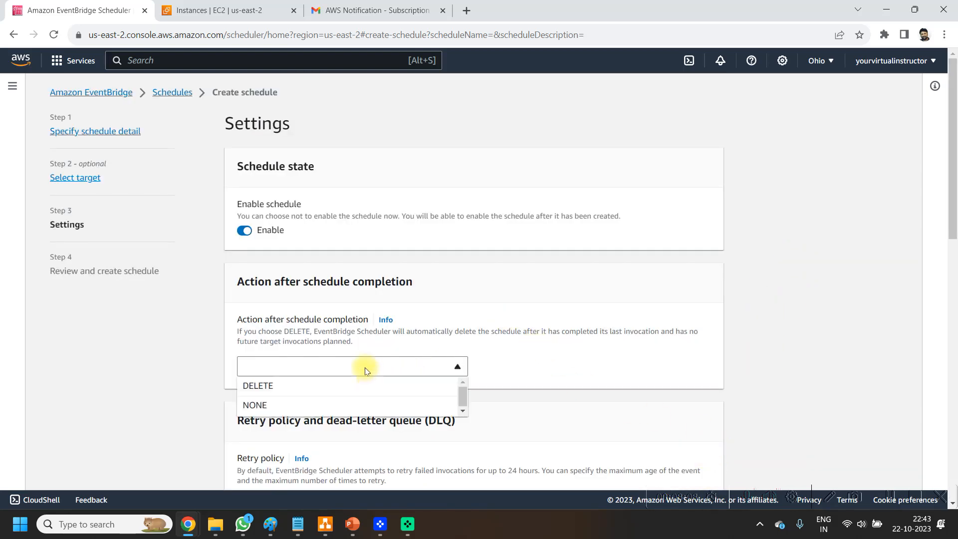
{"action": "left_click", "coordinate": [267, 407]}
{"action": "scroll", "coordinate": [734, 306], "scroll_direction": "down", "scroll_amount": 5}
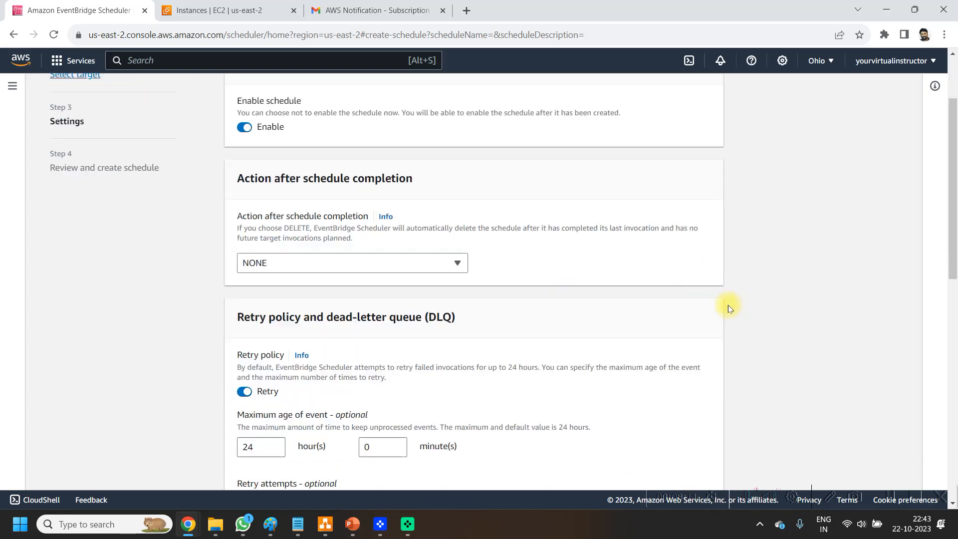
{"action": "scroll", "coordinate": [688, 303], "scroll_direction": "down", "scroll_amount": 7}
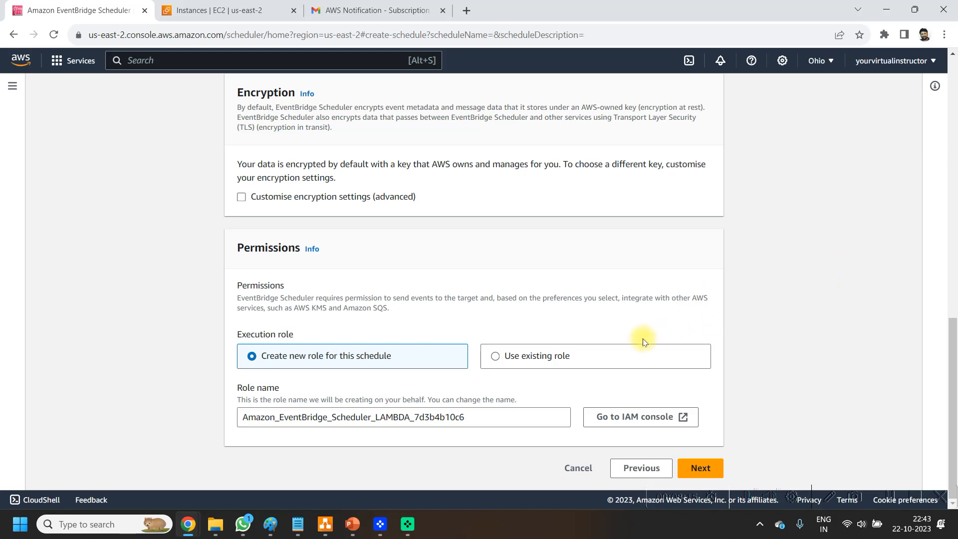
{"action": "left_click", "coordinate": [534, 361]}
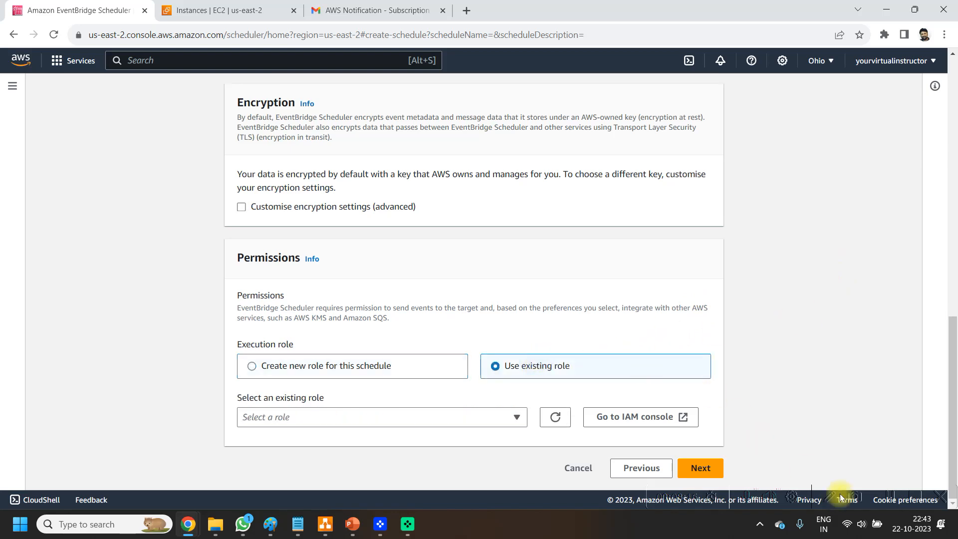
{"action": "left_click", "coordinate": [282, 355]}
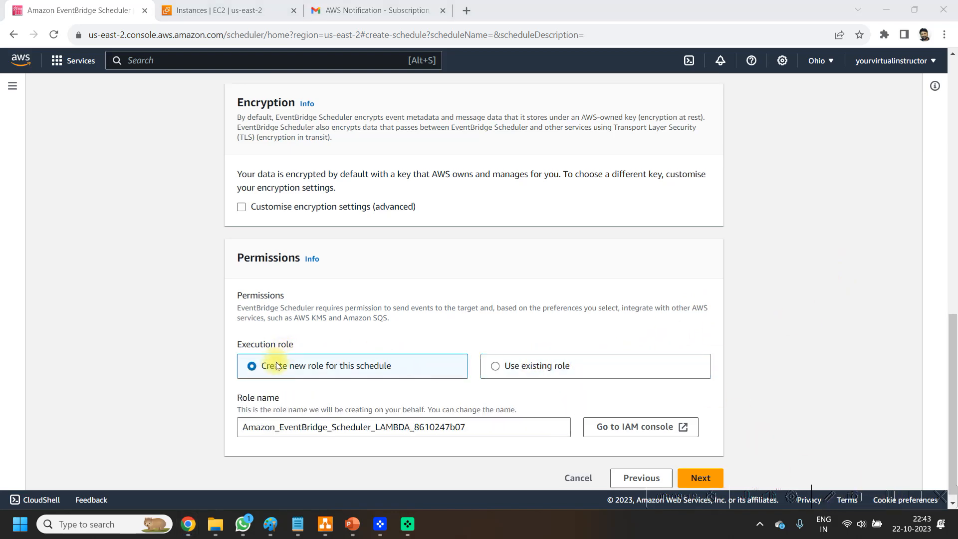
{"action": "left_click", "coordinate": [708, 479]}
Step: Review the target and settings summary and create the schedule
{"action": "scroll", "coordinate": [649, 302], "scroll_direction": "down", "scroll_amount": 6}
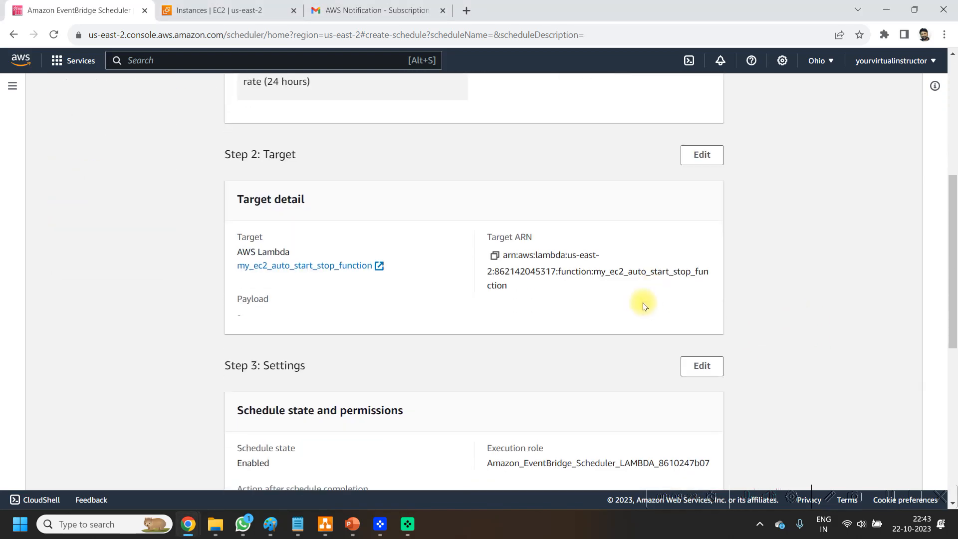
{"action": "scroll", "coordinate": [777, 340], "scroll_direction": "down", "scroll_amount": 8}
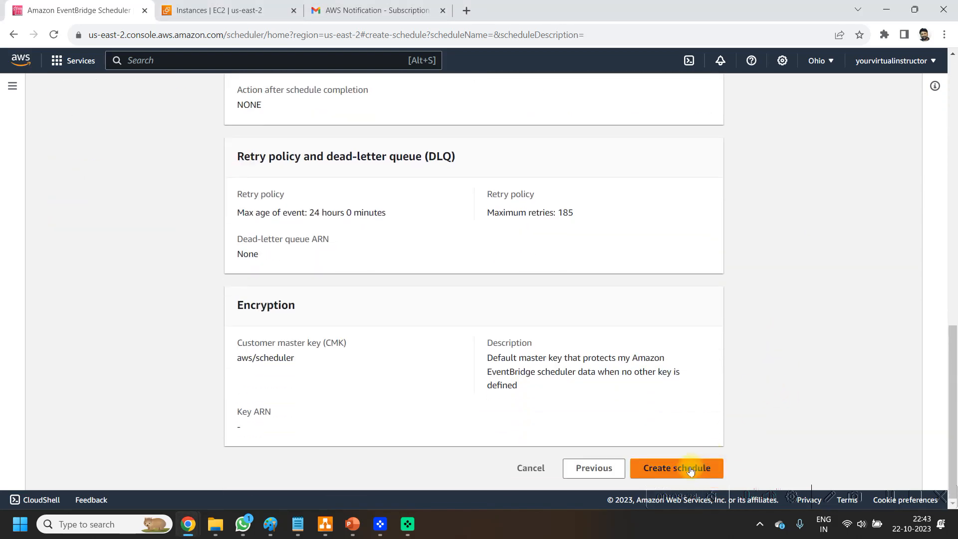
{"action": "left_click", "coordinate": [690, 470]}
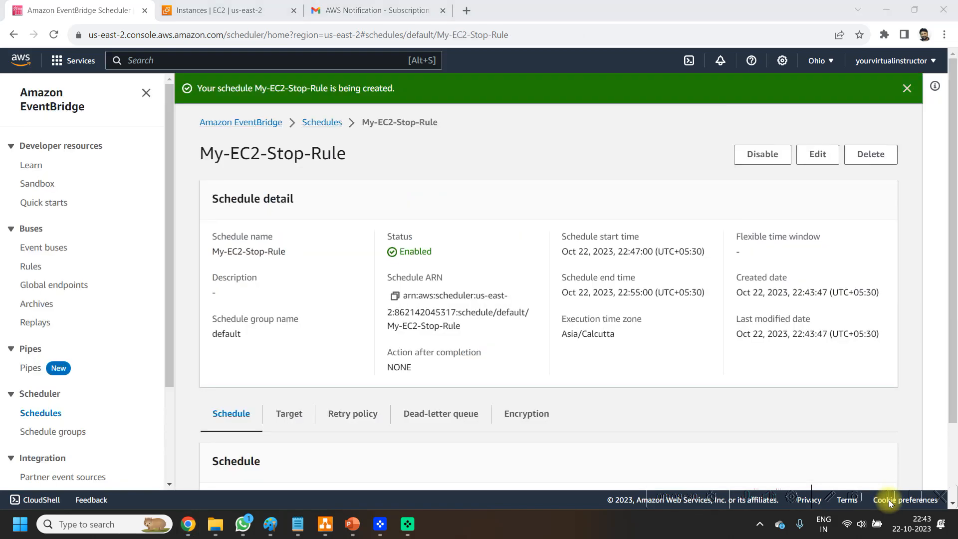
Step: Go to the Lambda service from the console home and open my_ec2_auto_start_stop_function
{"action": "left_click", "coordinate": [15, 64]}
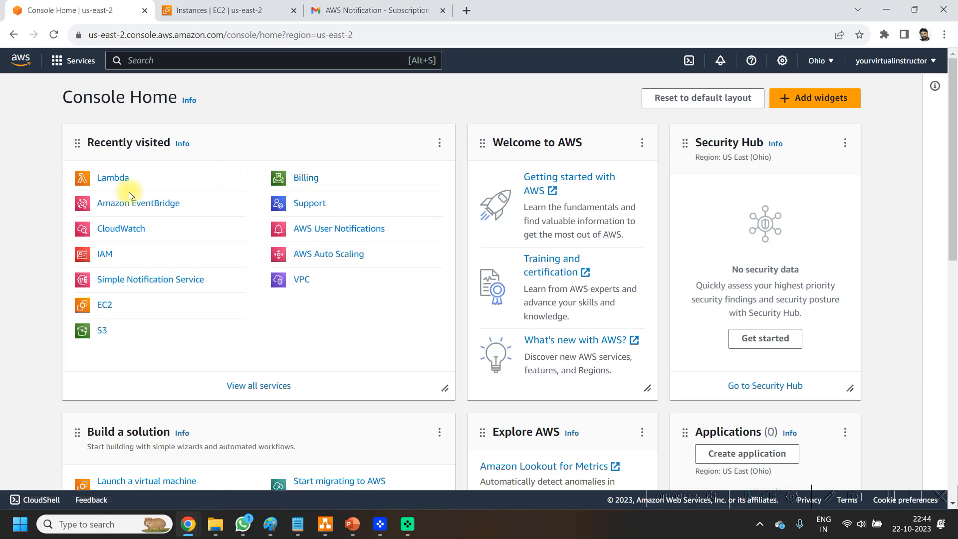
{"action": "left_click", "coordinate": [113, 178]}
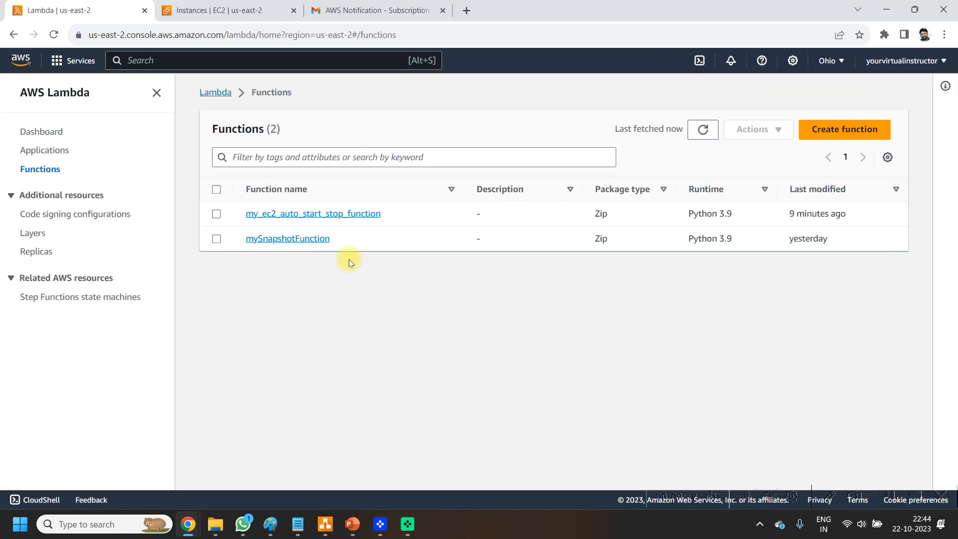
{"action": "left_click", "coordinate": [217, 214]}
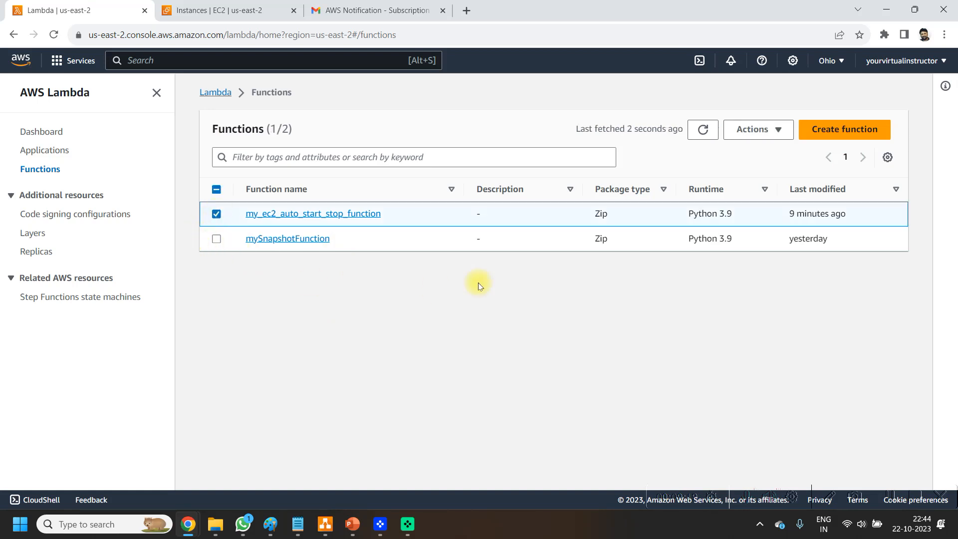
{"action": "left_click", "coordinate": [776, 130]}
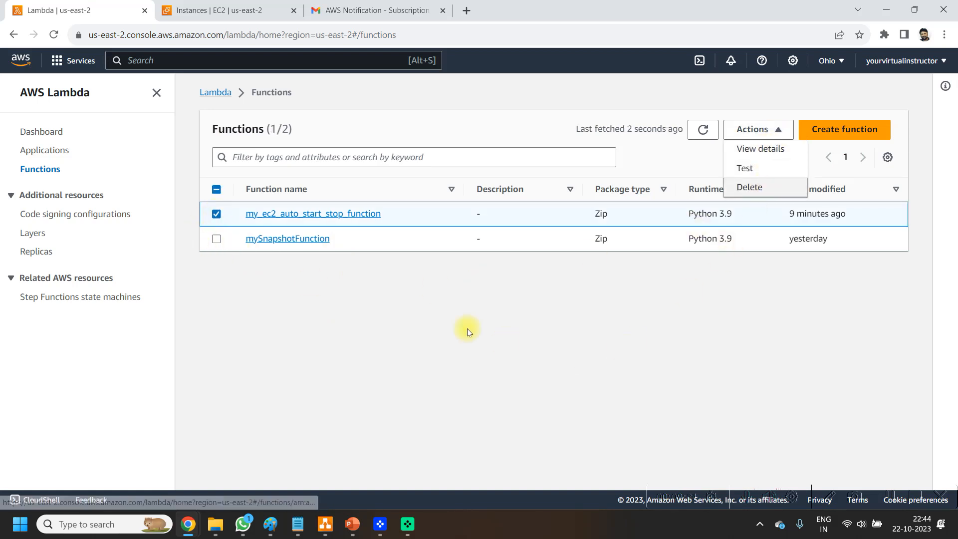
{"action": "left_click", "coordinate": [300, 215]}
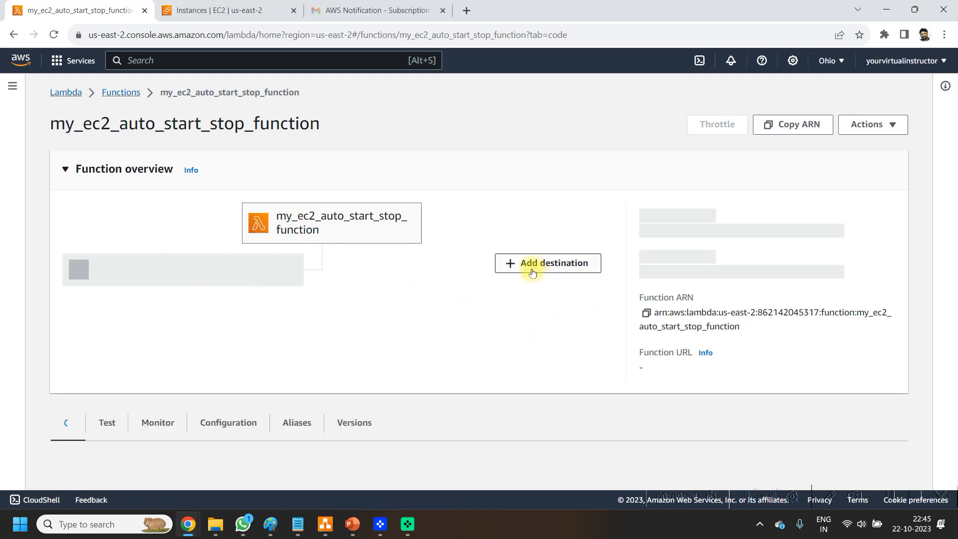
Step: Add an on-success destination for asynchronous invocation that sends to the SNS topic ec2_auto_start_stop_notfication, and save it
{"action": "left_click", "coordinate": [549, 273]}
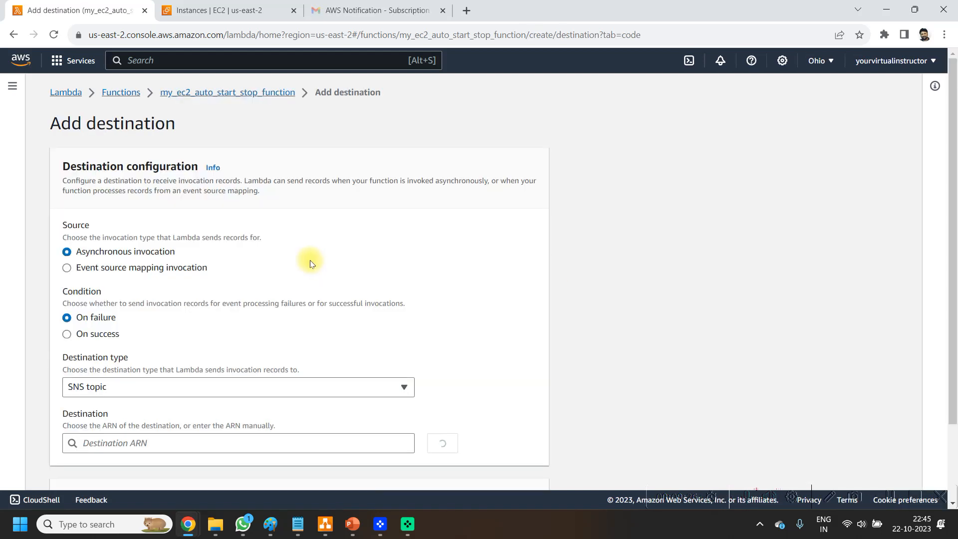
{"action": "left_click", "coordinate": [93, 338]}
{"action": "scroll", "coordinate": [144, 310], "scroll_direction": "down", "scroll_amount": 2}
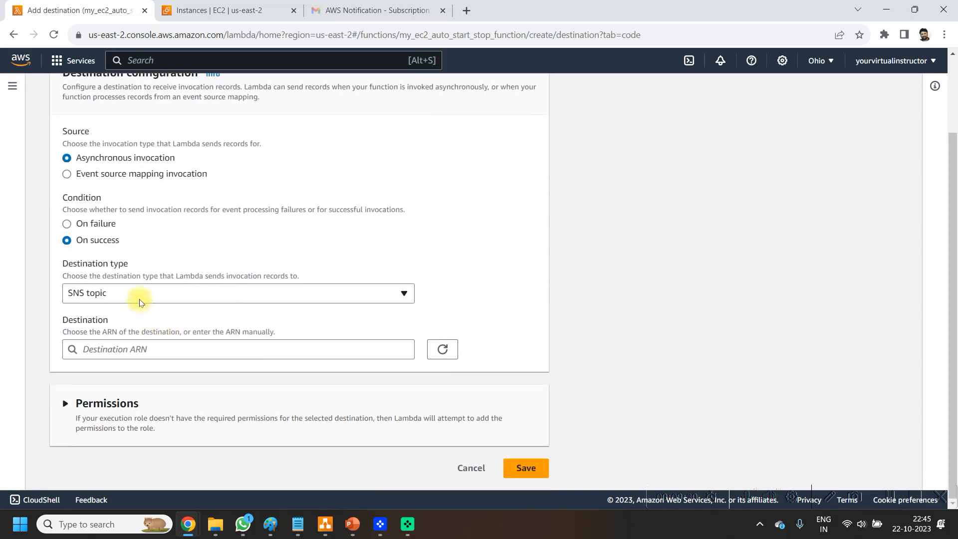
{"action": "left_click", "coordinate": [138, 293]}
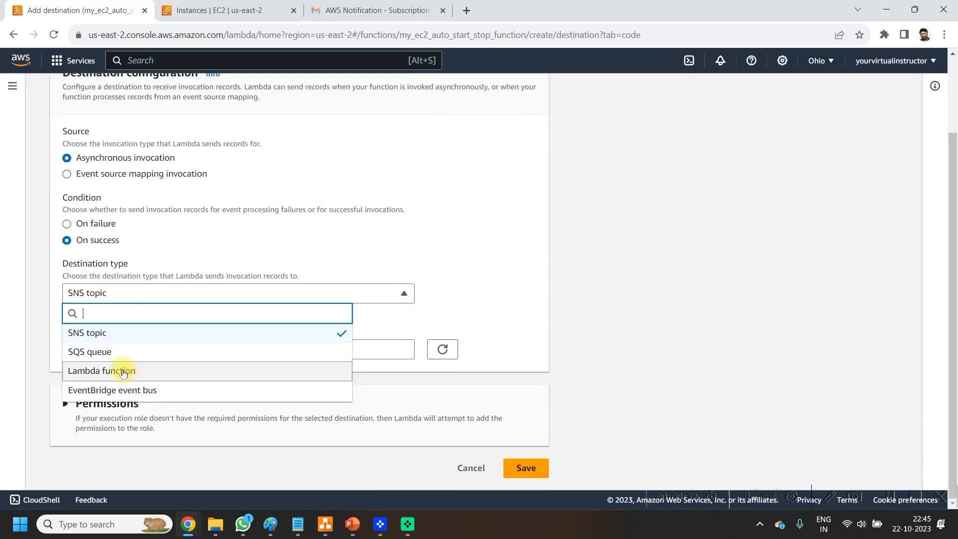
{"action": "left_click", "coordinate": [115, 336]}
{"action": "left_click", "coordinate": [133, 352]}
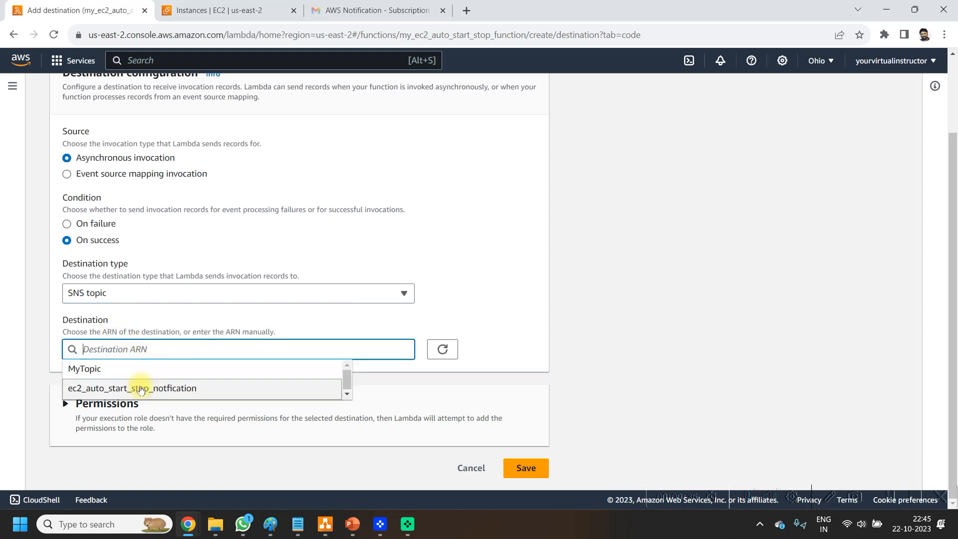
{"action": "left_click", "coordinate": [135, 388]}
{"action": "left_click", "coordinate": [522, 469]}
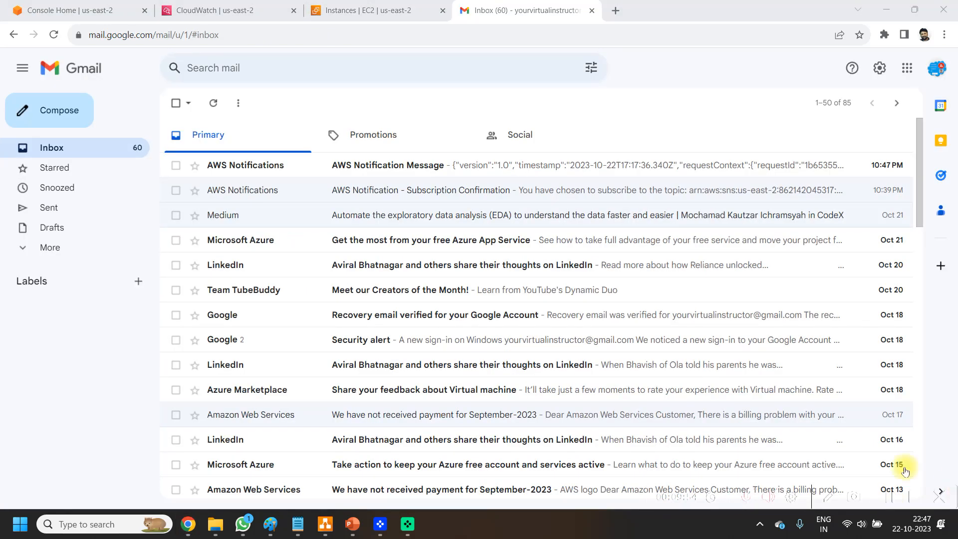
Step: Open the latest AWS Notification Message in the Gmail inbox and examine the function's invocation record in it
{"action": "left_click", "coordinate": [596, 172]}
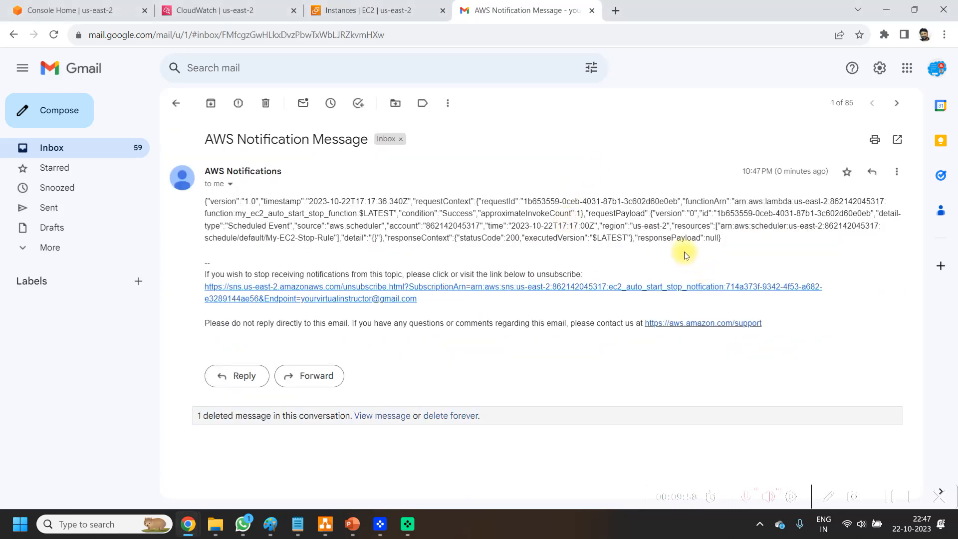
{"action": "left_click", "coordinate": [889, 497]}
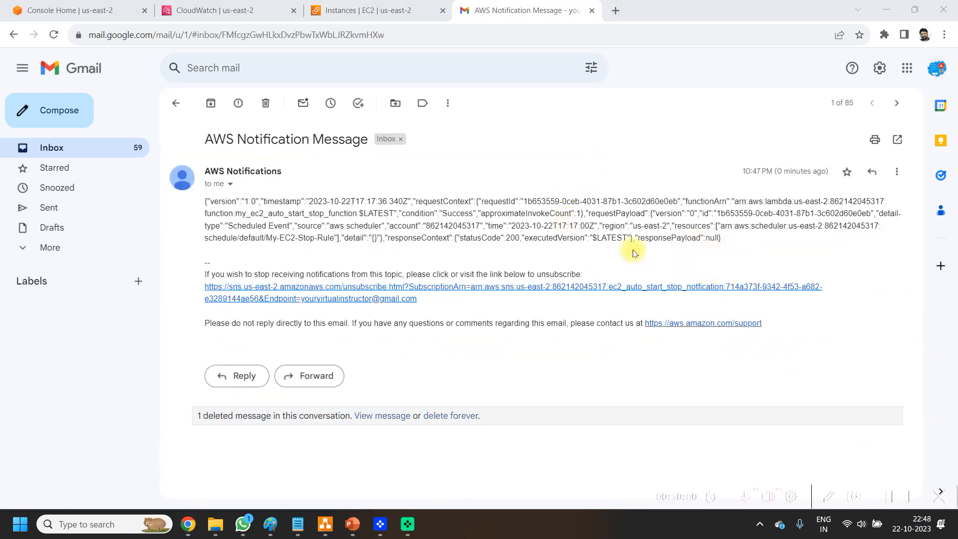
{"action": "left_click_drag", "start_coordinate": [502, 204], "coordinate": [697, 227]}
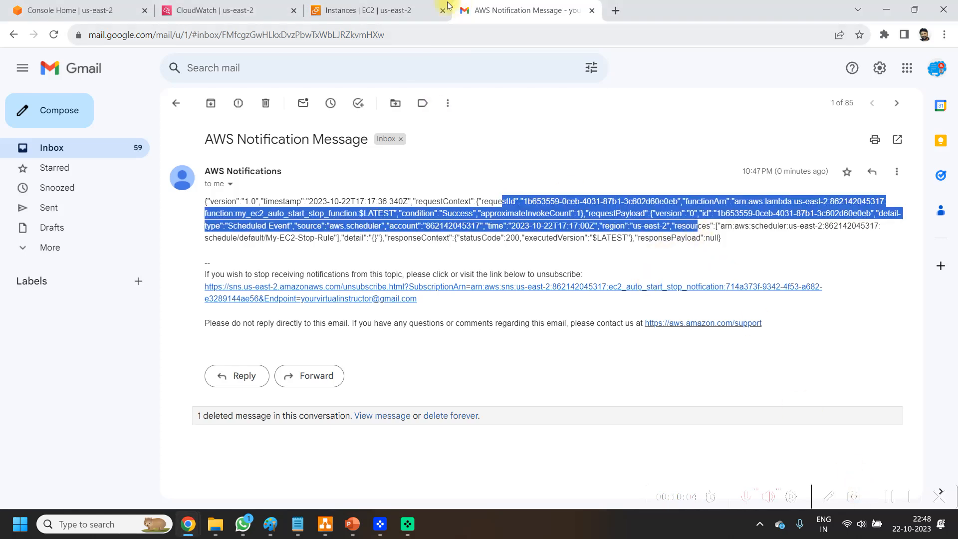
Step: Switch to the EC2 instances list and remove the running-state filter to check the state of every instance
{"action": "left_click", "coordinate": [410, 5]}
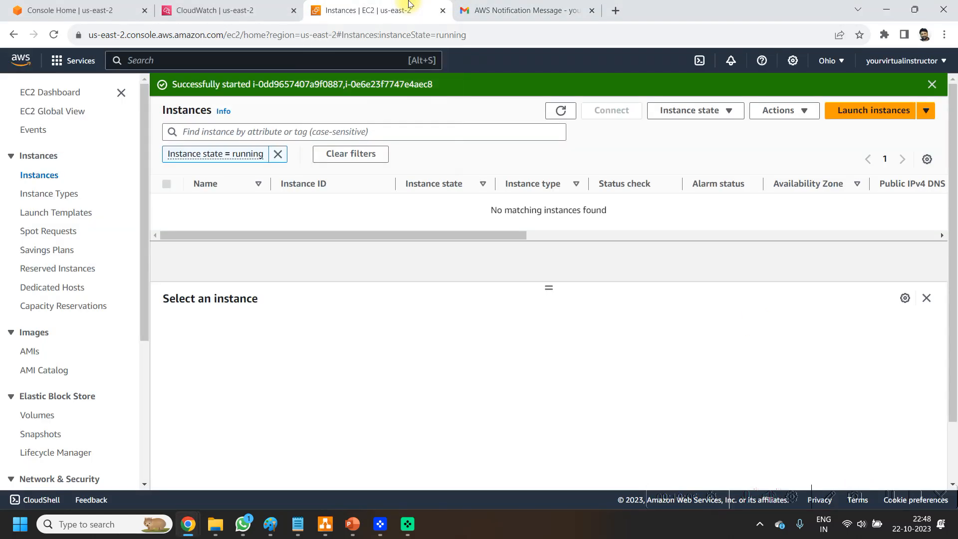
{"action": "left_click", "coordinate": [278, 156]}
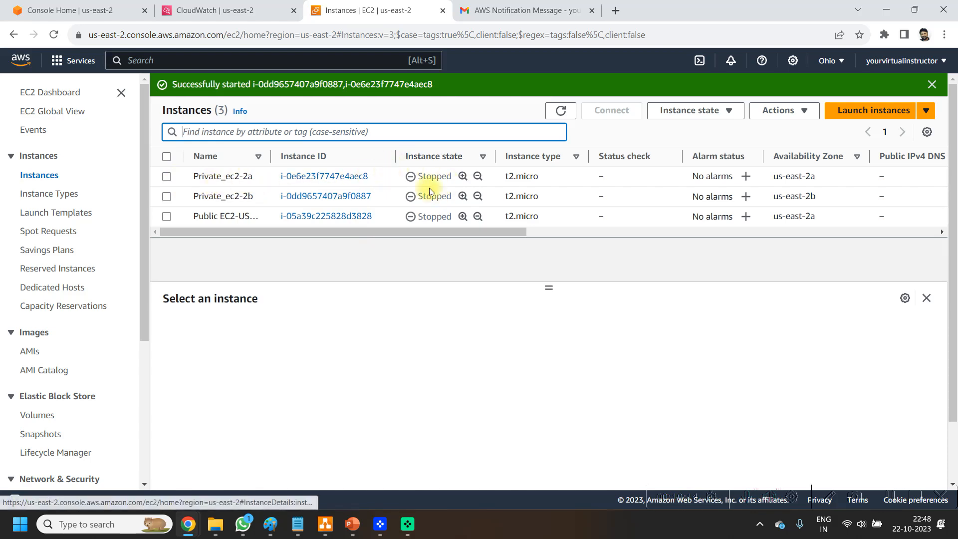
{"action": "left_click", "coordinate": [891, 498]}
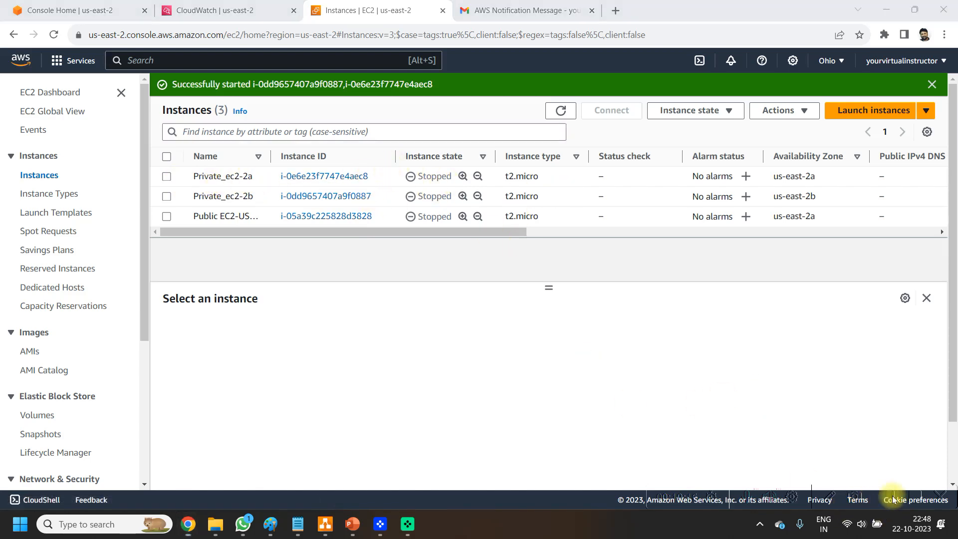
Step: Switch to CloudWatch, open the log group /aws/lambda/my_ec2_auto_start_stop_function, and check its log streams
{"action": "left_click", "coordinate": [243, 11]}
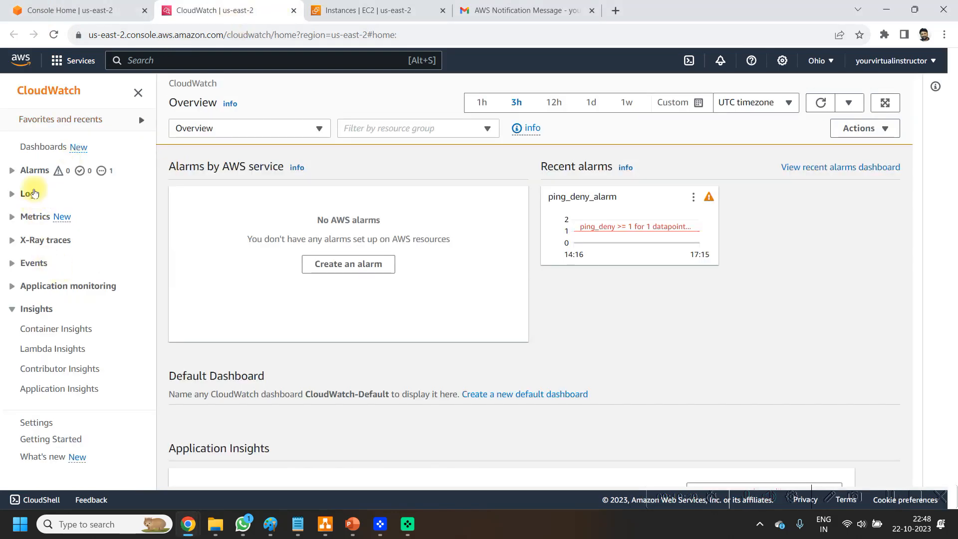
{"action": "left_click", "coordinate": [33, 196]}
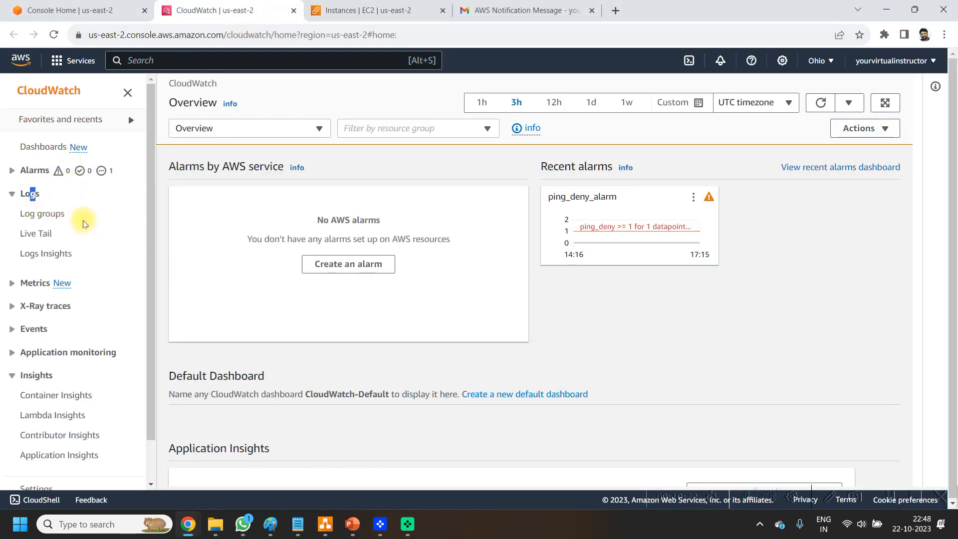
{"action": "left_click", "coordinate": [38, 219]}
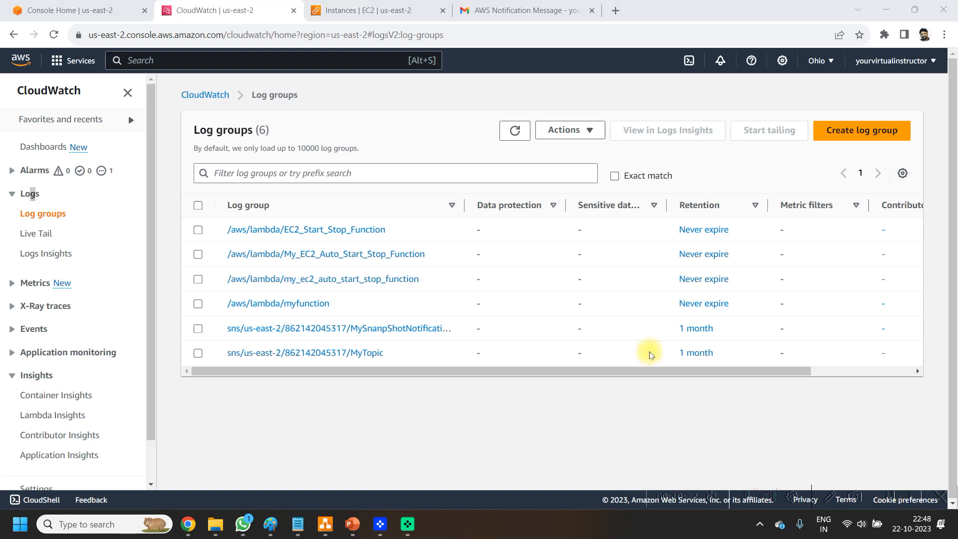
{"action": "left_click", "coordinate": [385, 279]}
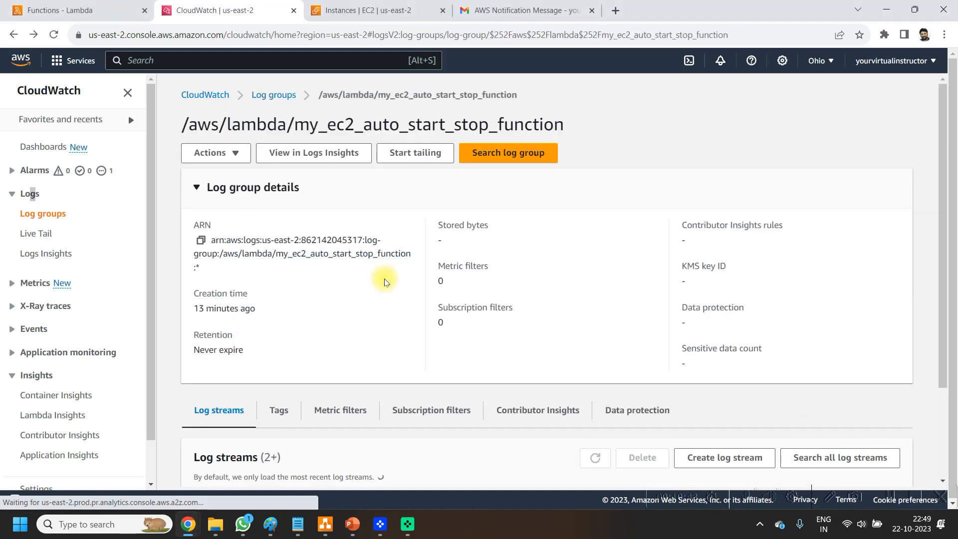
{"action": "scroll", "coordinate": [475, 364], "scroll_direction": "down", "scroll_amount": 2}
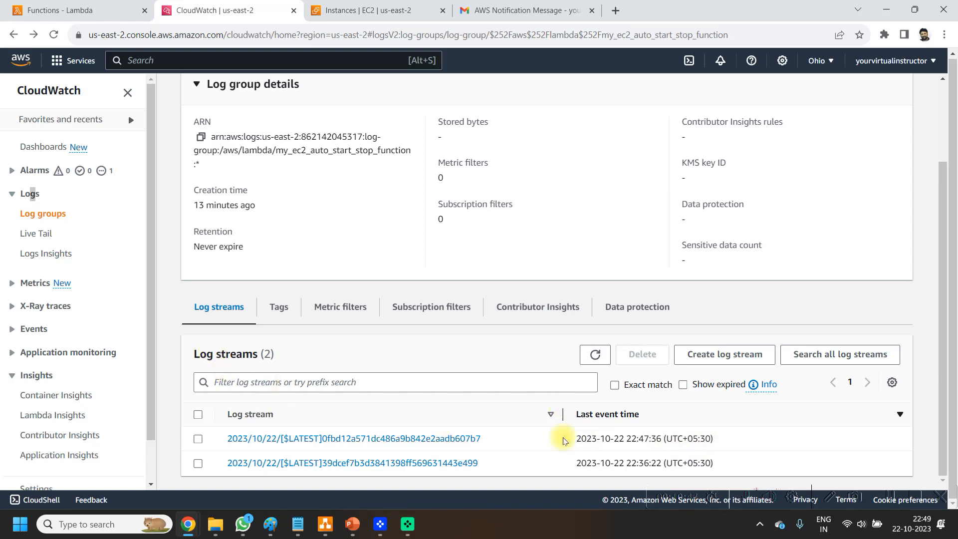
Step: Compare the log streams' last event times and open the most recent stream to examine the instance IDs in its log message
{"action": "left_click_drag", "start_coordinate": [575, 439], "coordinate": [759, 433]}
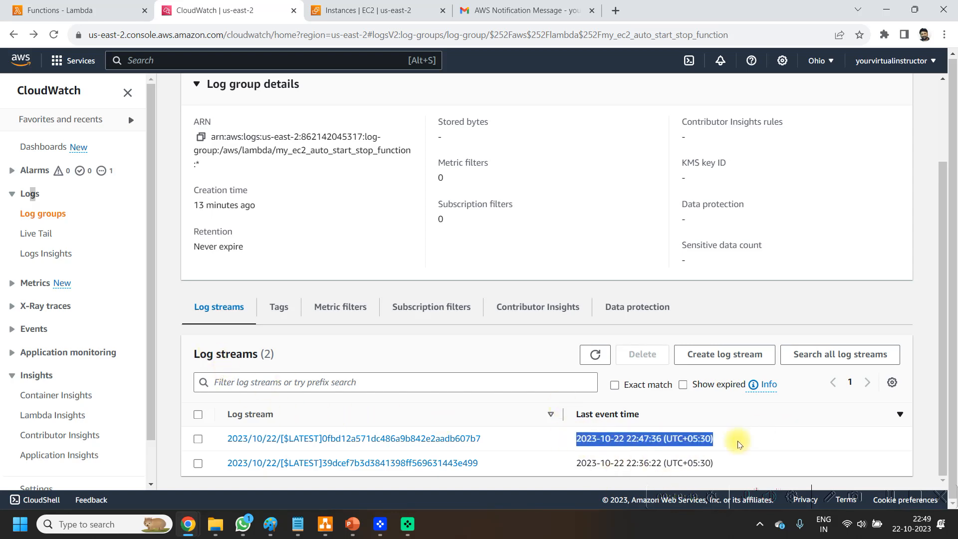
{"action": "left_click", "coordinate": [619, 439]}
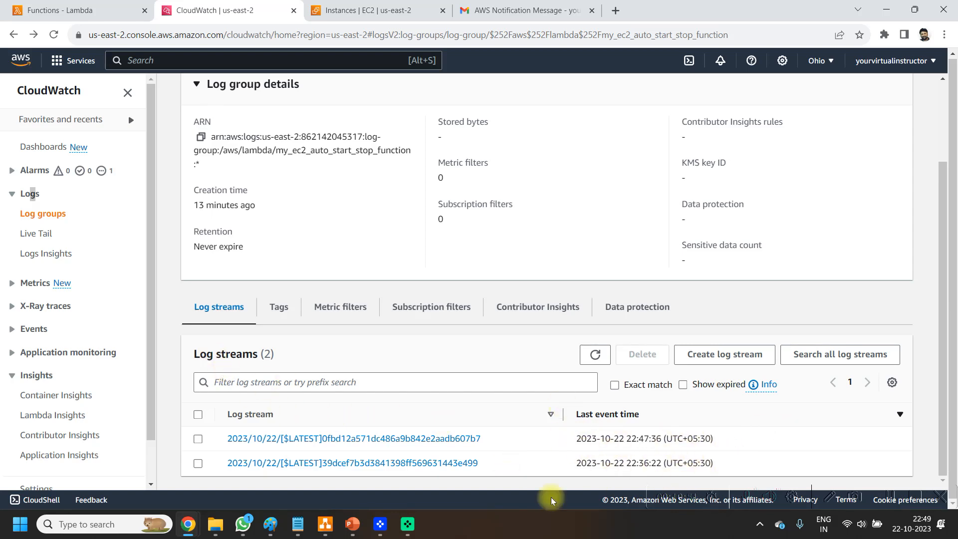
{"action": "left_click_drag", "start_coordinate": [585, 463], "coordinate": [805, 451]}
{"action": "left_click_drag", "start_coordinate": [602, 438], "coordinate": [744, 439]}
{"action": "left_click", "coordinate": [744, 442]}
{"action": "mouse_move", "coordinate": [656, 438]}
{"action": "left_mouse_down"}
{"action": "mouse_move", "coordinate": [595, 437]}
{"action": "mouse_move", "coordinate": [646, 449]}
{"action": "left_mouse_up"}
{"action": "left_click", "coordinate": [646, 448]}
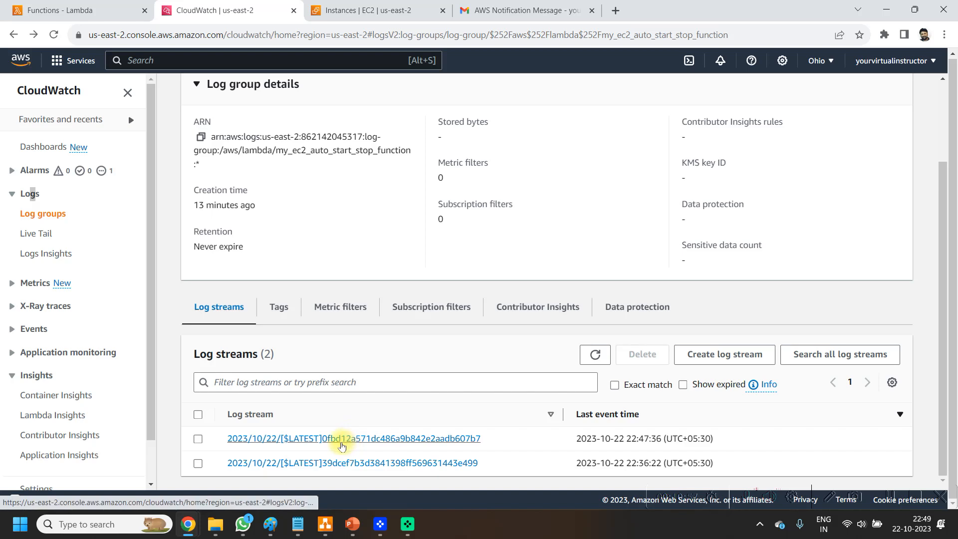
{"action": "left_click", "coordinate": [342, 441]}
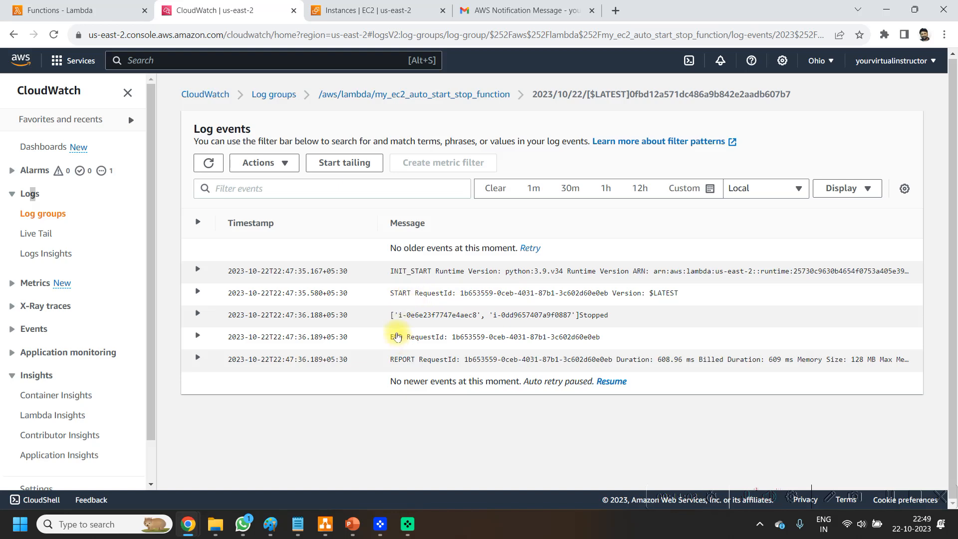
{"action": "left_click_drag", "start_coordinate": [410, 315], "coordinate": [641, 322]}
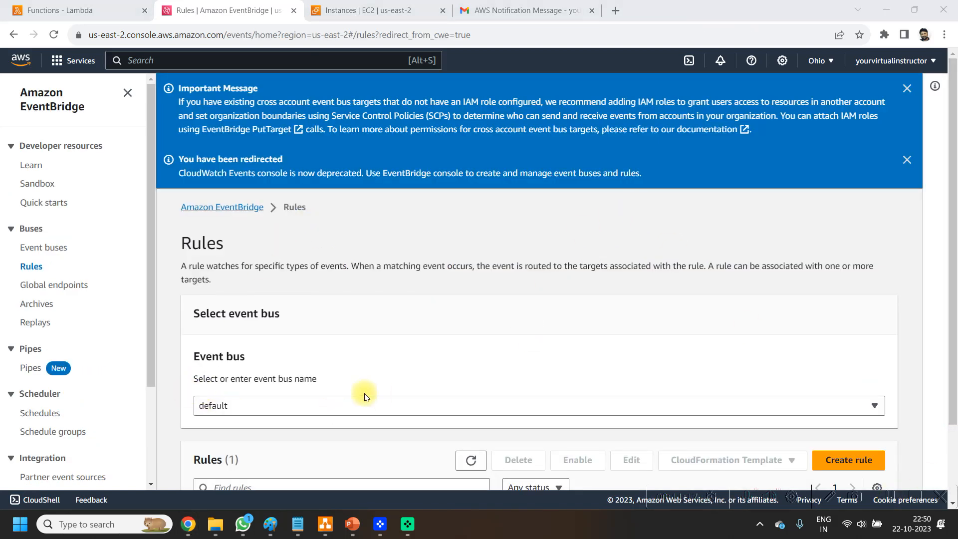
Step: Switch to Notepad and review the function ARN, boto3 documentation links and Python code in the Start Stop EC2 Python Script file
{"action": "mouse_move", "coordinate": [296, 528]}
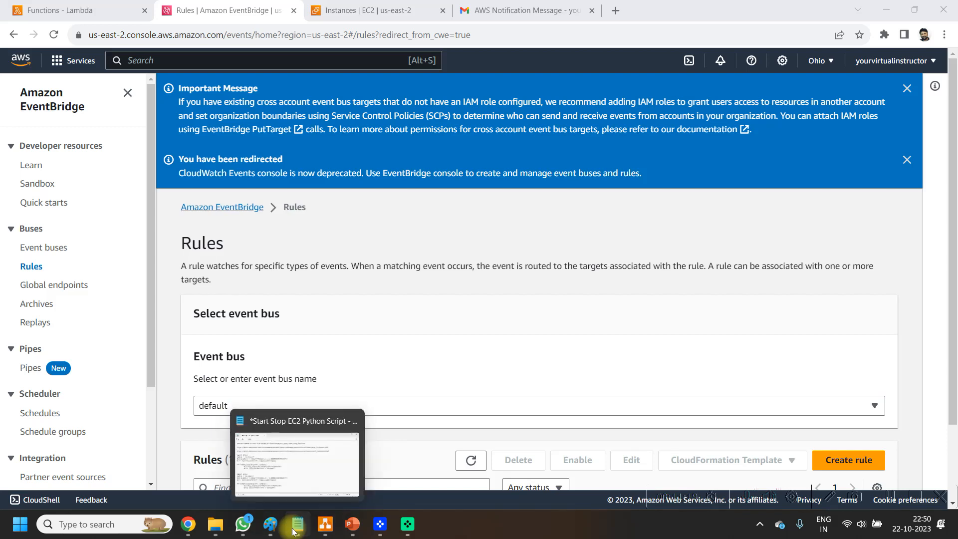
{"action": "left_click", "coordinate": [298, 524]}
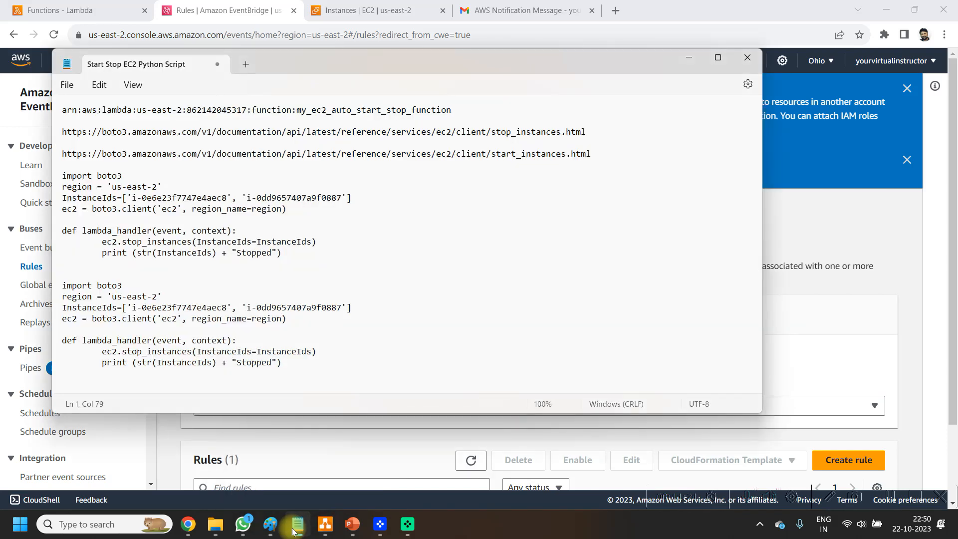
{"action": "left_click_drag", "start_coordinate": [317, 367], "coordinate": [61, 296]}
{"action": "left_click", "coordinate": [280, 219]}
{"action": "left_click_drag", "start_coordinate": [315, 359], "coordinate": [64, 107]}
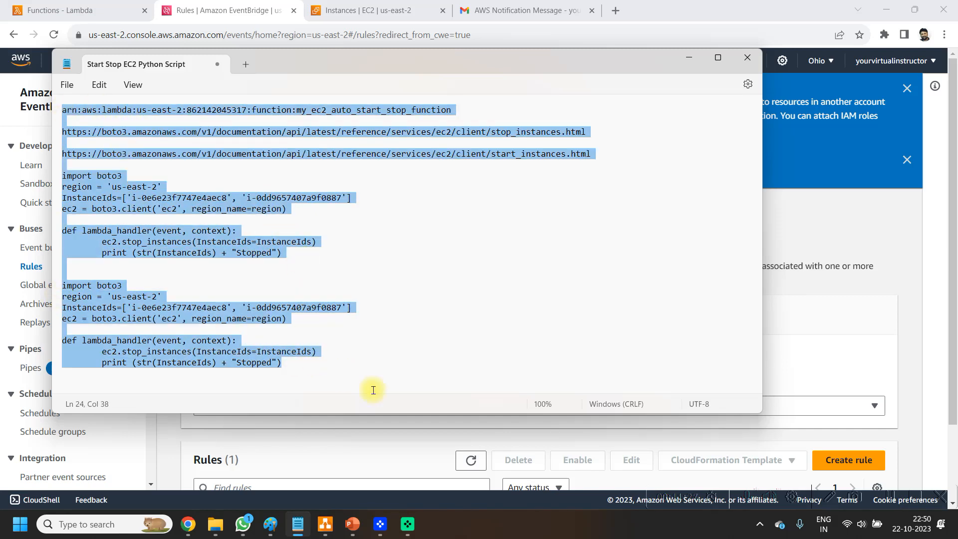
{"action": "left_click", "coordinate": [391, 318]}
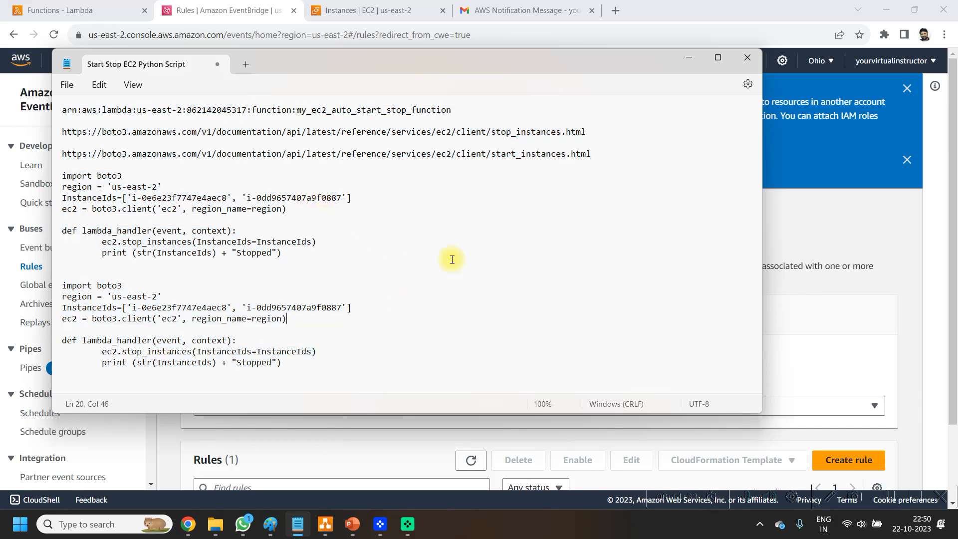
{"action": "left_click_drag", "start_coordinate": [370, 362], "coordinate": [79, 94]}
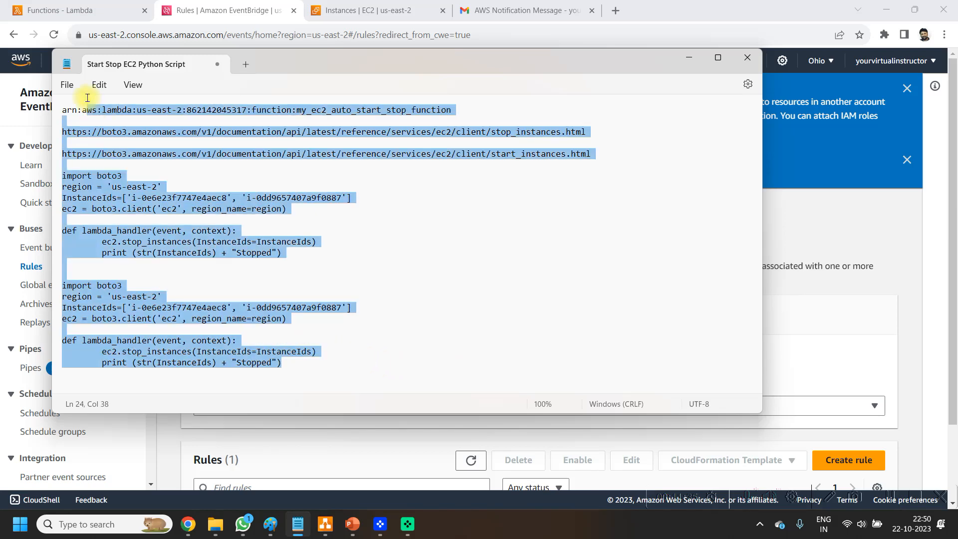
{"action": "left_click", "coordinate": [556, 334]}
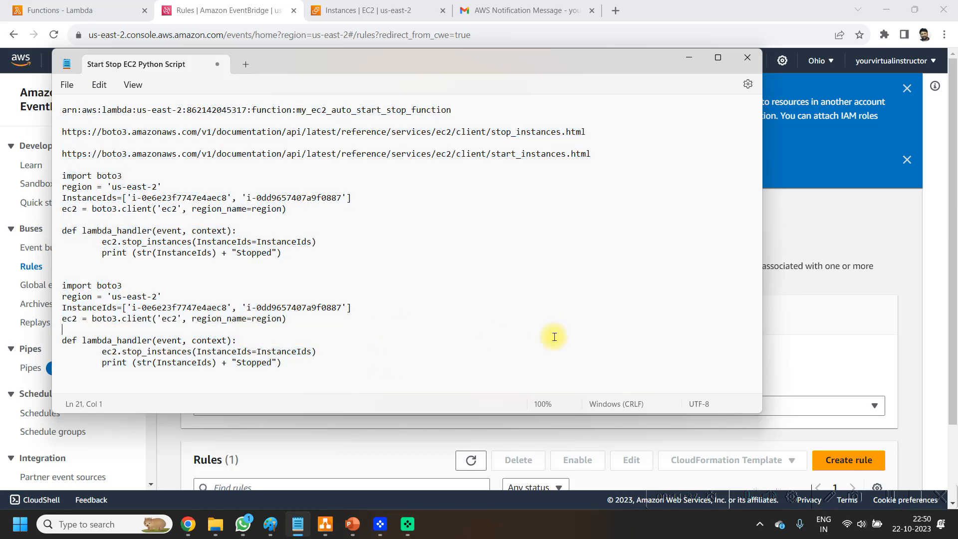